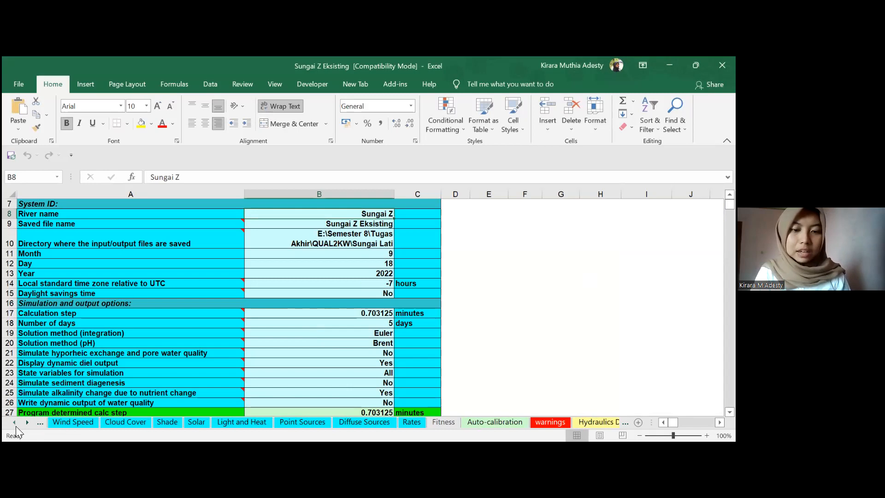
# Review the System ID entries on the QUAL2K sheet, including the river name, saved file name and input/output directory.
pyautogui.click(16, 423)
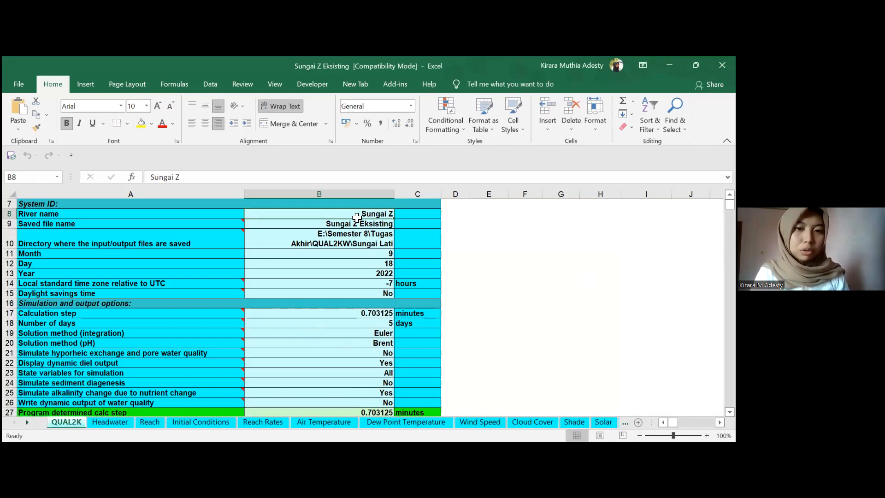
pyautogui.scroll(2, 367, 259)
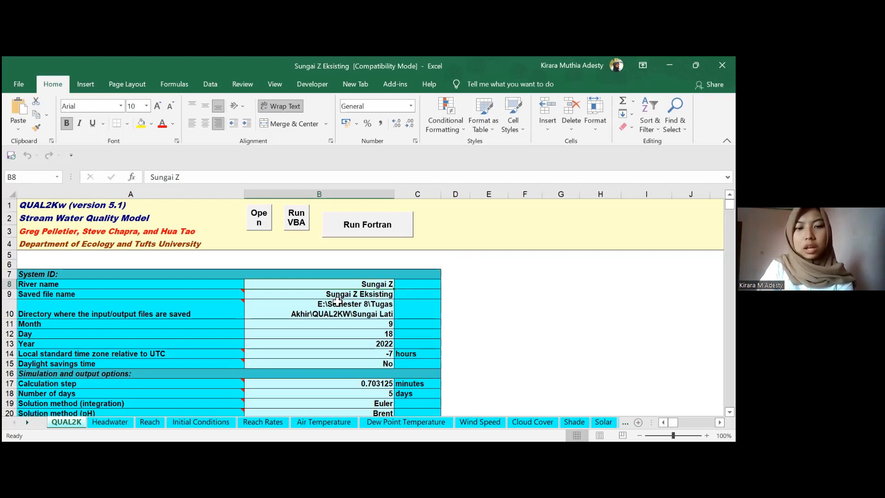
pyautogui.click(347, 308)
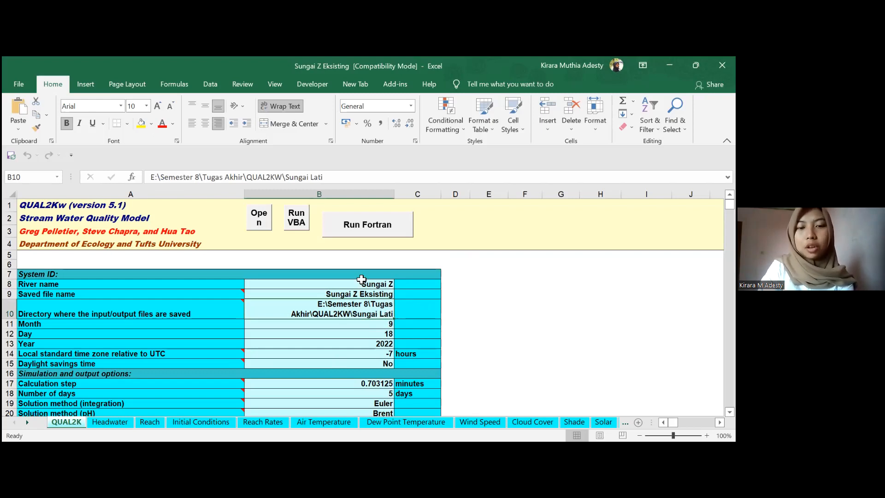
pyautogui.scroll(-3, 427, 302)
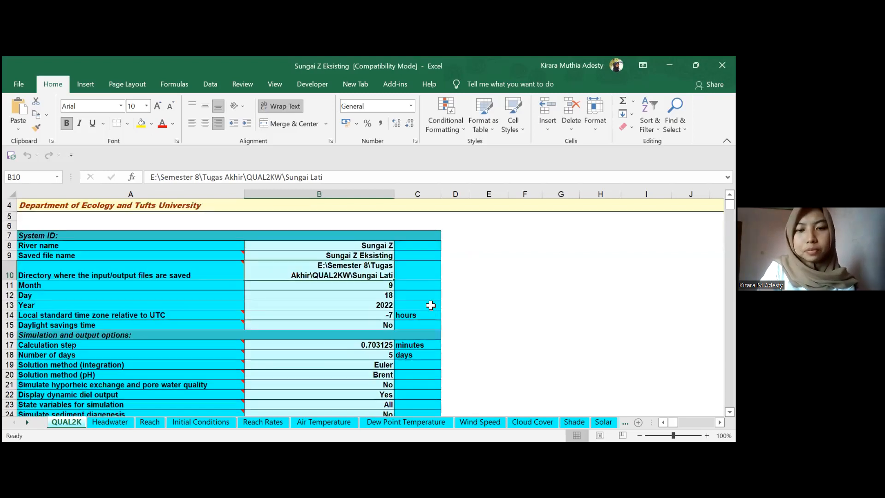
# Examine the available calculation step values and the number of days in the QUAL2K simulation and output options.
pyautogui.click(384, 284)
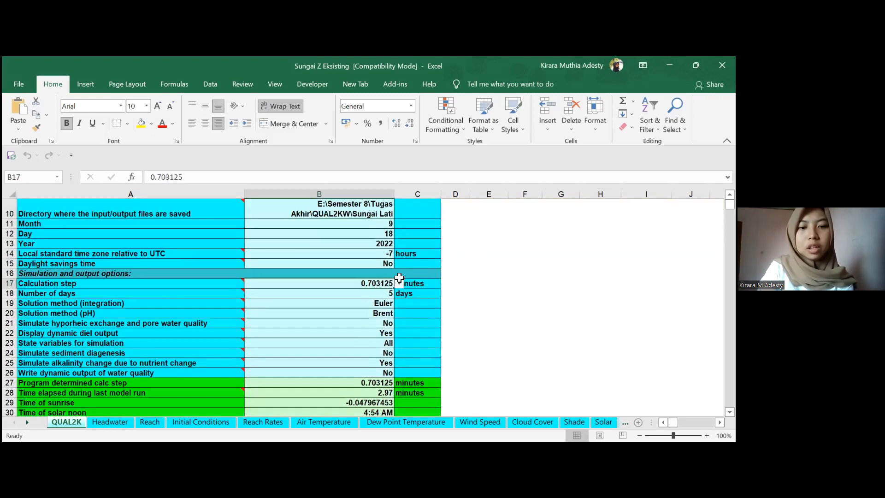
pyautogui.click(399, 283)
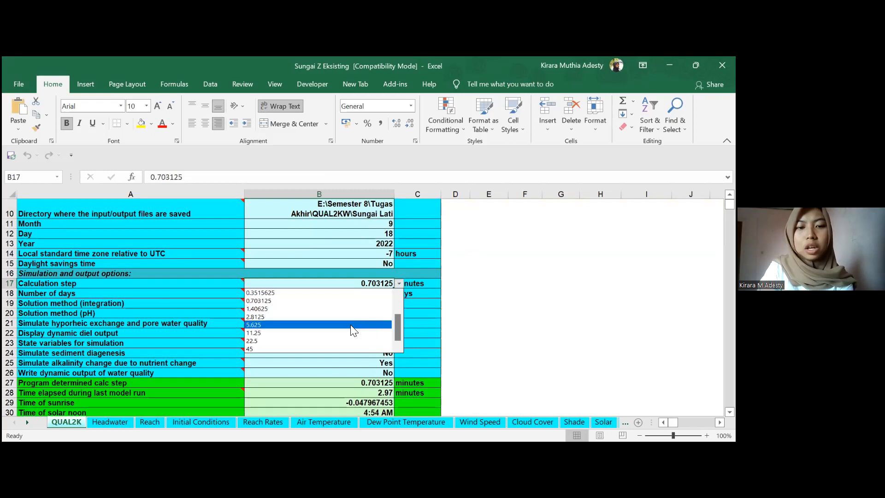
pyautogui.press('Escape')
pyautogui.click(377, 297)
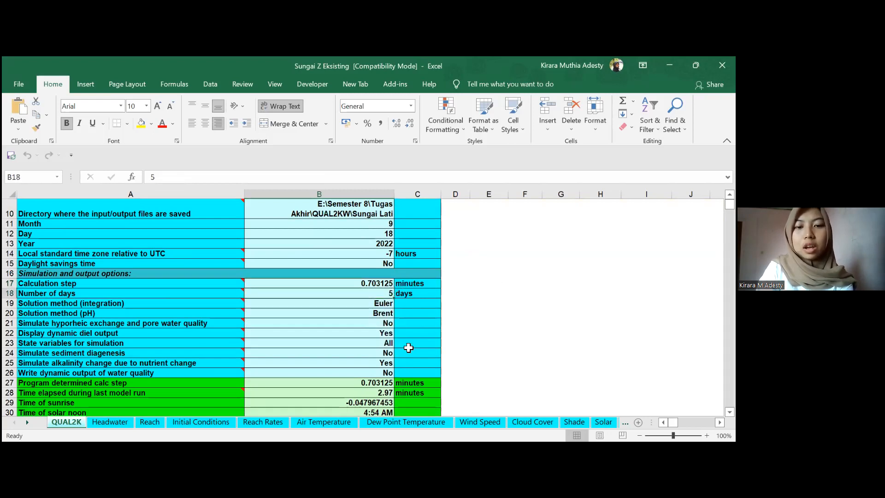
pyautogui.scroll(-1, 404, 346)
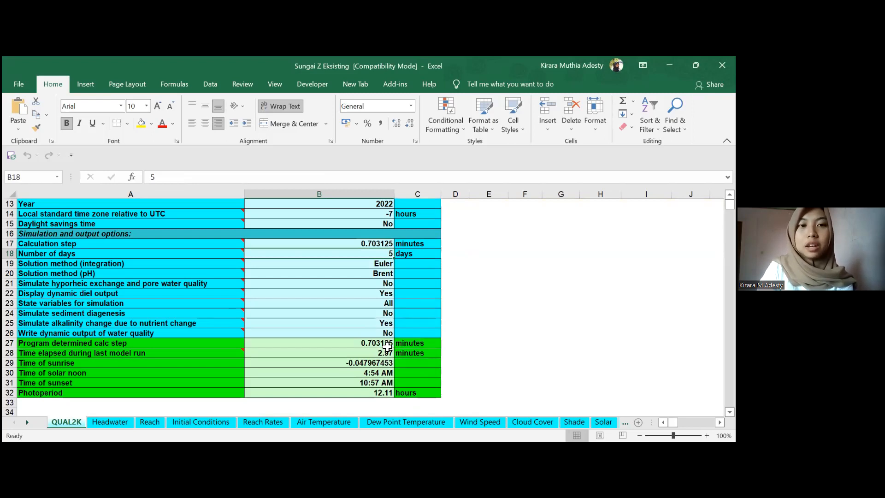
pyautogui.click(386, 243)
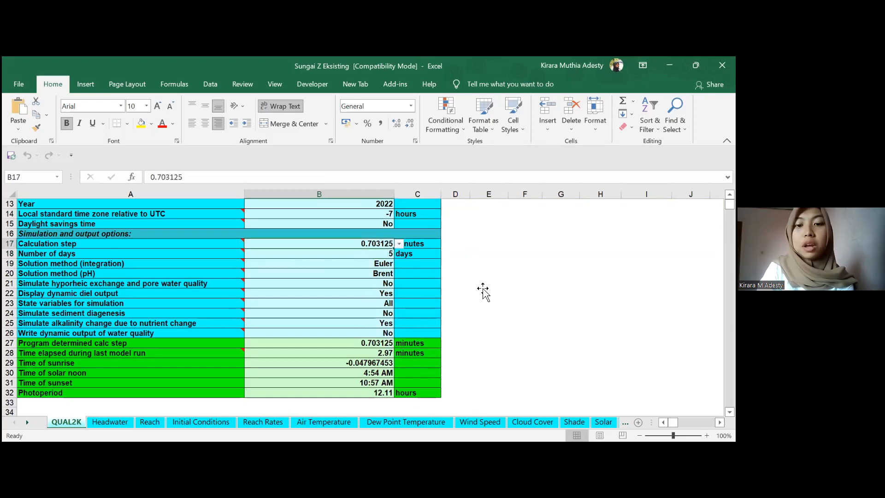
pyautogui.click(399, 244)
pyautogui.click(443, 252)
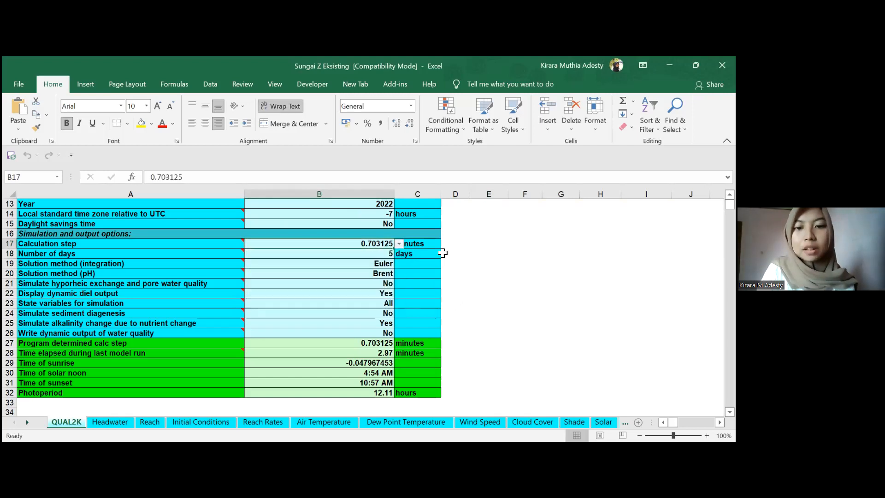
pyautogui.click(426, 244)
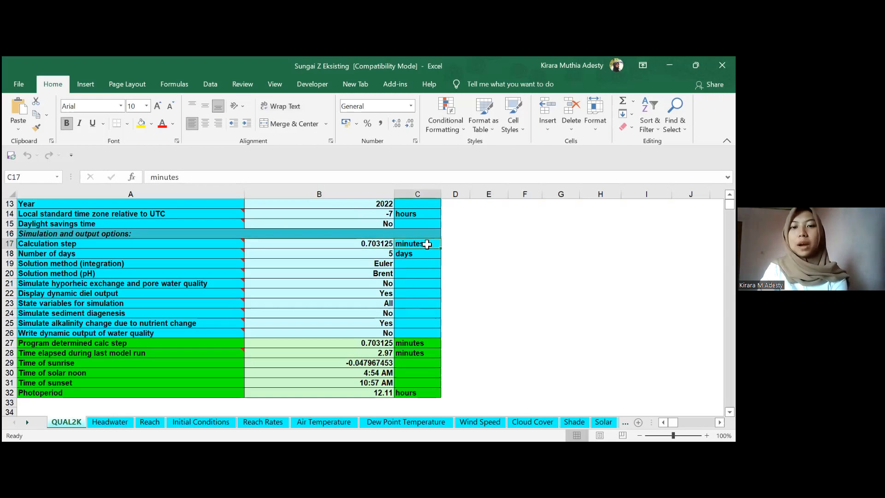
# Open the Headwater sheet and check the headwater flow entry.
pyautogui.click(124, 428)
pyautogui.scroll(-2, 227, 356)
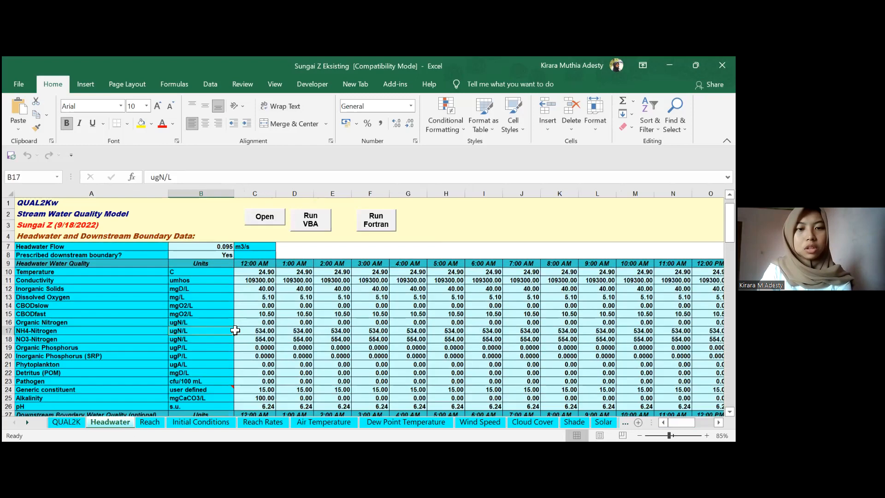
pyautogui.scroll(2, 224, 323)
pyautogui.click(220, 263)
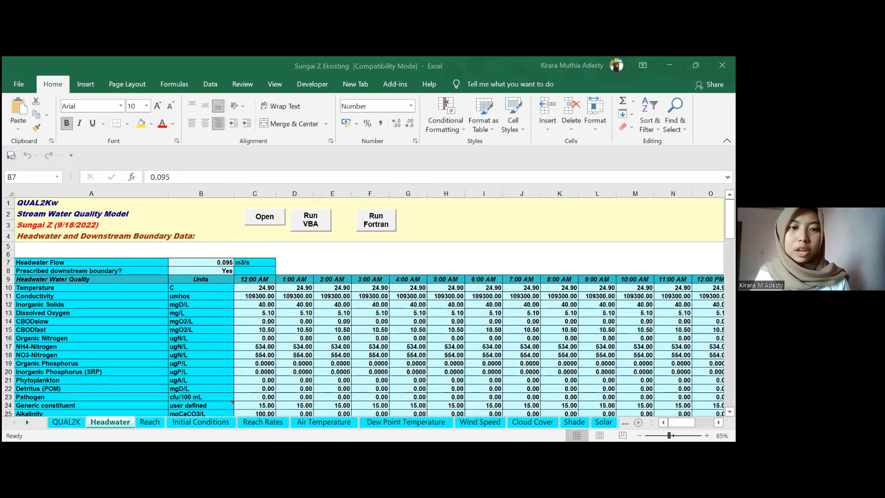
pyautogui.click(224, 265)
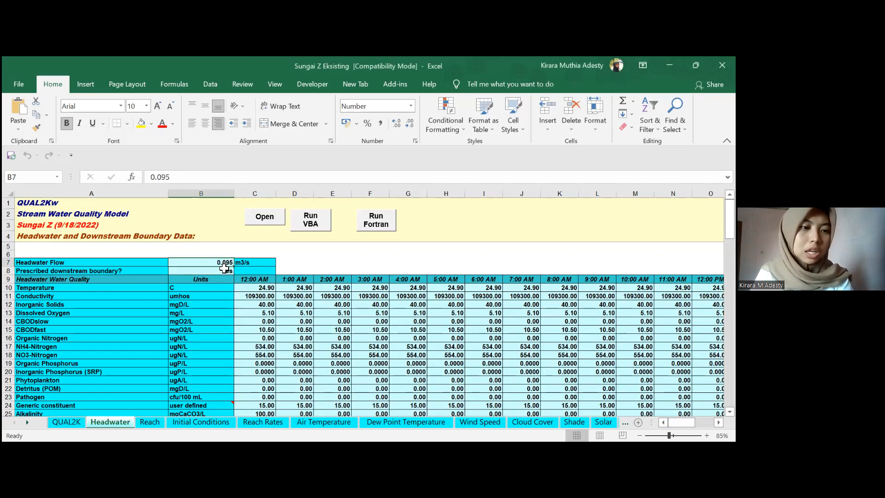
# Set the prescribed downstream boundary option on the Headwater sheet to No.
pyautogui.click(228, 272)
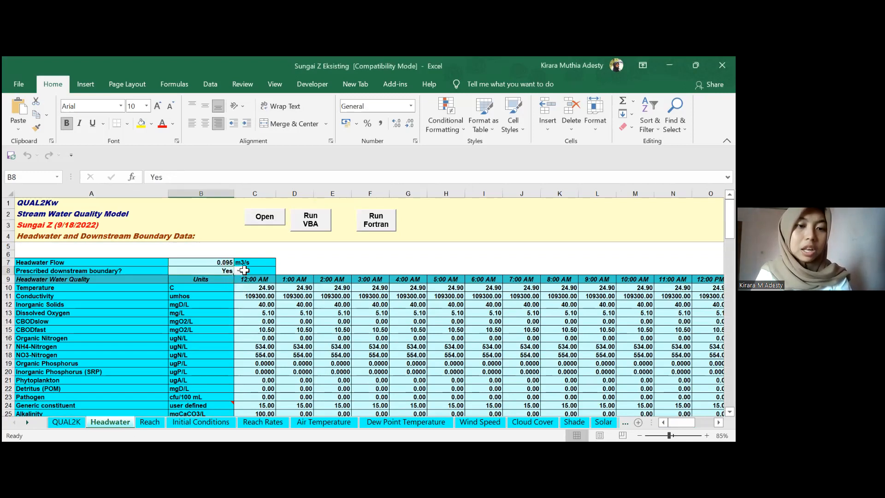
pyautogui.scroll(-3, 258, 335)
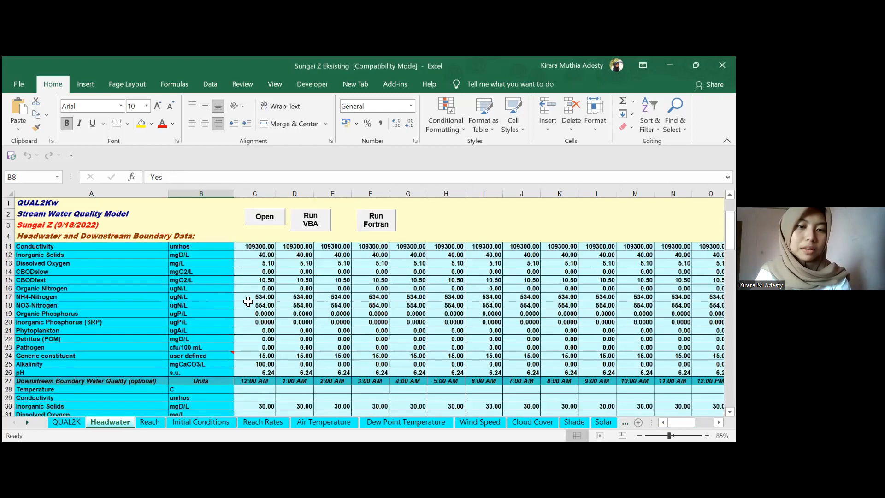
pyautogui.scroll(3, 247, 301)
pyautogui.click(238, 271)
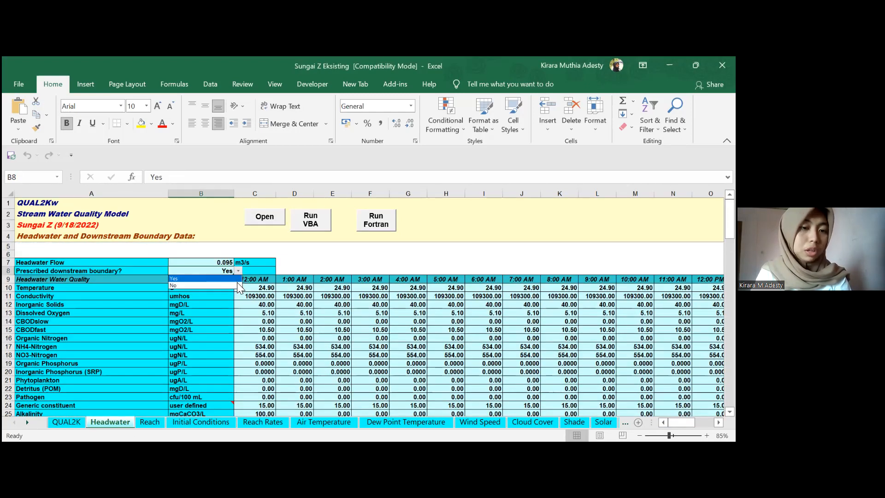
pyautogui.click(236, 285)
pyautogui.click(299, 306)
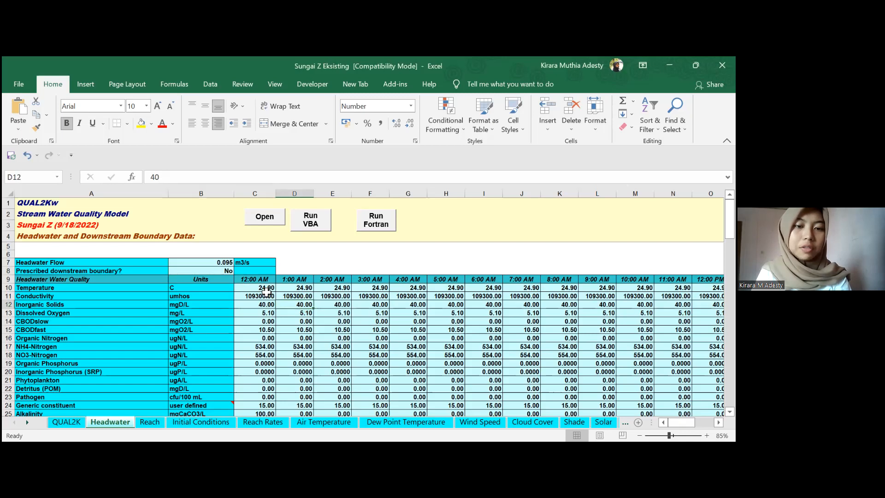
# Examine the hourly headwater water quality table from 12:00 AM through 11:00 PM.
pyautogui.scroll(-5, 265, 297)
pyautogui.scroll(4, 265, 297)
pyautogui.scroll(1, 265, 298)
pyautogui.moveTo(265, 288); pyautogui.dragTo(652, 398)
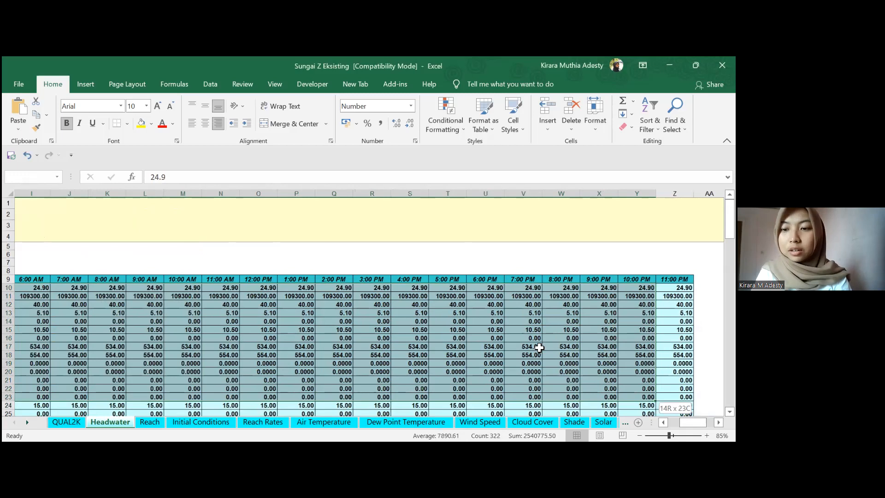
pyautogui.press('Home')
pyautogui.press('Right')
pyautogui.press('Down')
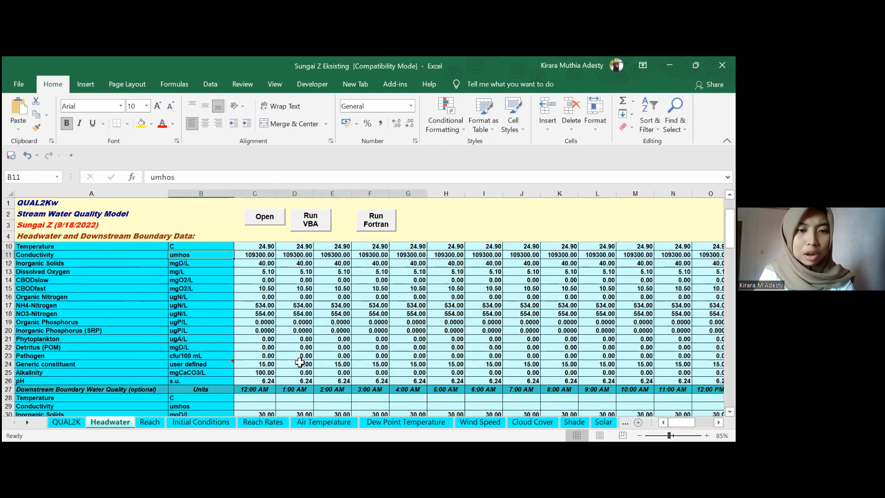
# Set the headwater conductivity at 12:00 AM to 0.
pyautogui.scroll(1, 286, 300)
pyautogui.click(271, 272)
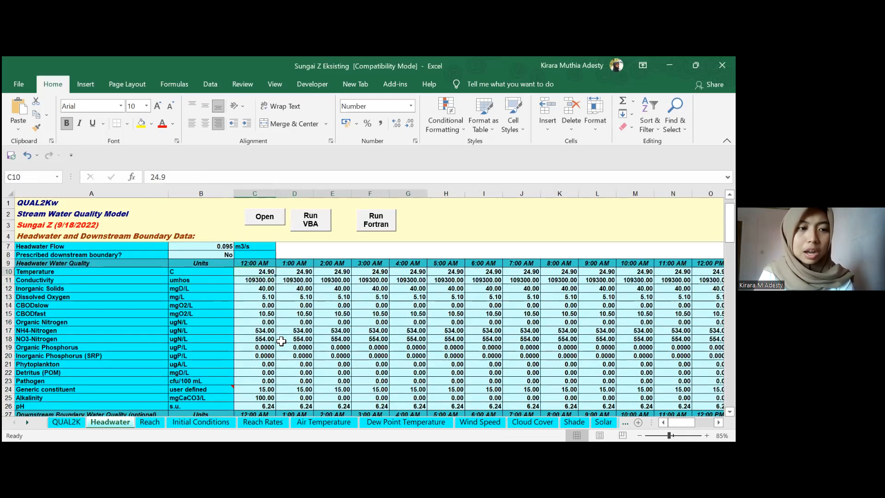
pyautogui.press('Down')
pyautogui.write('0')
pyautogui.press('Return')
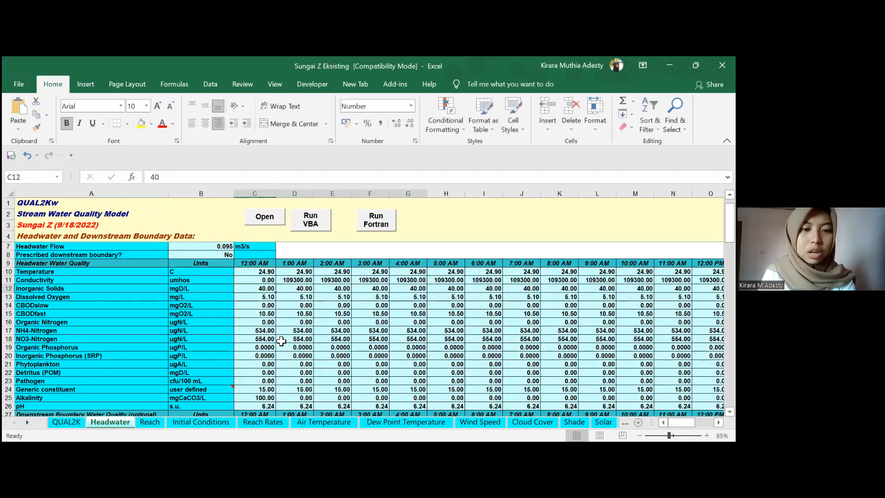
# Set the headwater conductivity at 1:00 AM and 2:00 AM to 0.
pyautogui.press('Down')
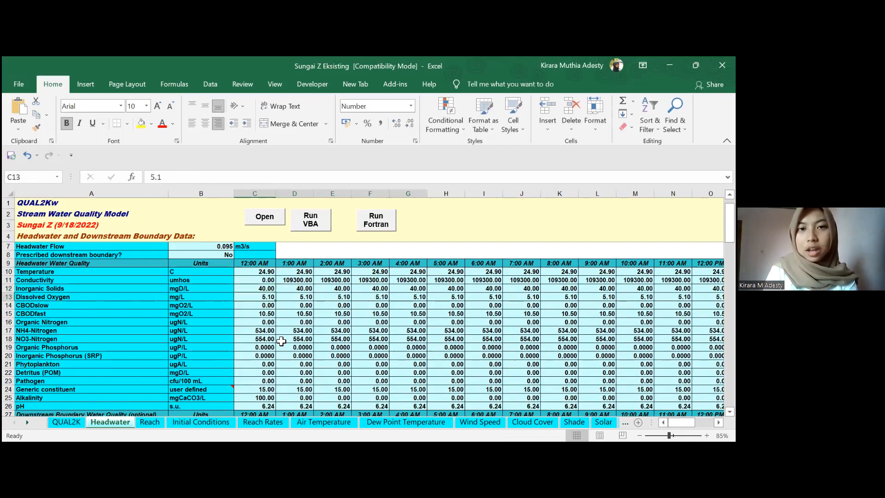
pyautogui.press('Down')
pyautogui.press('Up')
pyautogui.press('Up')
pyautogui.press('Down')
pyautogui.press('Up')
pyautogui.press('Right')
pyautogui.press('Up')
pyautogui.write('0')
pyautogui.press('Right')
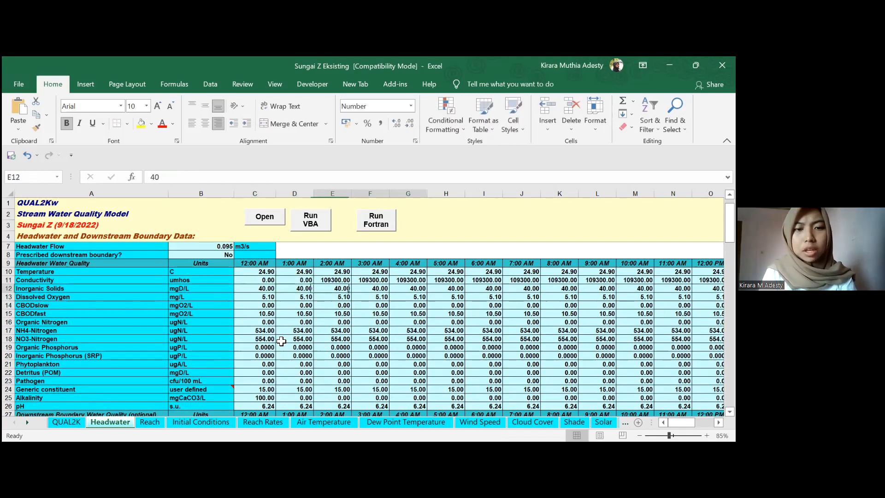
pyautogui.write('0')
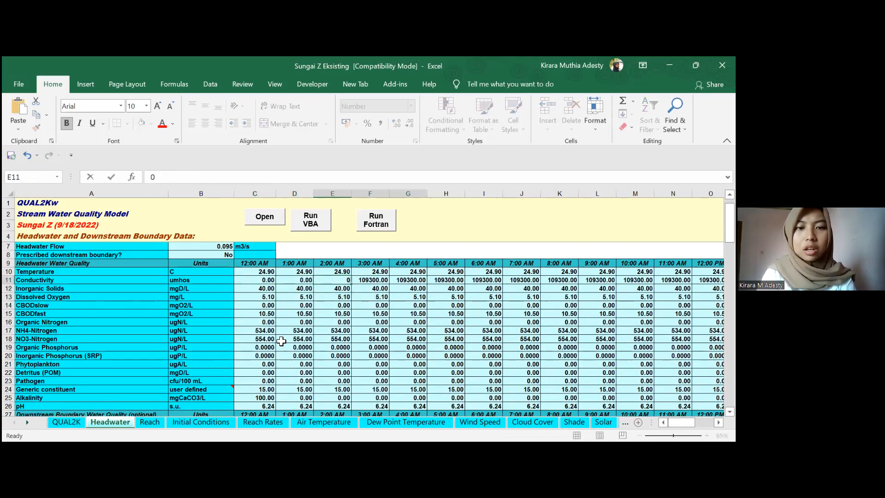
# Fill the zero conductivity values across the remaining hours up to 11:00 PM and return to the 12:00 AM conductivity cell.
pyautogui.moveTo(273, 280); pyautogui.dragTo(350, 280)
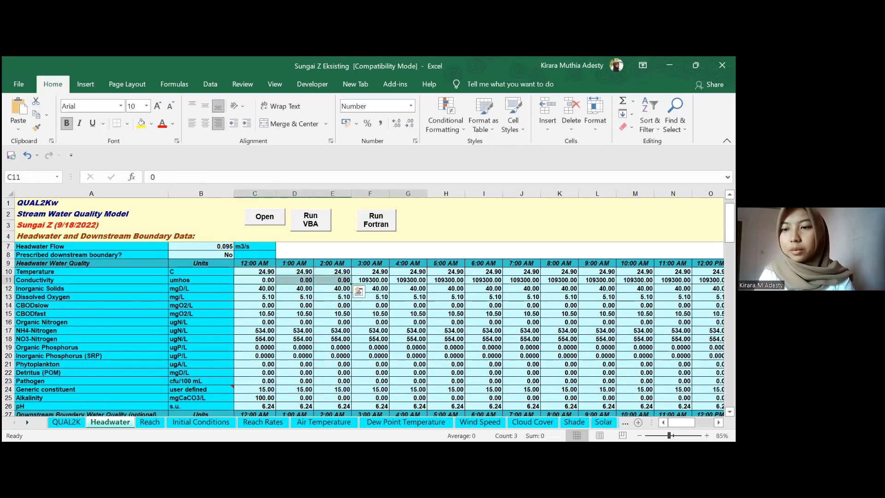
pyautogui.moveTo(351, 282); pyautogui.dragTo(682, 279)
pyautogui.click(530, 297)
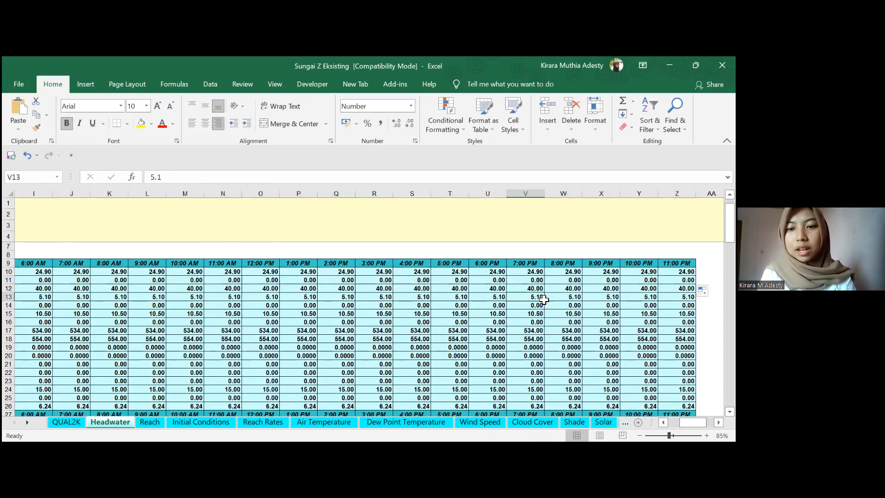
pyautogui.press('Home')
pyautogui.press('Right')
pyautogui.press('Right')
pyautogui.press('Up')
pyautogui.press('Up')
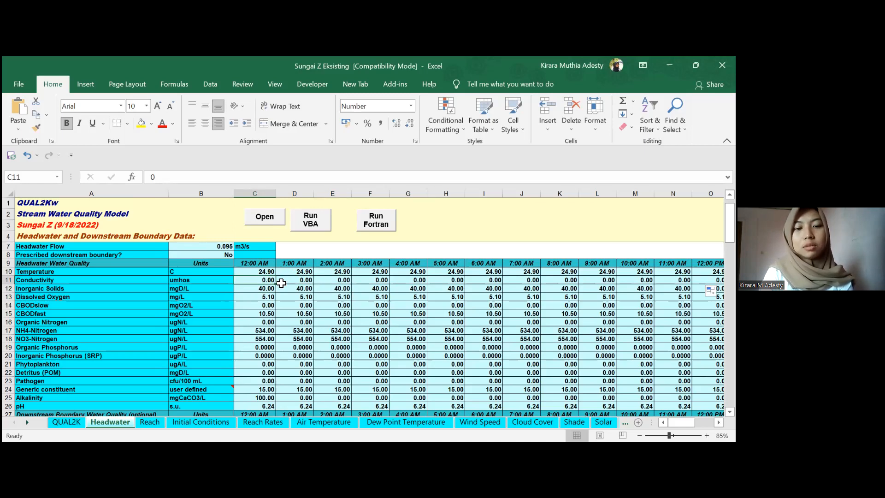
# Review the 12:00 AM headwater values for temperature, inorganic solids, dissolved oxygen, CBODslow and CBODfast, keeping the existing data.
pyautogui.scroll(-2, 293, 271)
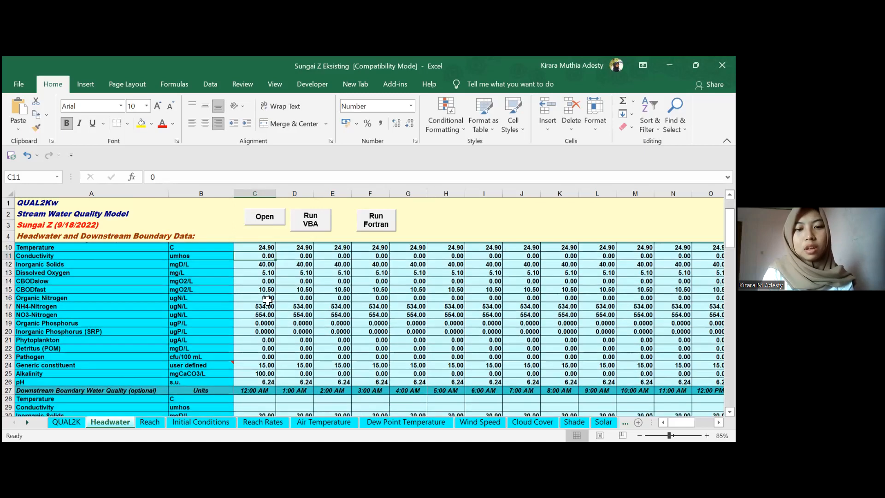
pyautogui.scroll(2, 268, 283)
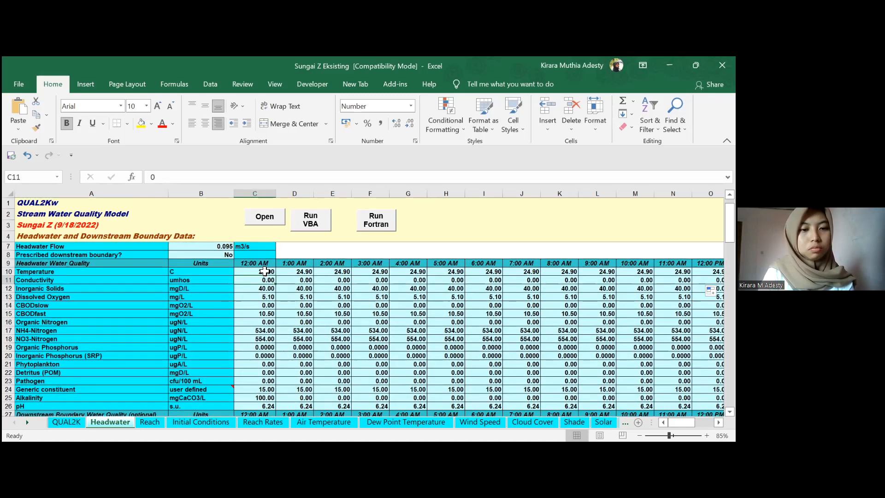
pyautogui.click(268, 273)
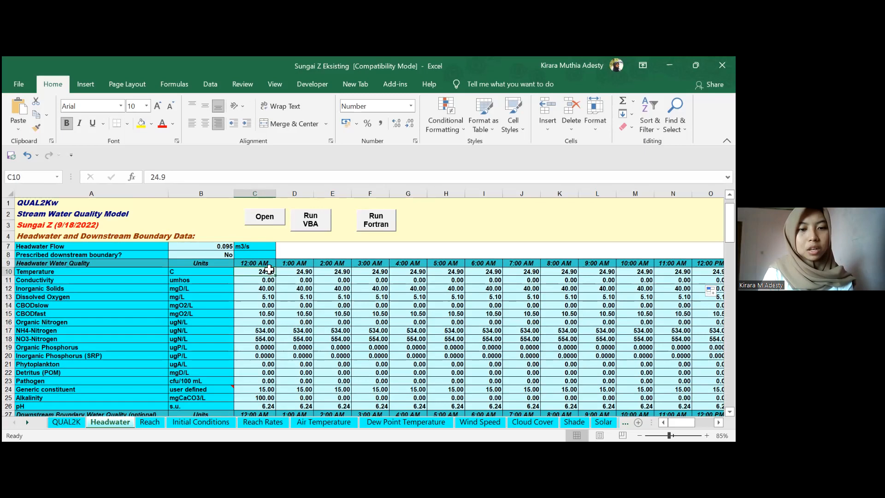
pyautogui.click(268, 288)
pyautogui.click(269, 296)
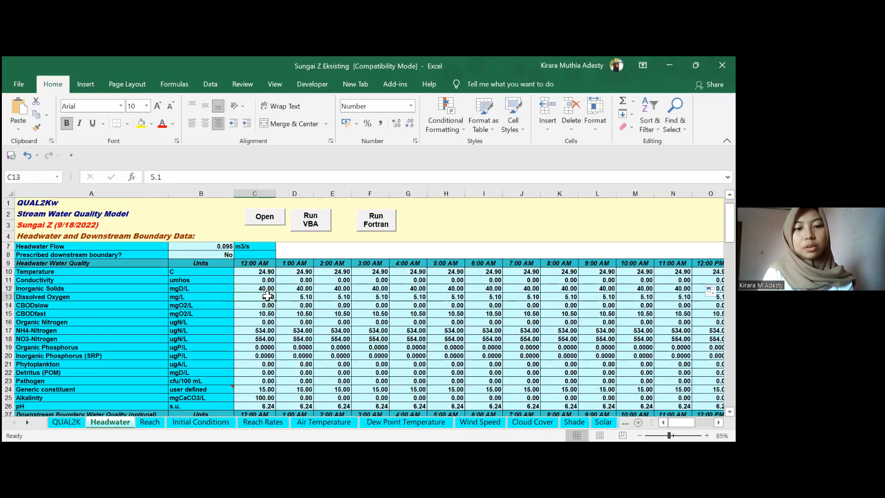
pyautogui.click(271, 303)
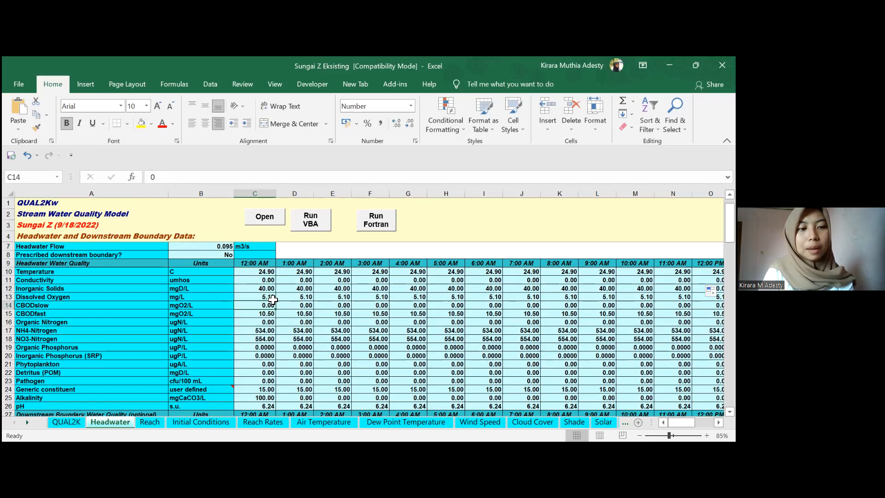
pyautogui.moveTo(271, 308); pyautogui.dragTo(271, 313)
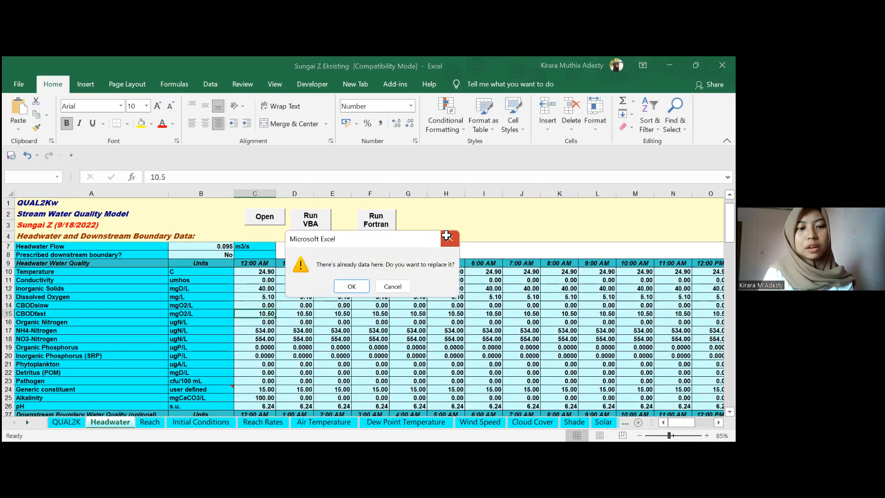
pyautogui.click(446, 236)
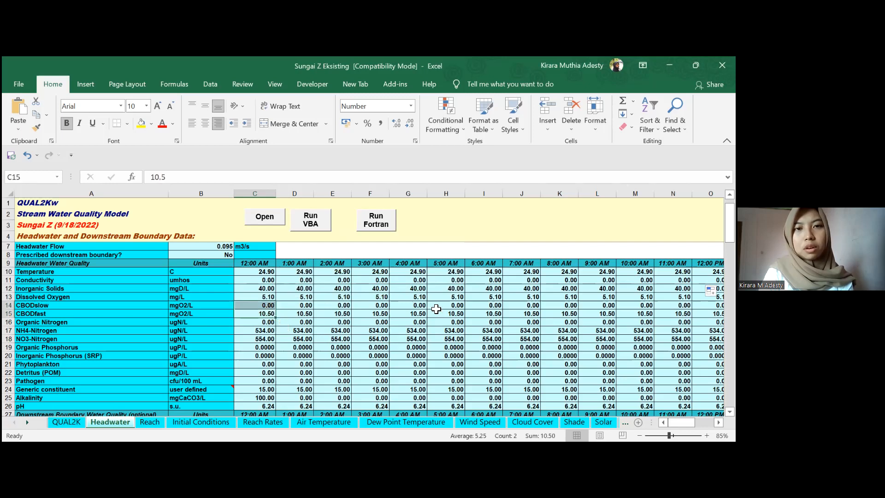
# Review the 12:00 AM headwater values for CBODslow, CBODfast and NH4-Nitrogen.
pyautogui.click(270, 307)
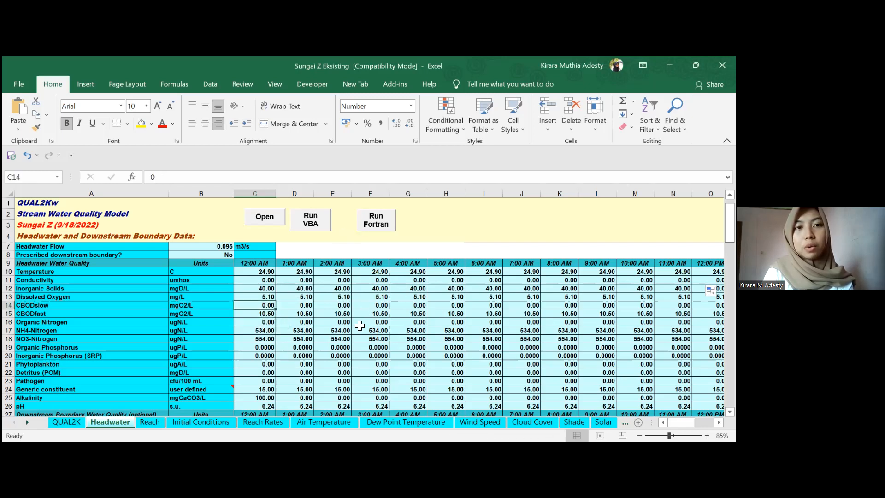
pyautogui.click(268, 315)
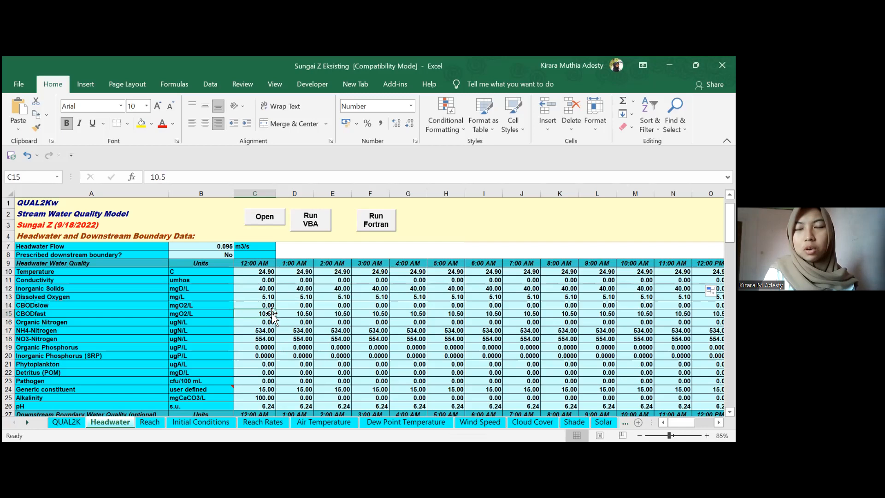
pyautogui.click(270, 331)
pyautogui.scroll(-2, 270, 292)
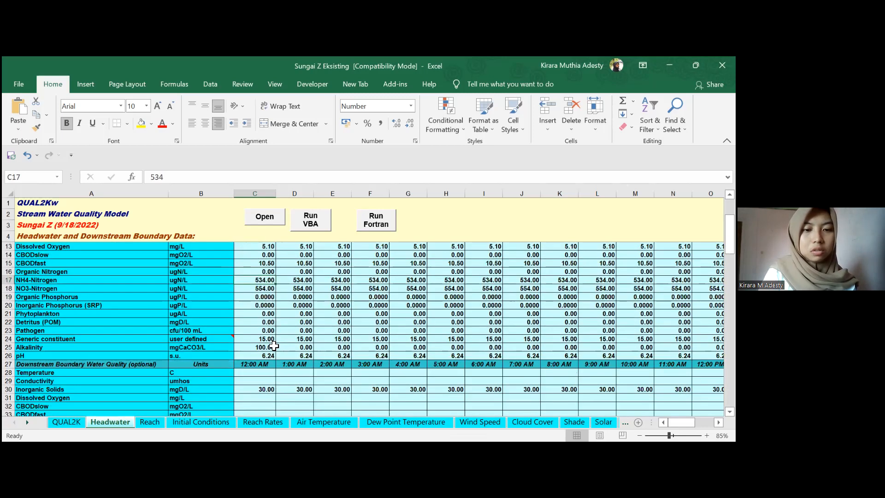
pyautogui.scroll(-1, 266, 320)
# Check the headwater generic constituent value at 12:00 AM and read the note attached to its user-defined unit.
pyautogui.click(265, 314)
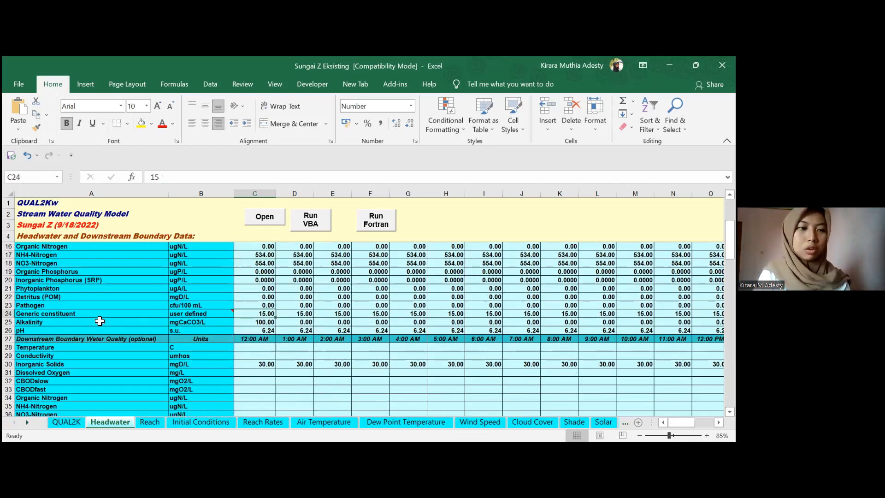
pyautogui.scroll(2, 191, 327)
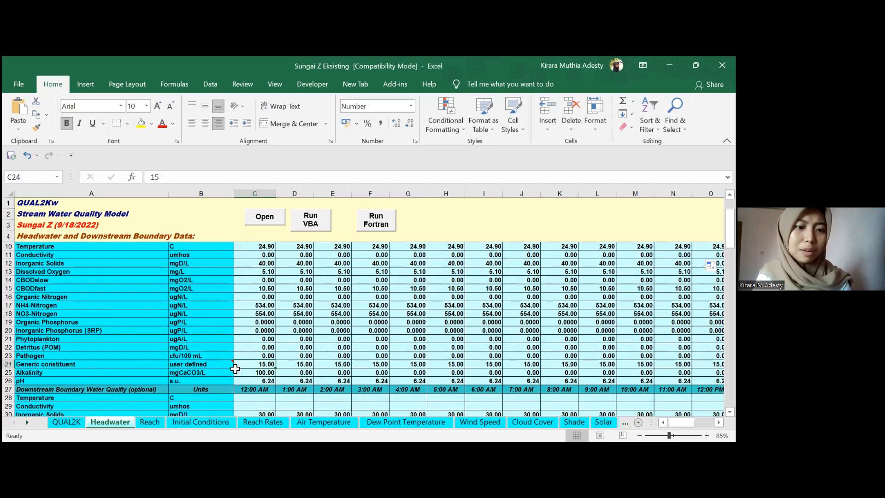
pyautogui.click(204, 366)
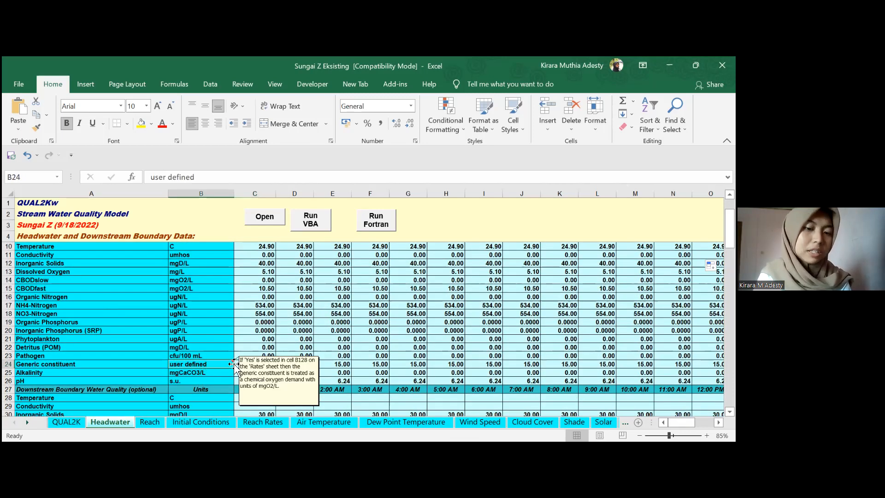
pyautogui.moveTo(233, 363)
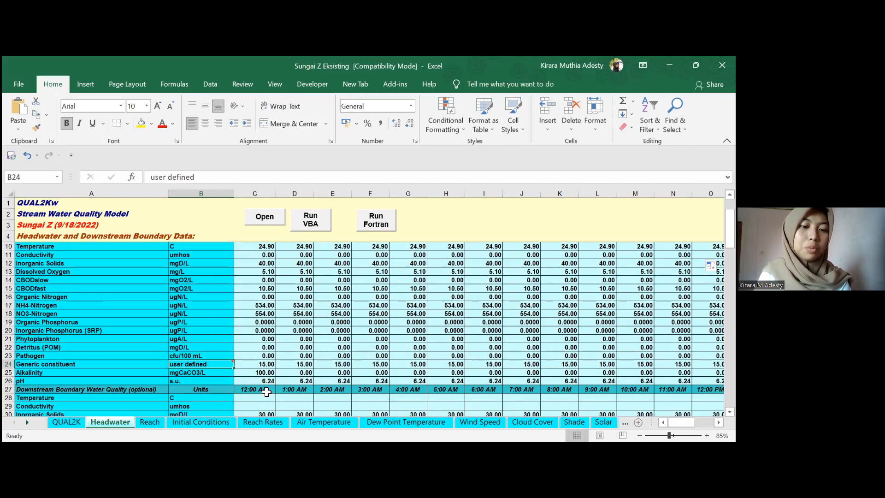
# Open the Reach sheet and review the reach labels and downstream end-of-reach labels for Hulu, Tengah and Hilir.
pyautogui.click(150, 422)
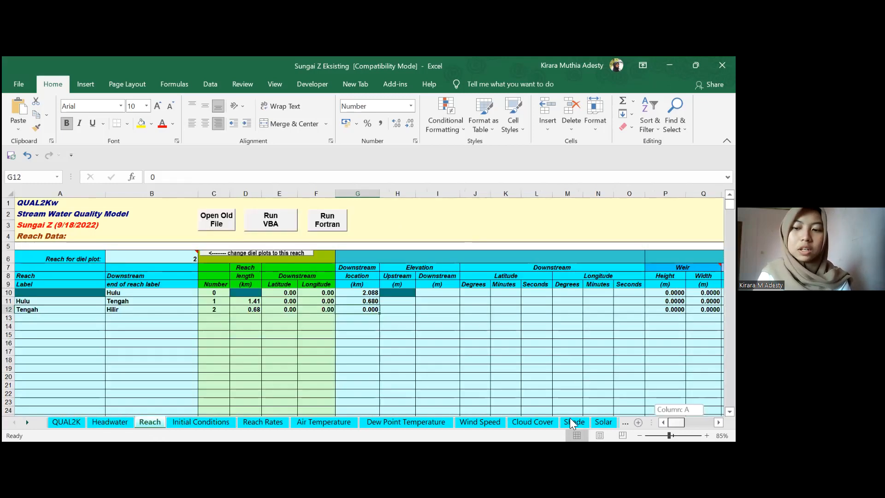
pyautogui.click(131, 293)
pyautogui.keyDown('shift'); pyautogui.click(130, 309); pyautogui.keyUp('shift')
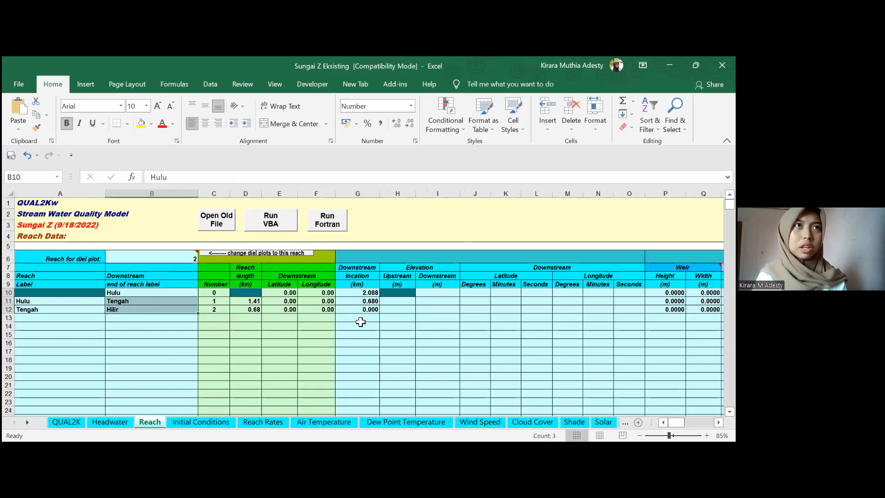
pyautogui.click(130, 335)
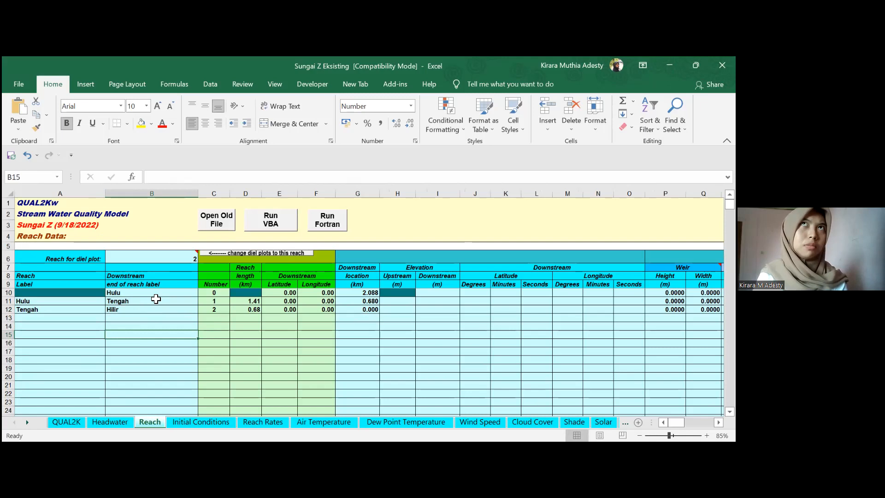
pyautogui.moveTo(158, 296); pyautogui.dragTo(154, 312)
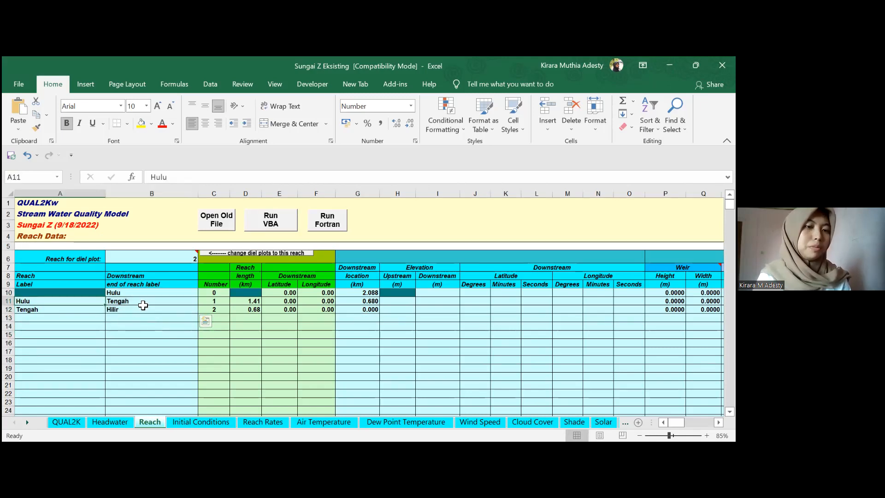
pyautogui.click(147, 319)
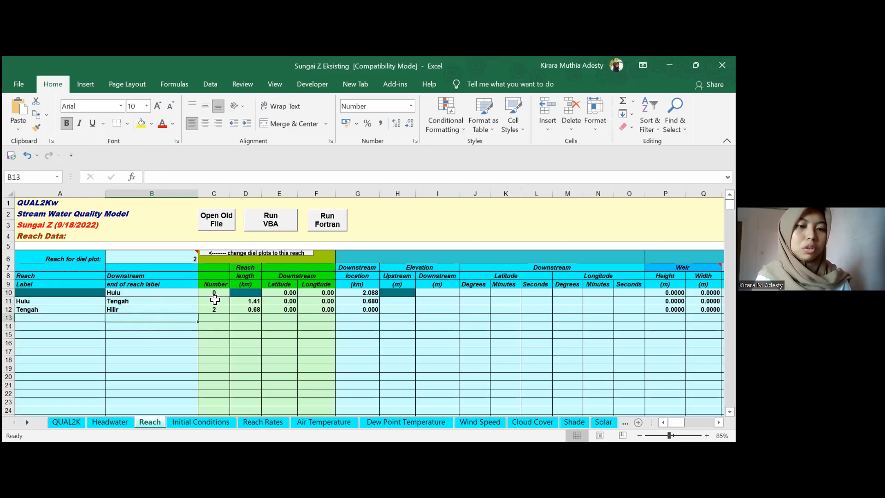
# Examine the downstream location and the upstream and downstream elevation columns for the listed reaches.
pyautogui.click(366, 292)
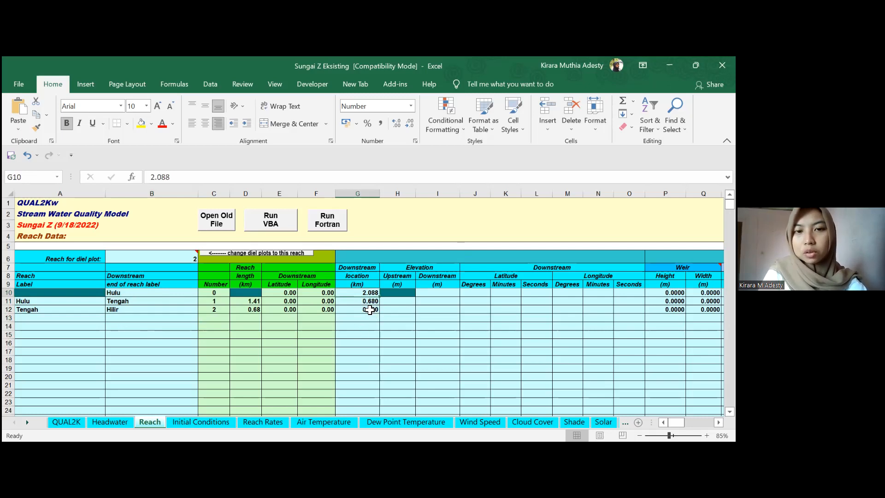
pyautogui.press('Right')
pyautogui.press('Right')
pyautogui.press('Right')
pyautogui.press('Right')
pyautogui.press('Left')
pyautogui.press('Left')
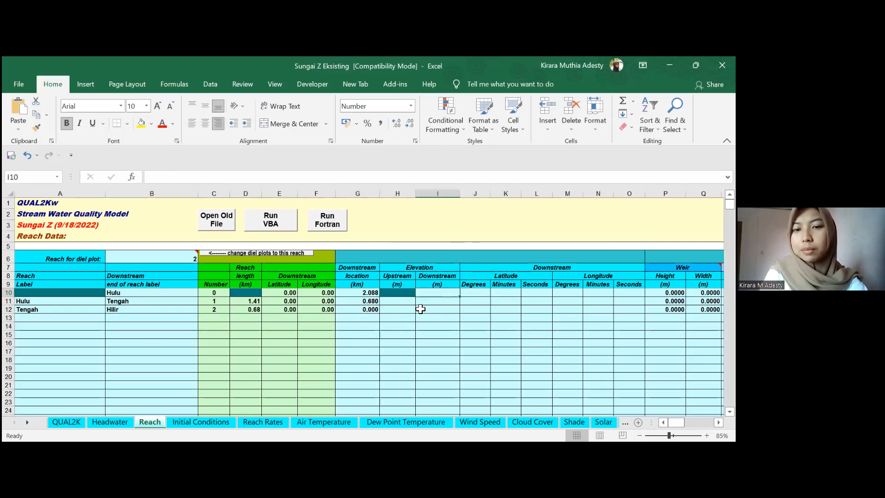
pyautogui.moveTo(376, 268); pyautogui.dragTo(438, 307)
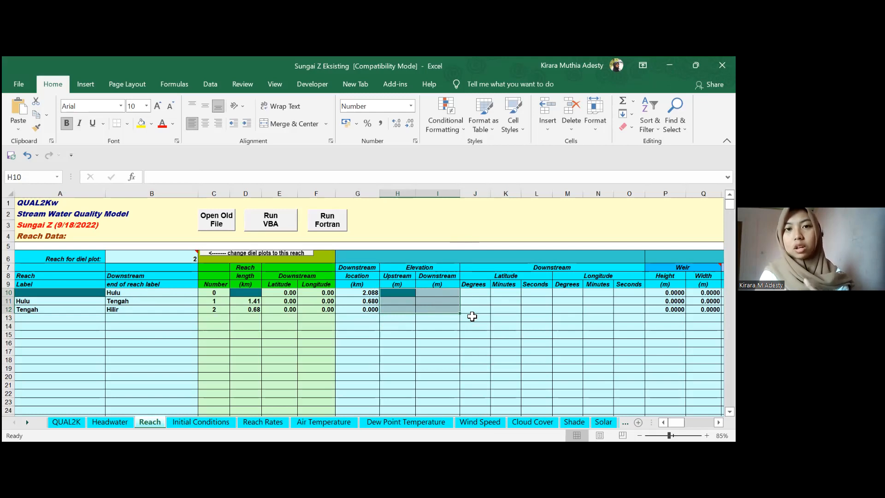
pyautogui.click(446, 295)
pyautogui.click(481, 294)
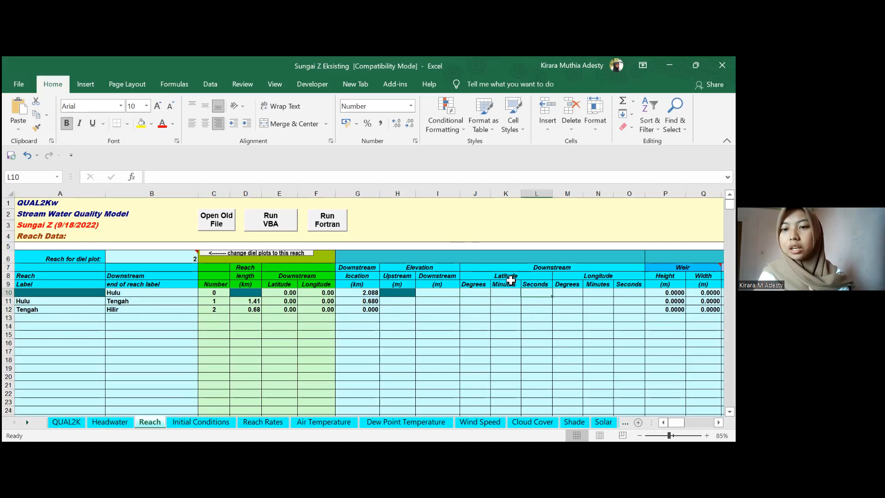
# Examine the downstream latitude and longitude columns for degrees, minutes and seconds across the reach rows.
pyautogui.moveTo(500, 270); pyautogui.dragTo(644, 297)
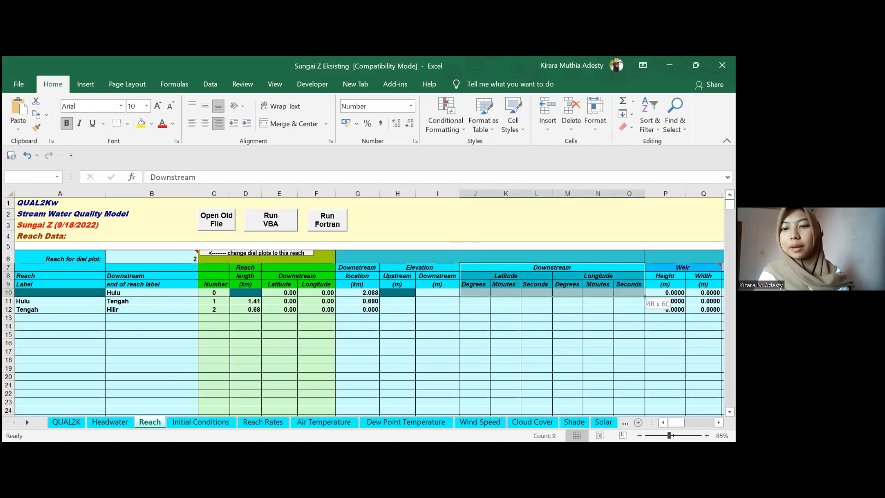
pyautogui.click(598, 326)
pyautogui.press('Right')
pyautogui.press('Right')
pyautogui.press('Up')
pyautogui.press('Up')
pyautogui.press('Left')
pyautogui.press('Up')
pyautogui.press('Up')
pyautogui.press('Left')
pyautogui.press('Left')
pyautogui.press('Left')
pyautogui.press('Left')
pyautogui.press('Left')
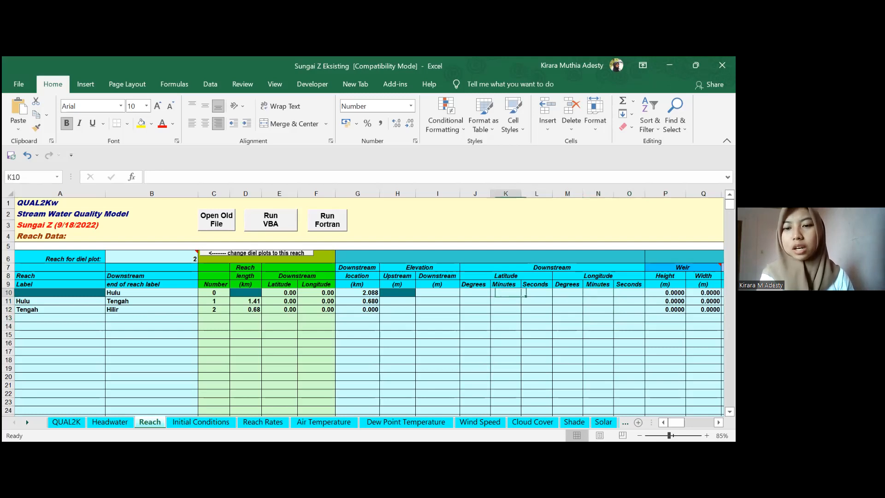
pyautogui.press('Down')
pyautogui.press('Down')
pyautogui.press('Right')
pyautogui.press('Up')
pyautogui.press('Right')
pyautogui.press('Down')
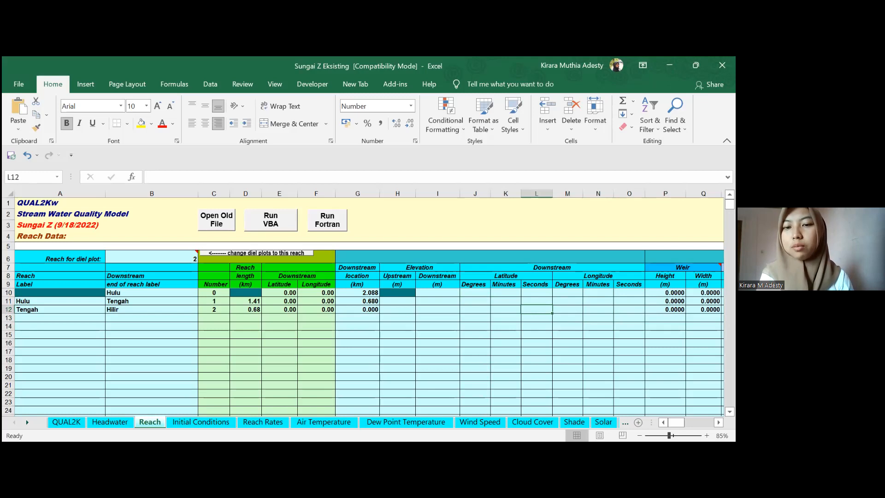
pyautogui.press('Right')
pyautogui.press('Up')
pyautogui.press('Right')
pyautogui.press('Right')
pyautogui.press('Right')
pyautogui.press('Right')
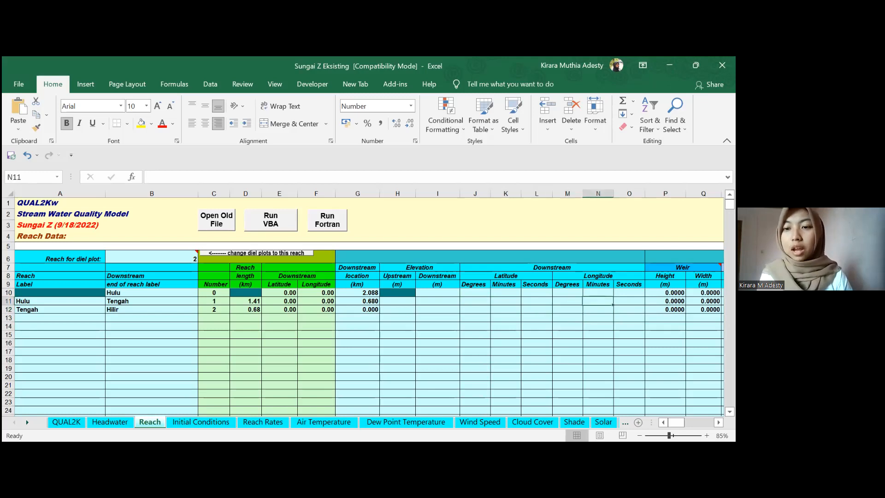
# Look across the hydraulic model columns of the Hulu–Tengah reach, from weir height through to prescribed dispersion.
pyautogui.press('Right')
pyautogui.press('Right')
pyautogui.press('Right')
pyautogui.press('Right')
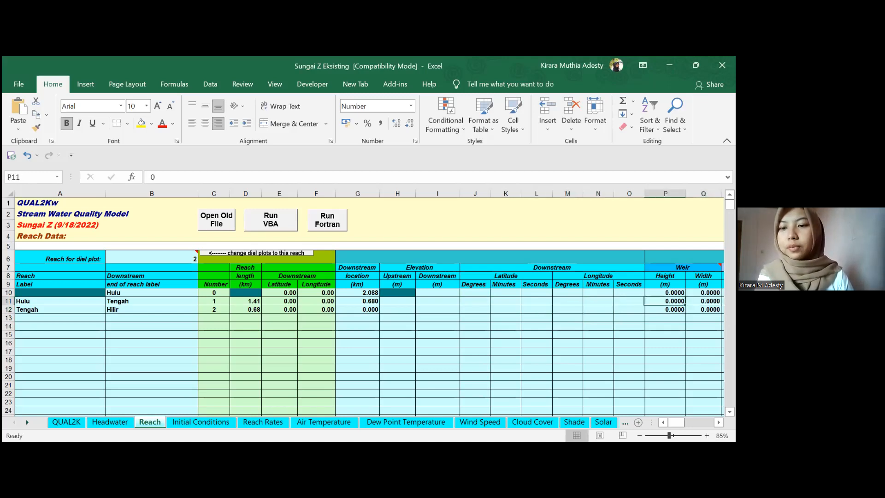
pyautogui.press('Right')
pyautogui.press('Right')
pyautogui.press('Right')
pyautogui.press('Right')
pyautogui.press('Right')
pyautogui.press('Right')
pyautogui.press('Right')
pyautogui.press('Right')
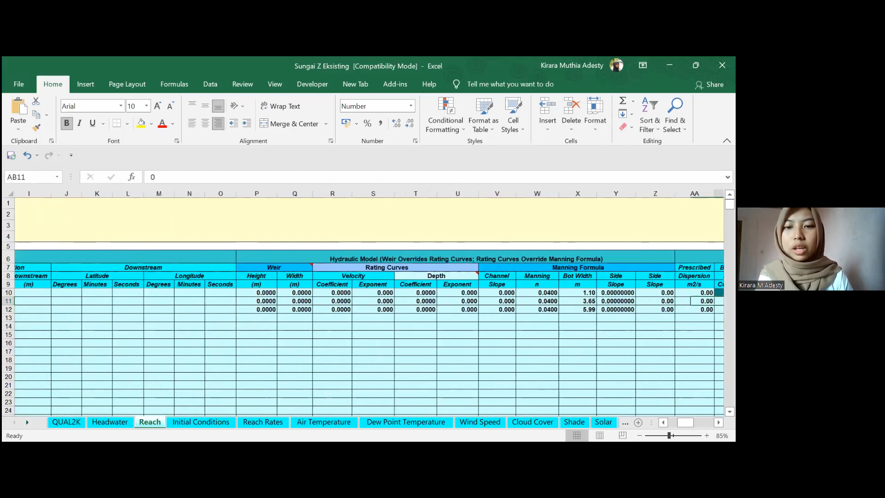
pyautogui.press('Left')
pyautogui.press('Left')
pyautogui.press('Left')
pyautogui.press('Left')
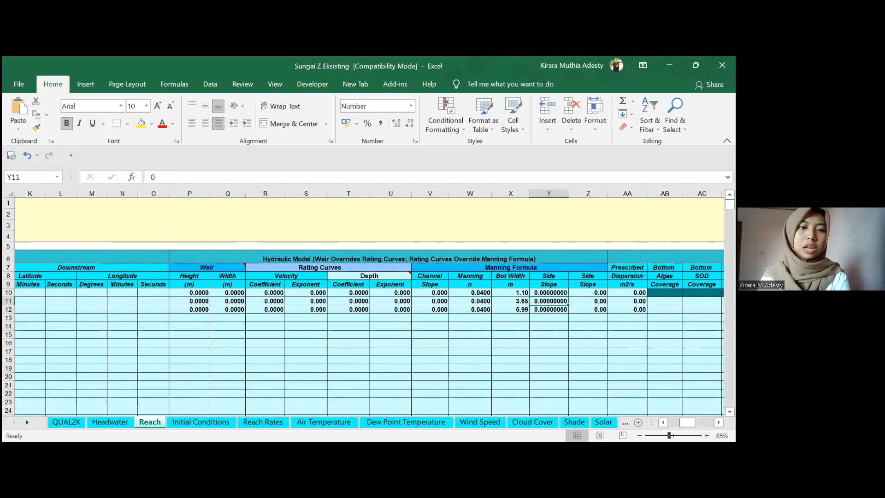
# Review the weir height and width and the rating curve coefficients and exponents for velocity and depth.
pyautogui.click(227, 272)
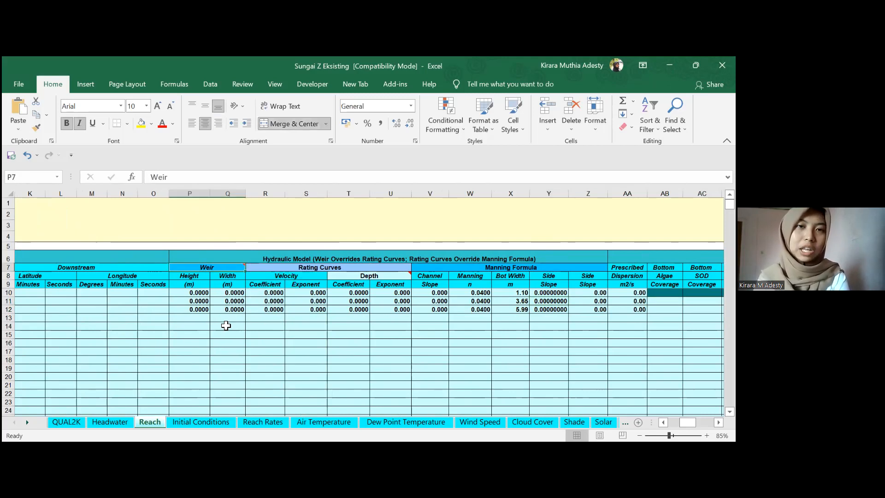
pyautogui.moveTo(202, 300); pyautogui.dragTo(233, 309)
pyautogui.write('0.0000\t0.0000 0.0000\t0.0000')
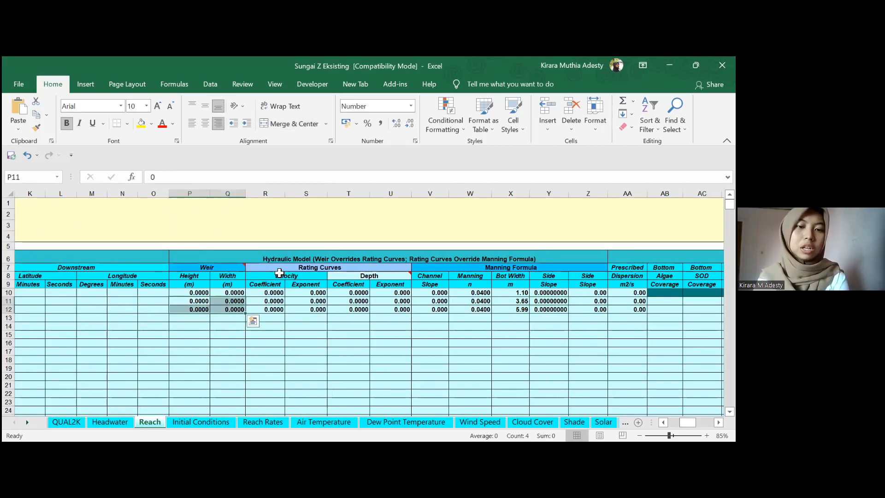
pyautogui.click(276, 259)
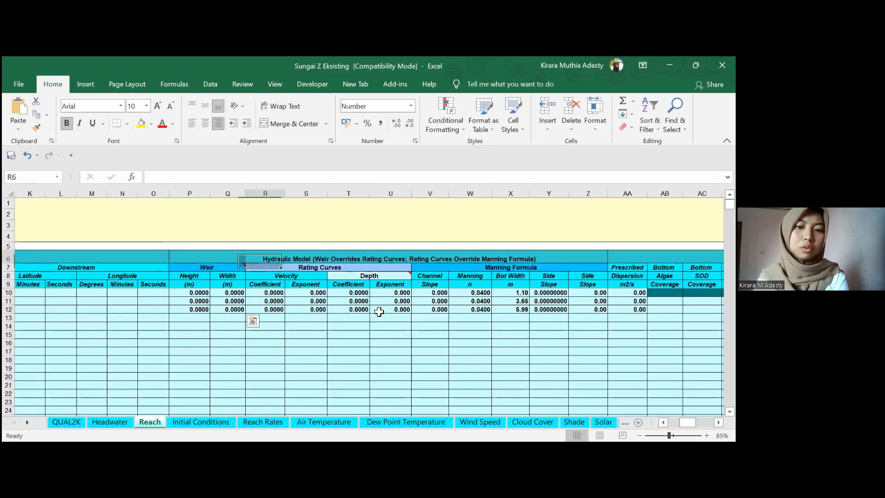
pyautogui.click(304, 272)
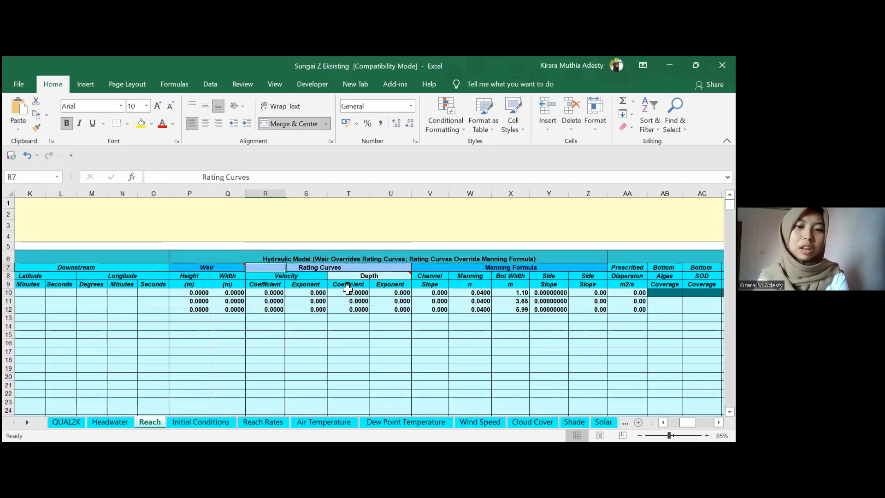
pyautogui.keyDown('shift'); pyautogui.click(389, 309); pyautogui.keyUp('shift')
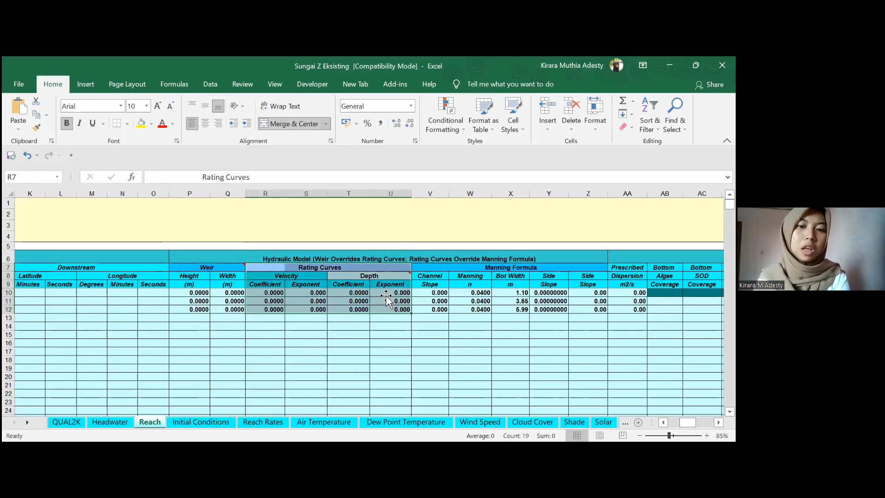
pyautogui.click(387, 295)
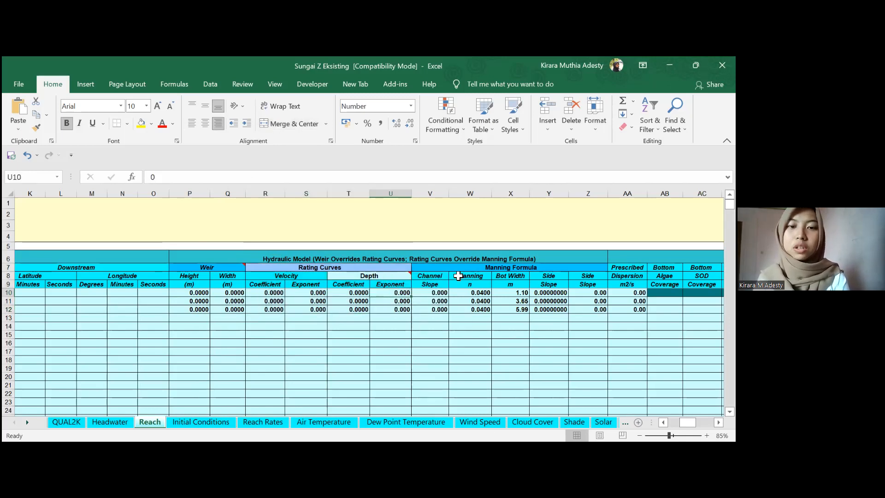
# Review the Manning formula inputs for all reaches, checking the exact channel slope of the first and last rows.
pyautogui.click(458, 275)
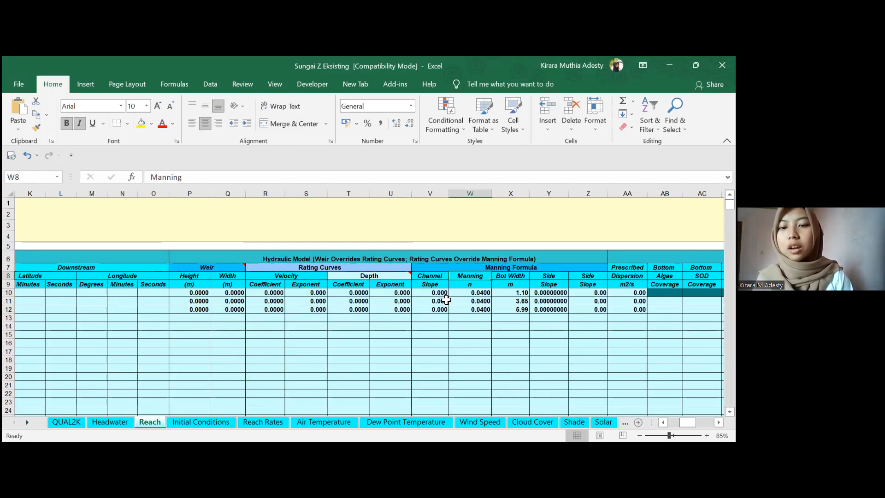
pyautogui.moveTo(443, 294); pyautogui.dragTo(592, 312)
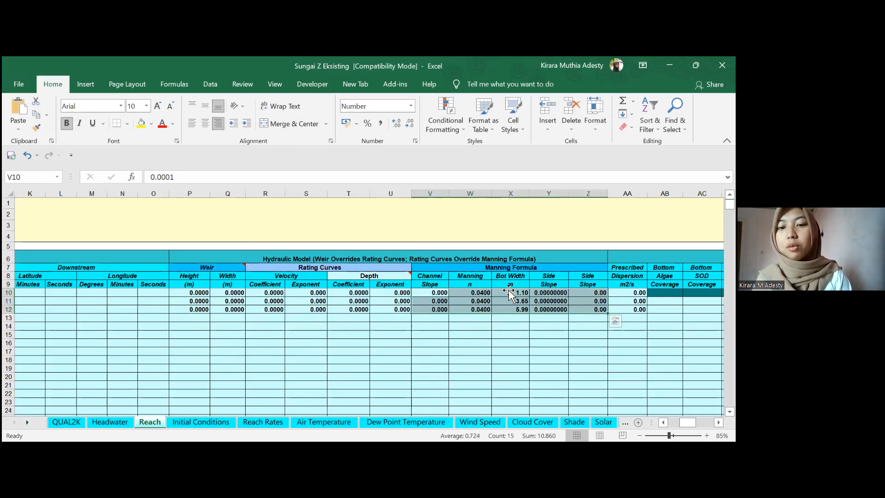
pyautogui.click(443, 293)
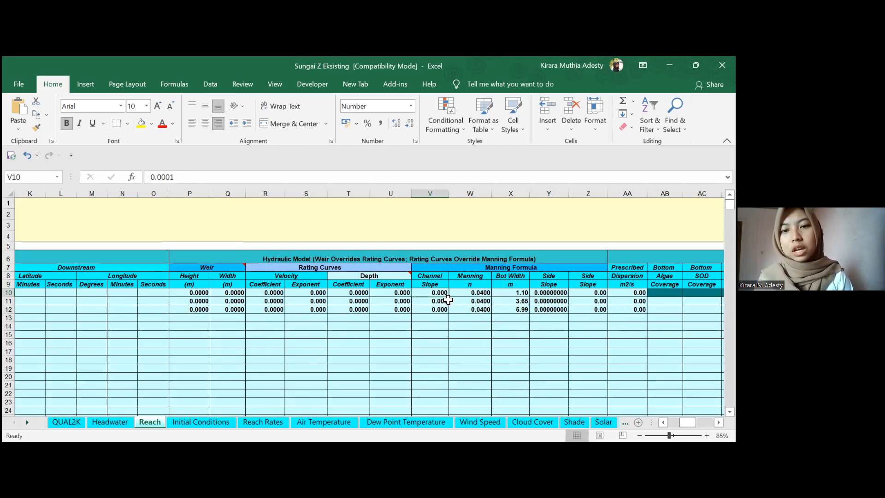
pyautogui.click(293, 177)
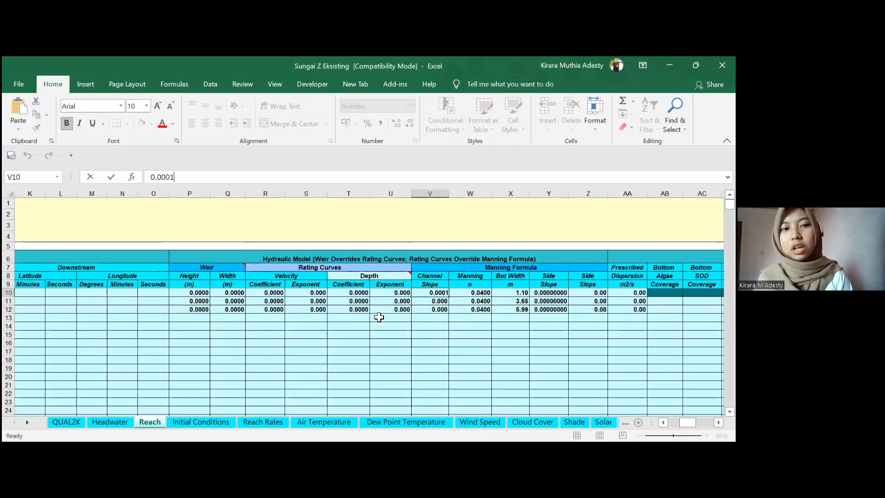
pyautogui.press('Tab')
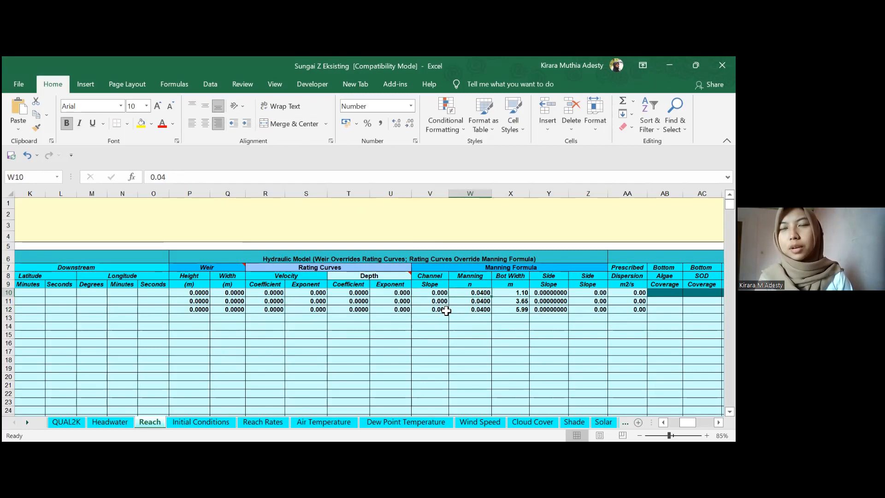
pyautogui.click(446, 311)
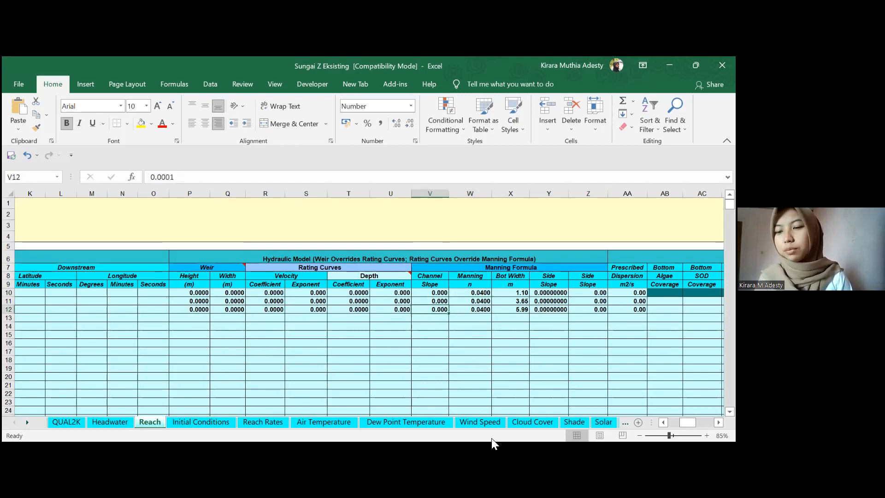
# Look back over the reach labels, lengths, downstream locations and elevations in the first columns of the reach data.
pyautogui.moveTo(688, 422); pyautogui.dragTo(674, 422)
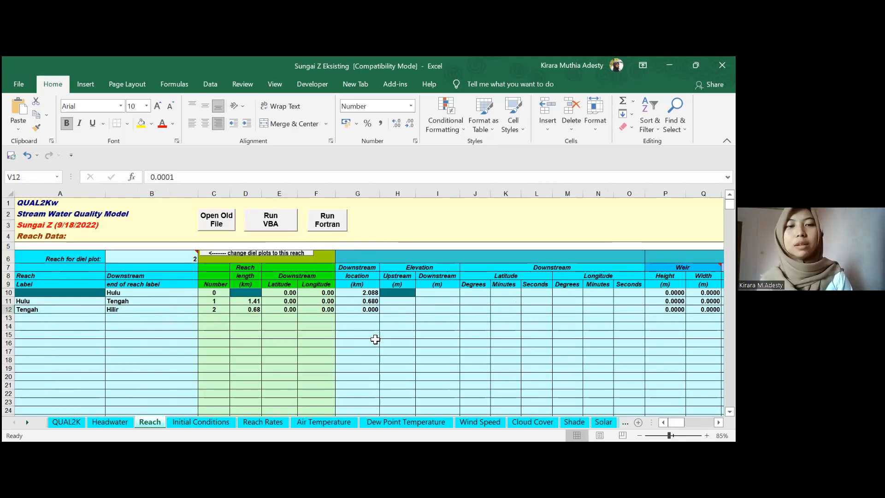
pyautogui.press('Right')
pyautogui.press('Right')
pyautogui.press('Left')
pyautogui.press('Left')
pyautogui.press('Left')
pyautogui.press('Left')
pyautogui.press('Left')
pyautogui.press('Left')
pyautogui.press('Left')
pyautogui.press('Left')
pyautogui.press('Left')
pyautogui.press('Left')
pyautogui.press('Left')
pyautogui.press('Left')
pyautogui.press('Left')
pyautogui.press('Left')
pyautogui.press('Left')
pyautogui.press('Left')
pyautogui.press('Left')
pyautogui.press('Left')
pyautogui.press('Left')
pyautogui.press('Left')
# Look across the Tengah–Hilir reach row from the location columns through to the Manning formula columns.
pyautogui.press('Right')
pyautogui.press('Right')
pyautogui.press('Right')
pyautogui.press('Right')
pyautogui.press('Right')
pyautogui.press('Right')
pyautogui.press('Right')
pyautogui.press('Right')
pyautogui.press('Right')
pyautogui.press('Right')
pyautogui.press('Right')
pyautogui.press('Right')
pyautogui.press('Right')
pyautogui.press('Right')
pyautogui.press('Right')
pyautogui.press('Right')
pyautogui.press('Right')
pyautogui.press('Right')
pyautogui.press('Right')
pyautogui.press('Right')
pyautogui.press('Right')
pyautogui.press('Right')
pyautogui.press('Right')
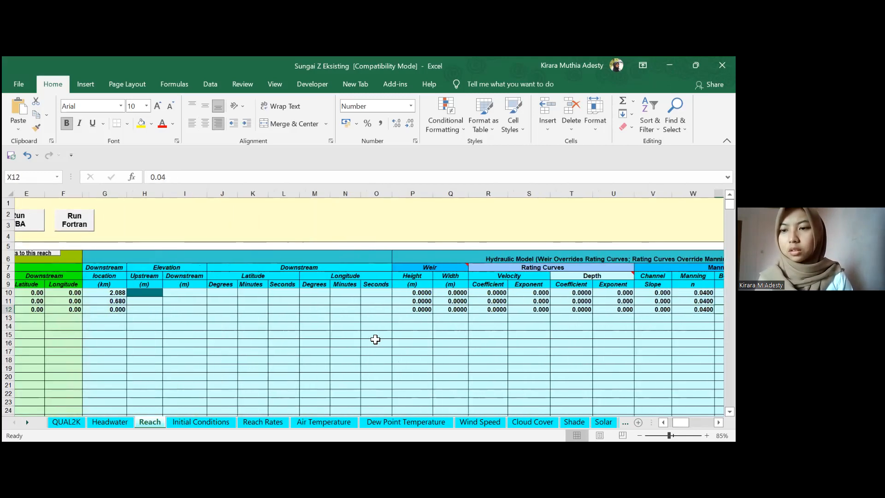
pyautogui.press('Right')
pyautogui.press('Right')
pyautogui.press('Right')
pyautogui.press('Right')
pyautogui.press('Right')
# Check the exact channel slope, Manning n and bottom width entries, starting from the Hulu headwater row.
pyautogui.press('Left')
pyautogui.press('Left')
pyautogui.press('Left')
pyautogui.press('Left')
pyautogui.press('Left')
pyautogui.press('Left')
pyautogui.press('Left')
pyautogui.press('Up')
pyautogui.press('Up')
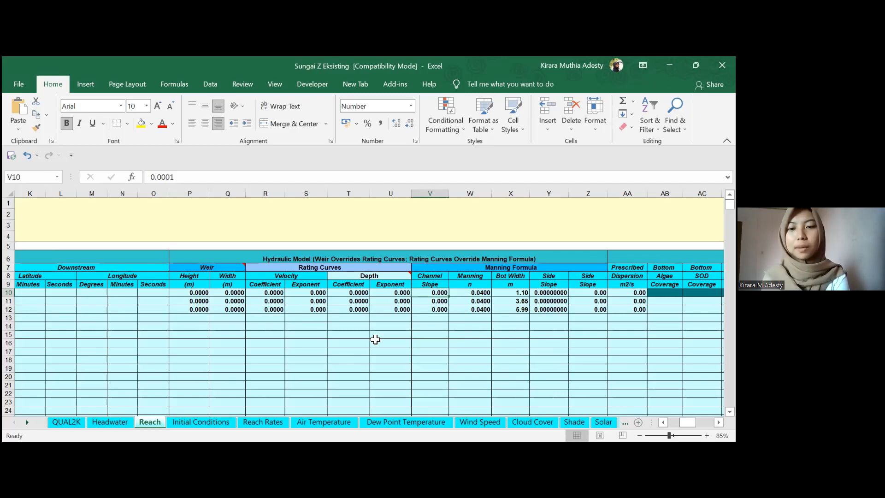
pyautogui.press('Down')
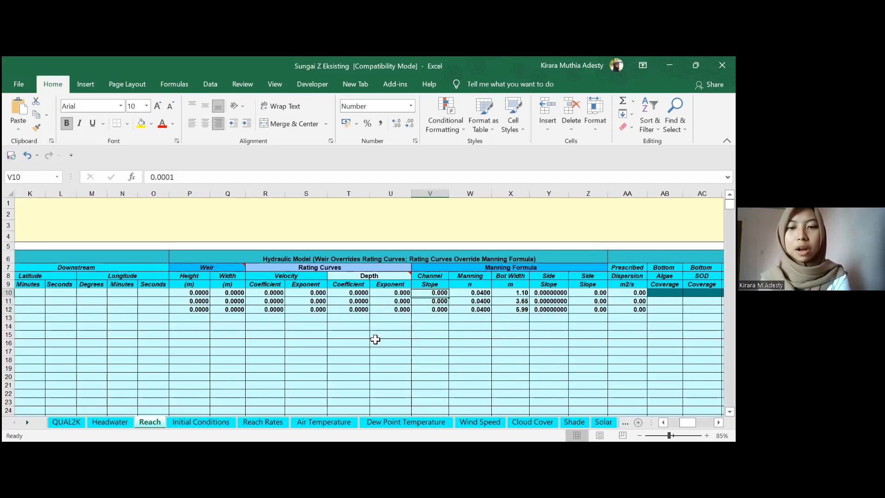
pyautogui.press('Down')
pyautogui.press('Up')
pyautogui.press('Right')
pyautogui.press('Up')
pyautogui.press('Left')
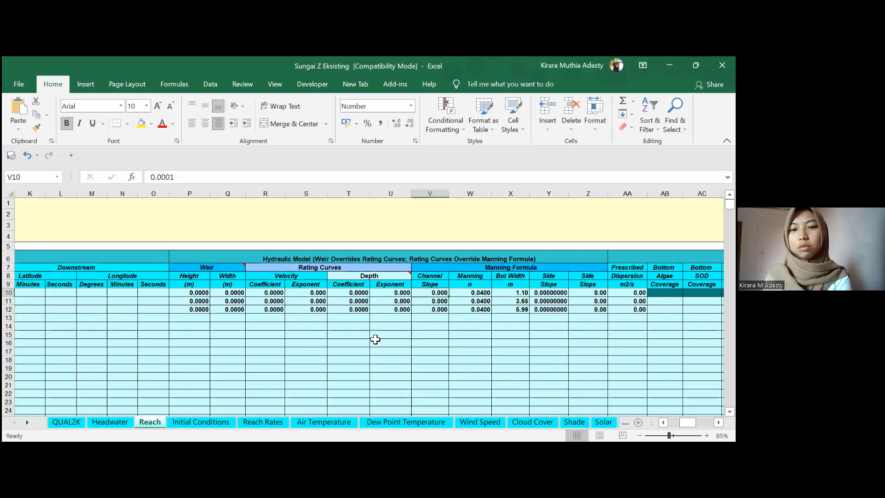
pyautogui.press('Right')
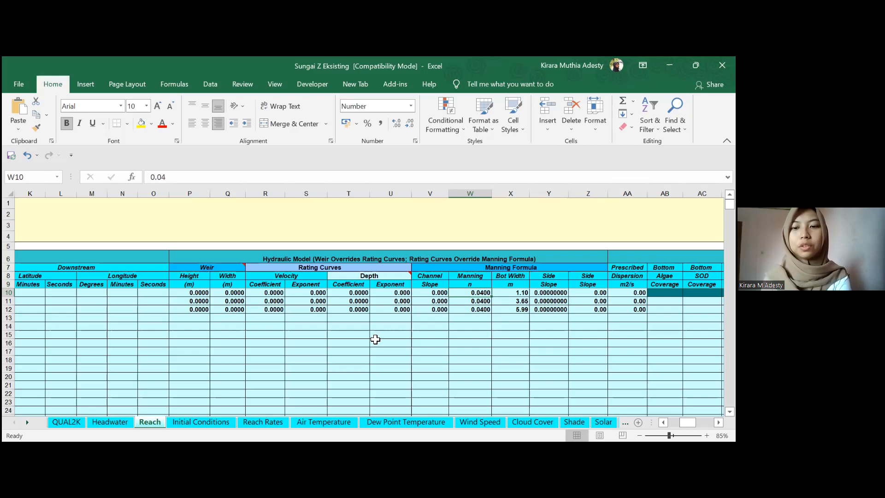
pyautogui.press('Right')
pyautogui.press('Right')
pyautogui.press('Left')
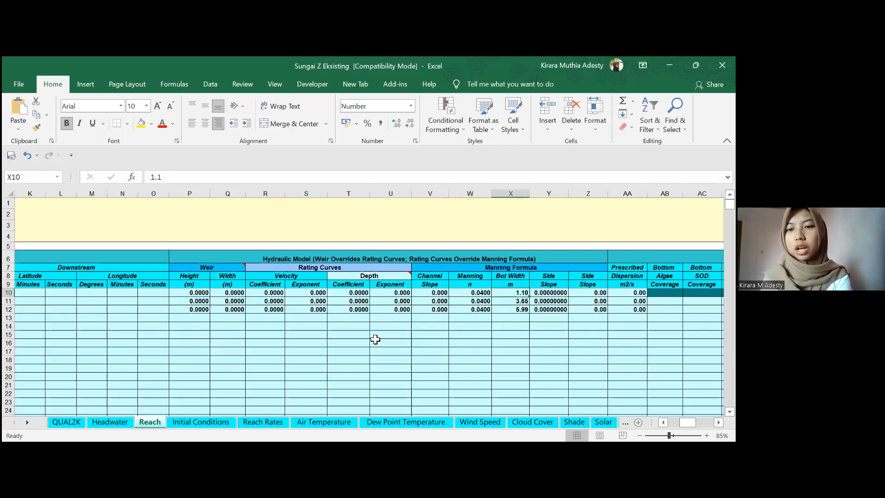
pyautogui.press('Down')
pyautogui.press('Up')
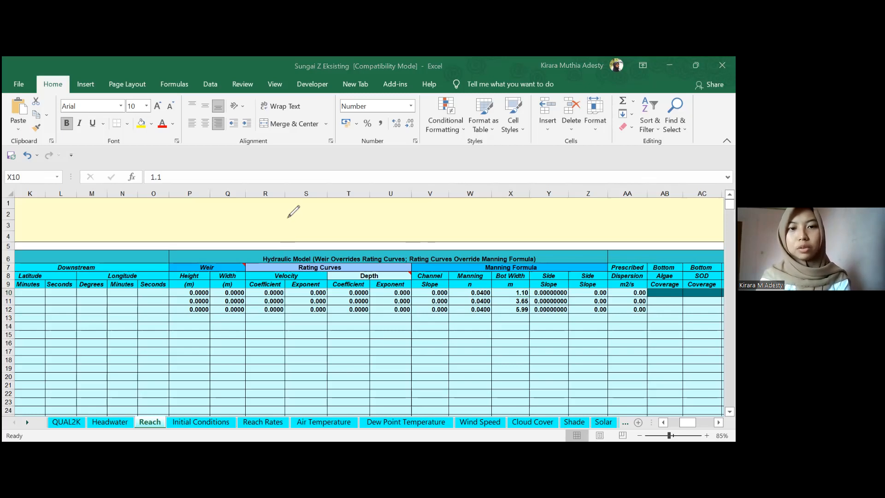
# Sketch a freehand trapezoidal channel cross-section above the hydraulic model headings and erase it.
pyautogui.moveTo(287, 209)
pyautogui.mouseDown()
pyautogui.moveTo(415, 177)
pyautogui.moveTo(434, 182)
pyautogui.mouseUp()
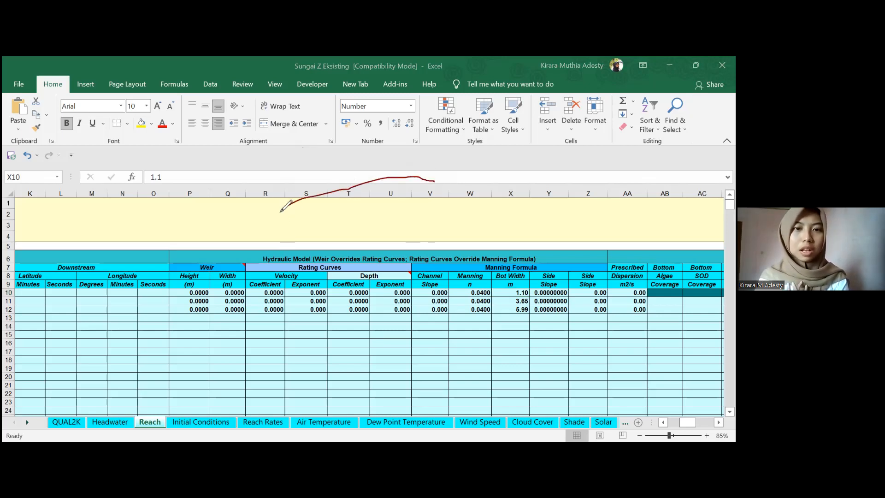
pyautogui.moveTo(291, 209); pyautogui.dragTo(310, 240)
pyautogui.moveTo(436, 182)
pyautogui.mouseDown()
pyautogui.moveTo(430, 230)
pyautogui.moveTo(412, 246)
pyautogui.moveTo(352, 256)
pyautogui.moveTo(311, 240)
pyautogui.mouseUp()
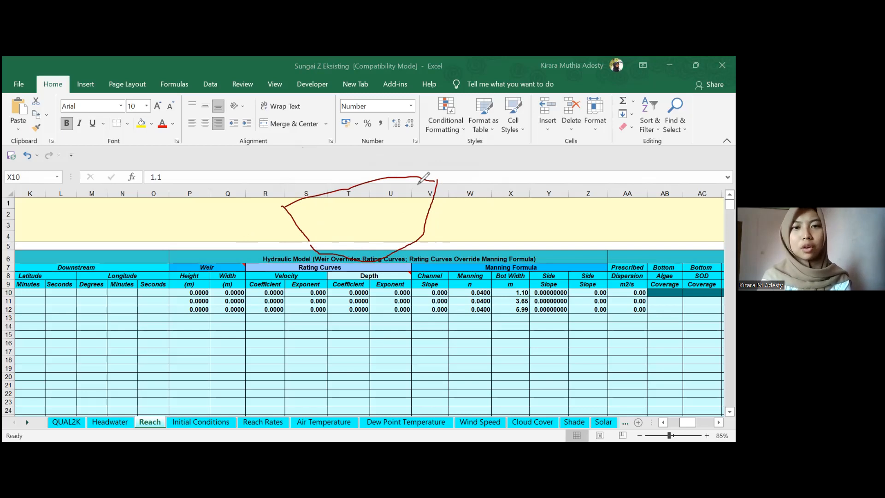
pyautogui.hotkey('ctrl', 'z')
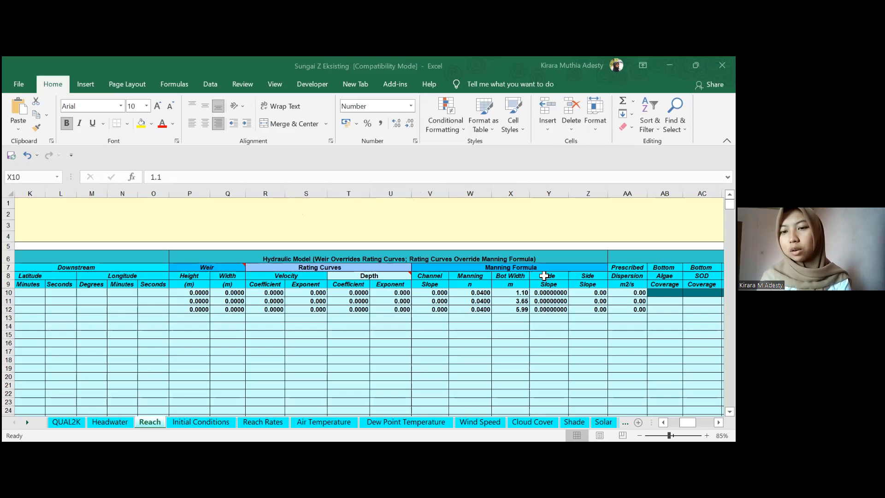
# Review the side slopes, channel slope and prescribed dispersion in the Hulu headwater row.
pyautogui.click(551, 294)
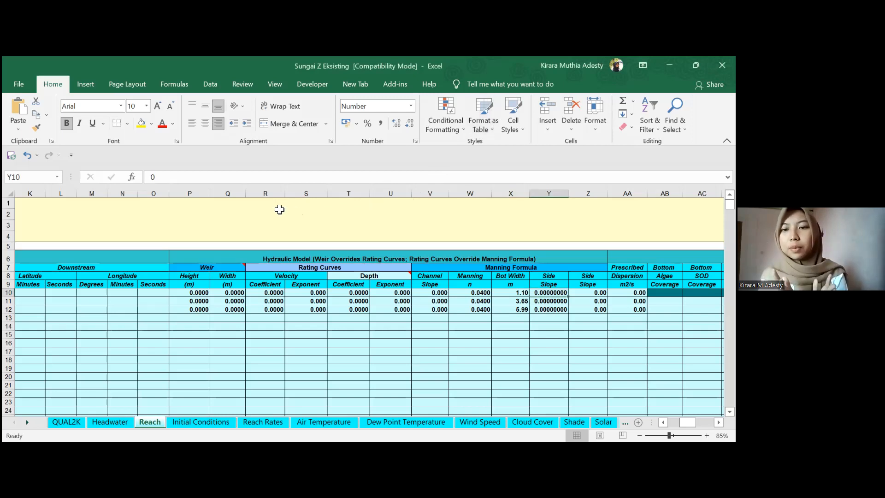
pyautogui.press('Left')
pyautogui.press('Left')
pyautogui.press('Left')
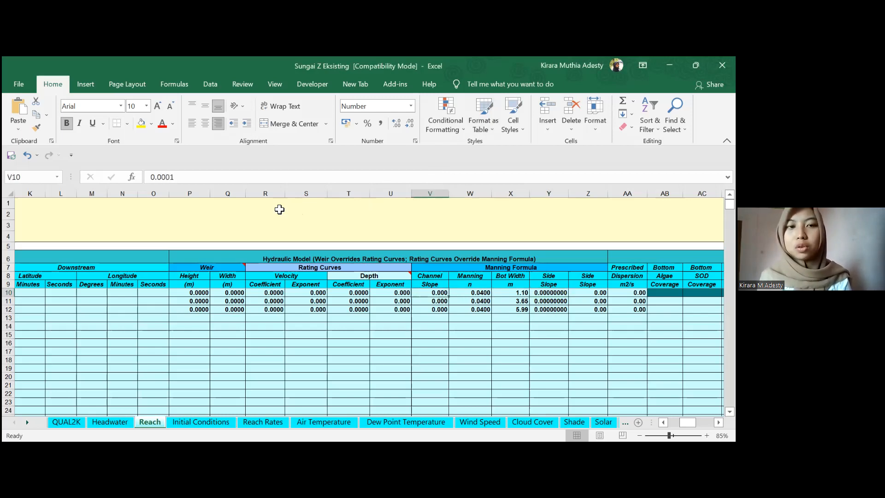
pyautogui.press('Right')
pyautogui.press('Right')
pyautogui.press('Right')
pyautogui.press('Right')
pyautogui.press('Right')
pyautogui.press('Right')
pyautogui.press('Right')
pyautogui.press('Right')
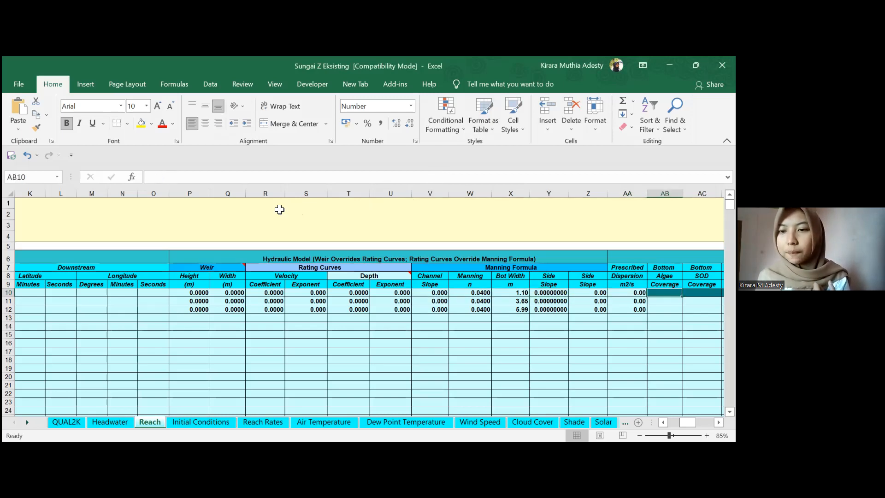
pyautogui.press('Left')
pyautogui.press('Left')
pyautogui.press('Left')
pyautogui.press('Left')
pyautogui.press('Right')
# Look across the Tengah–Hilir row through the bottom coverage, prescribed flux and sediment thermal columns, and return to the Manning inputs.
pyautogui.press('Down')
pyautogui.press('Down')
pyautogui.press('Right')
pyautogui.press('Right')
pyautogui.press('Right')
pyautogui.press('Right')
pyautogui.press('Right')
pyautogui.press('Right')
pyautogui.press('Right')
pyautogui.press('Right')
pyautogui.press('Right')
pyautogui.press('Right')
pyautogui.press('Right')
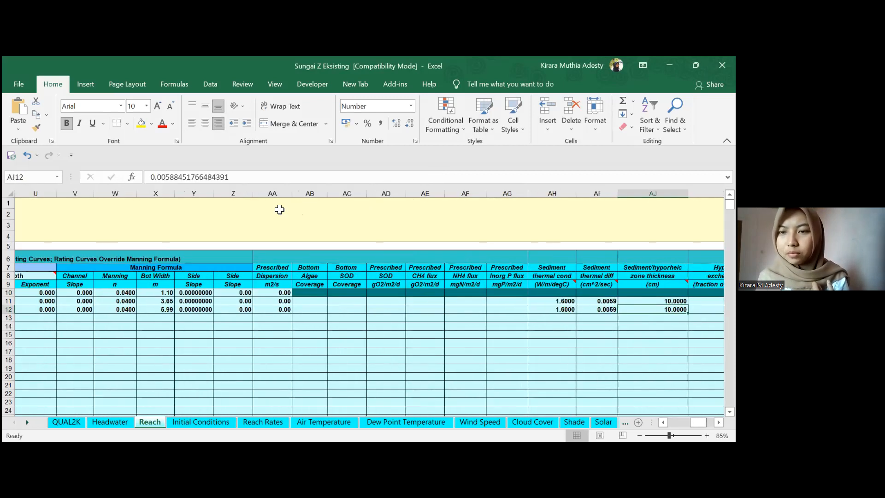
pyautogui.press('Left')
pyautogui.press('Left')
pyautogui.press('Left')
pyautogui.press('Left')
pyautogui.press('Left')
pyautogui.press('Left')
pyautogui.press('Left')
pyautogui.press('Left')
pyautogui.press('Left')
pyautogui.press('Left')
pyautogui.press('Left')
pyautogui.press('Left')
pyautogui.press('Left')
pyautogui.press('Left')
pyautogui.press('Left')
pyautogui.press('Left')
pyautogui.press('Left')
pyautogui.press('Left')
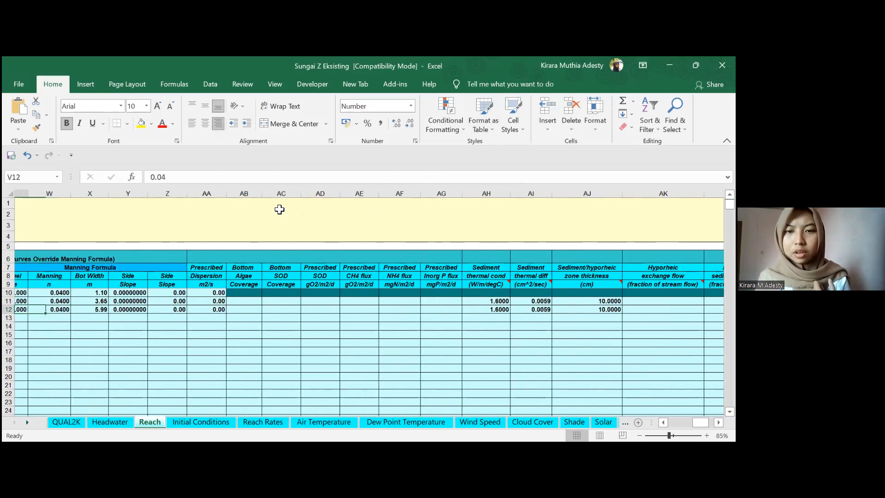
# Open the Initial Conditions sheet and examine the Hulu reach label and water temperature.
pyautogui.click(220, 425)
pyautogui.click(134, 296)
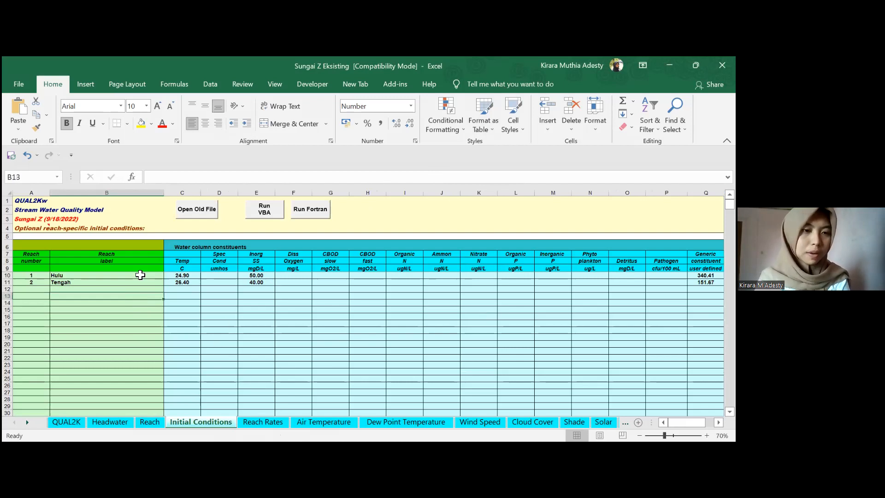
pyautogui.click(174, 281)
pyautogui.click(179, 277)
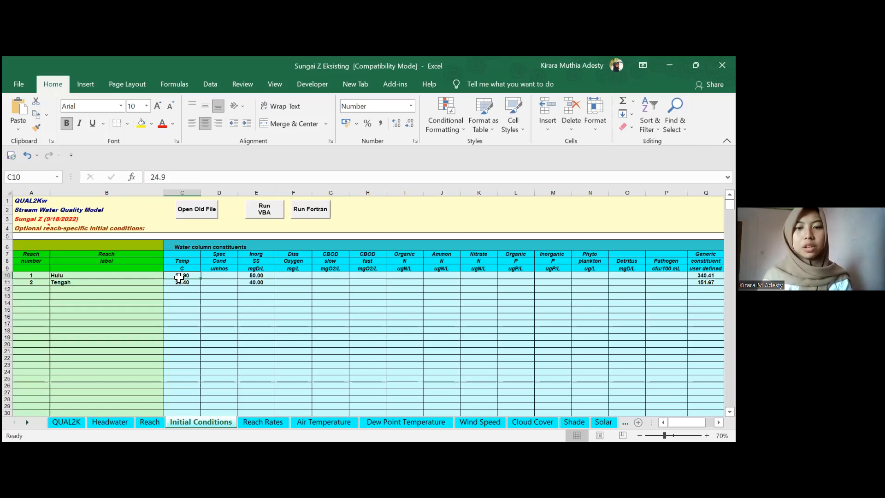
pyautogui.press('Left')
pyautogui.press('Right')
pyautogui.press('Left')
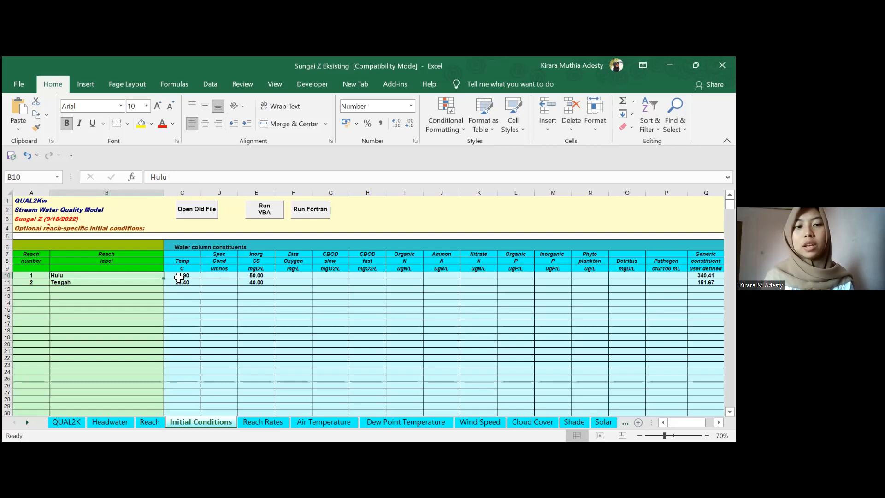
pyautogui.click(178, 277)
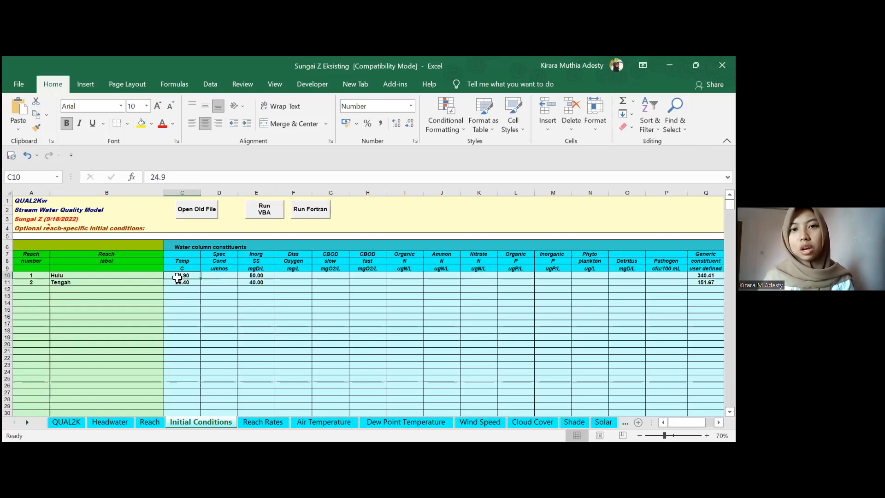
# Look across the water column constituents of the Hulu and Tengah reaches, including inorganic suspended solids.
pyautogui.press('Right')
pyautogui.press('Right')
pyautogui.press('Right')
pyautogui.press('Down')
pyautogui.press('Right')
pyautogui.press('Right')
pyautogui.press('Right')
pyautogui.press('Right')
pyautogui.press('Right')
pyautogui.press('Left')
pyautogui.press('Left')
pyautogui.press('Left')
pyautogui.press('Left')
pyautogui.press('Left')
pyautogui.press('Left')
# Set the Tengah reach's initial inorganic suspended solids to 55 mg/L.
pyautogui.press('Up')
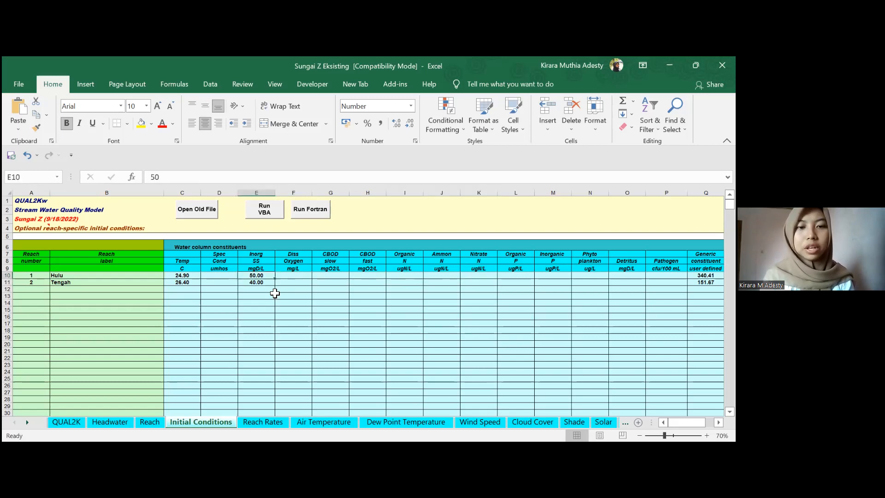
pyautogui.press('Down')
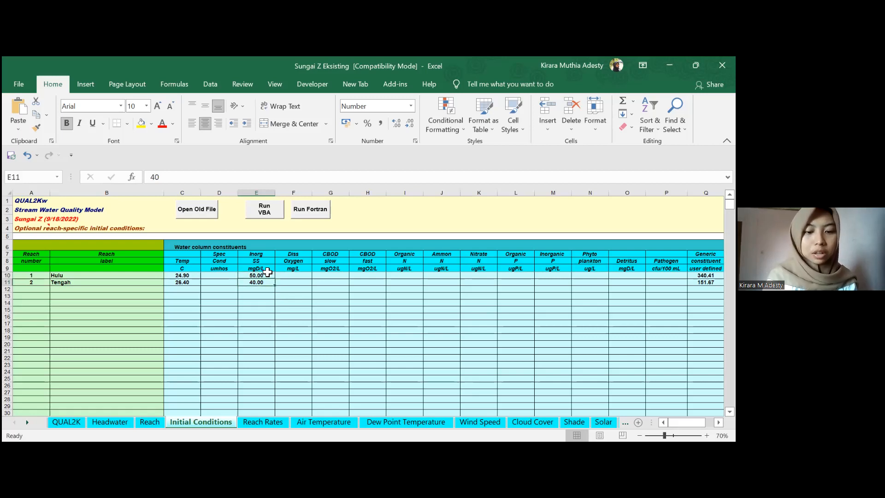
pyautogui.write('55')
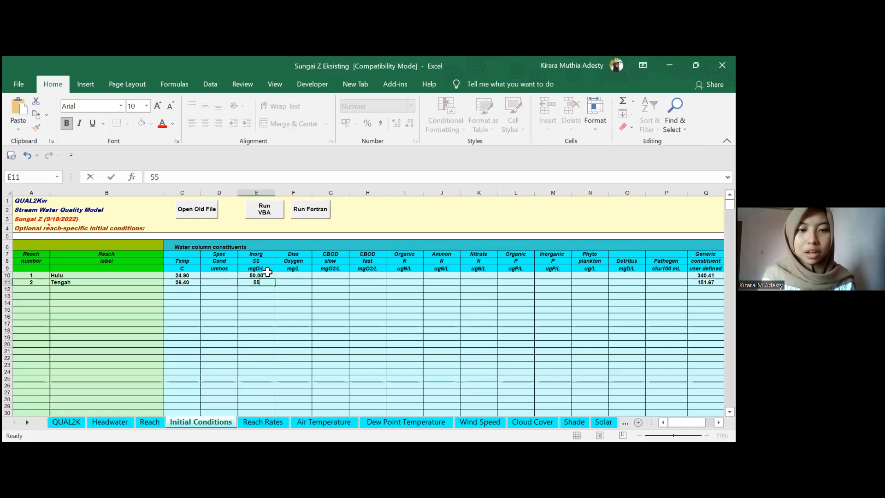
pyautogui.press('Right')
# Clear the user-defined generic constituent values of both the Hulu and Tengah reaches.
pyautogui.press('Right')
pyautogui.press('Right')
pyautogui.press('Right')
pyautogui.press('Right')
pyautogui.press('Right')
pyautogui.press('Right')
pyautogui.press('Right')
pyautogui.press('Right')
pyautogui.press('Right')
pyautogui.press('Right')
pyautogui.press('Right')
pyautogui.press('Up')
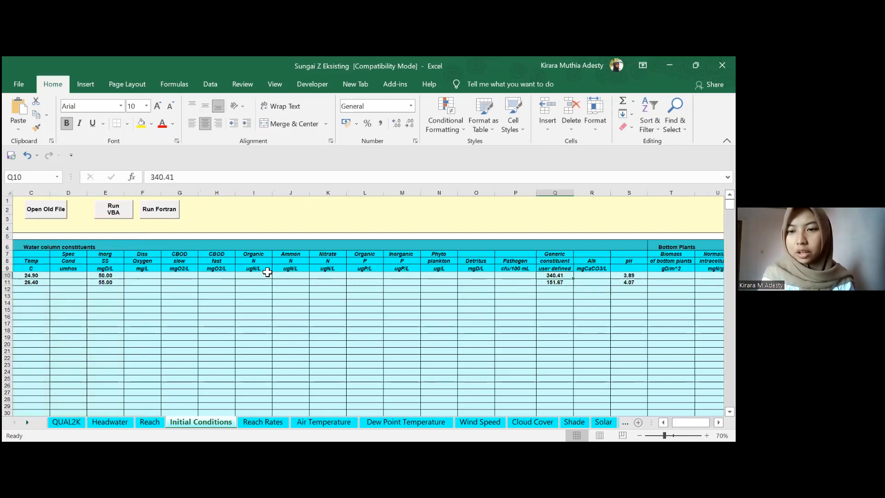
pyautogui.hotkey('shift', 'Down')
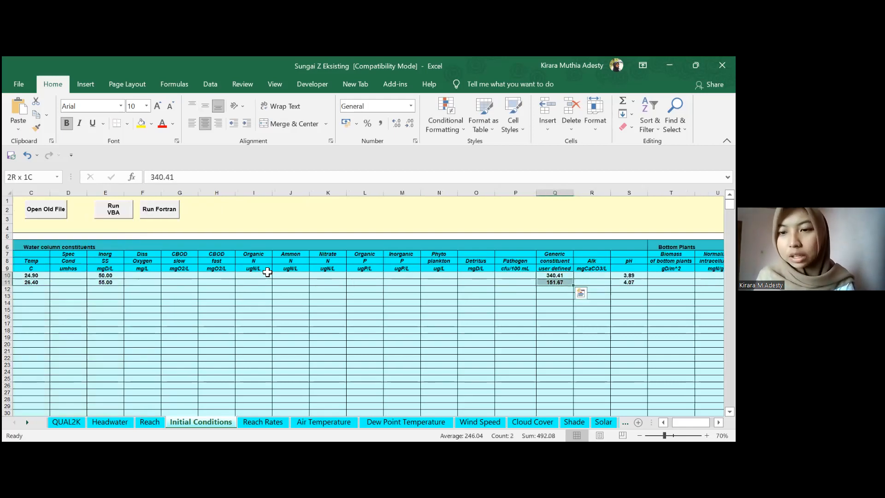
pyautogui.press('Delete')
# Look across the remaining initial condition columns to the bottom plants, and open the Reach Rates sheet.
pyautogui.press('Right')
pyautogui.press('Right')
pyautogui.press('Right')
pyautogui.press('Right')
pyautogui.press('Right')
pyautogui.press('Right')
pyautogui.press('Right')
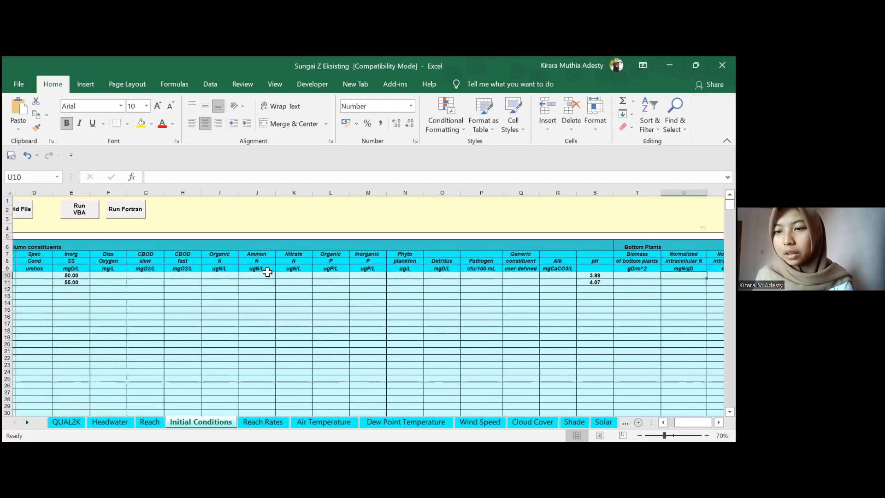
pyautogui.click(243, 420)
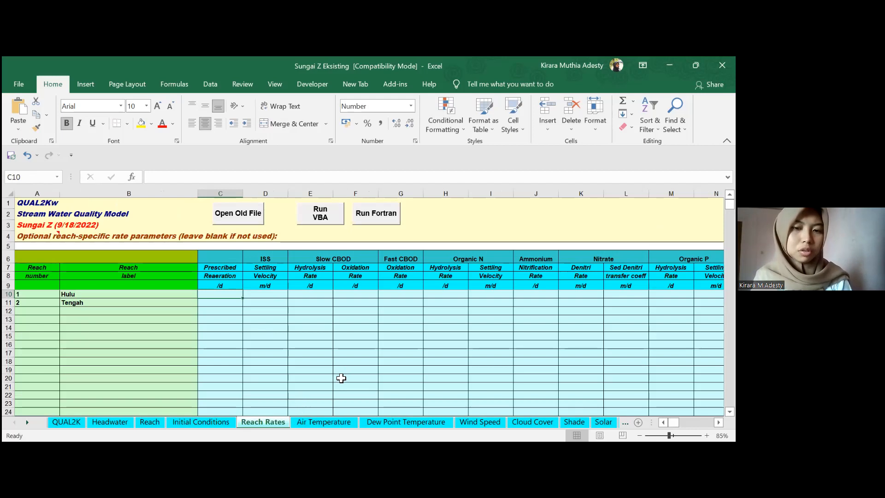
pyautogui.moveTo(237, 304); pyautogui.dragTo(231, 335)
pyautogui.moveTo(235, 300); pyautogui.dragTo(305, 302)
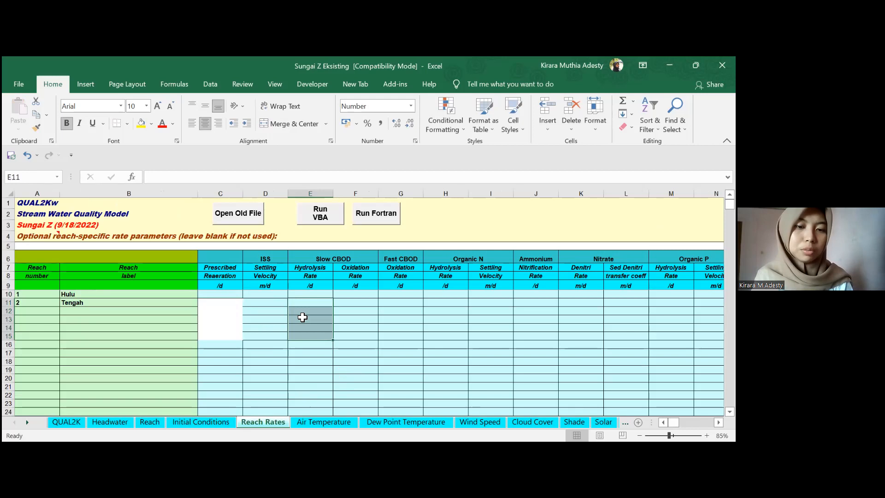
pyautogui.hotkey('ctrl', 'z')
pyautogui.click(338, 302)
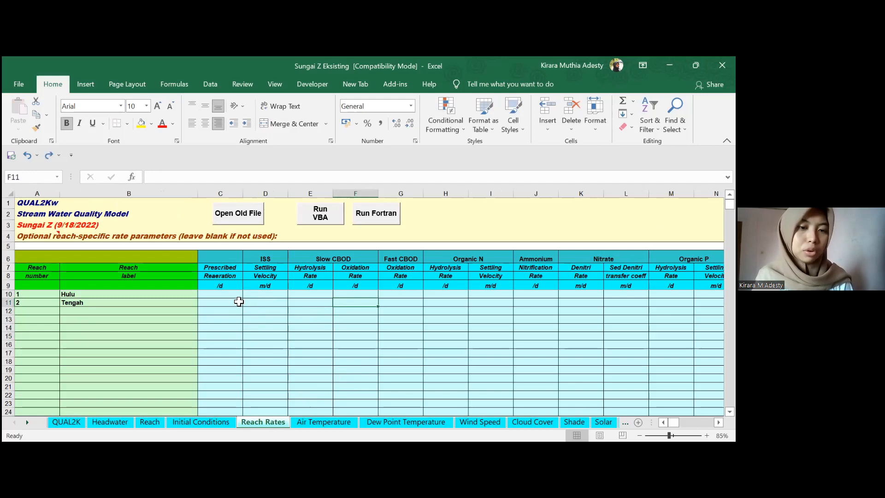
# Enter a prescribed reaeration of 0 per day for the Hulu and Tengah reaches.
pyautogui.moveTo(234, 295); pyautogui.dragTo(235, 302)
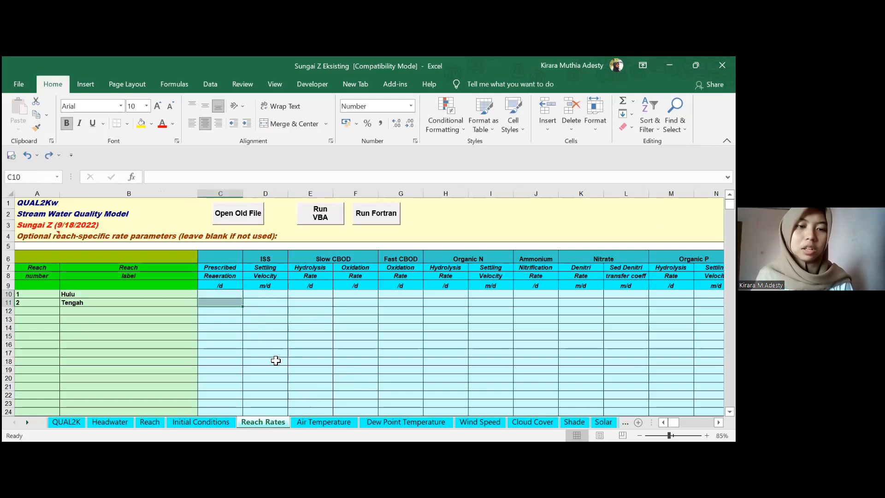
pyautogui.write('0')
pyautogui.press('Return')
pyautogui.write('0')
pyautogui.press('Return')
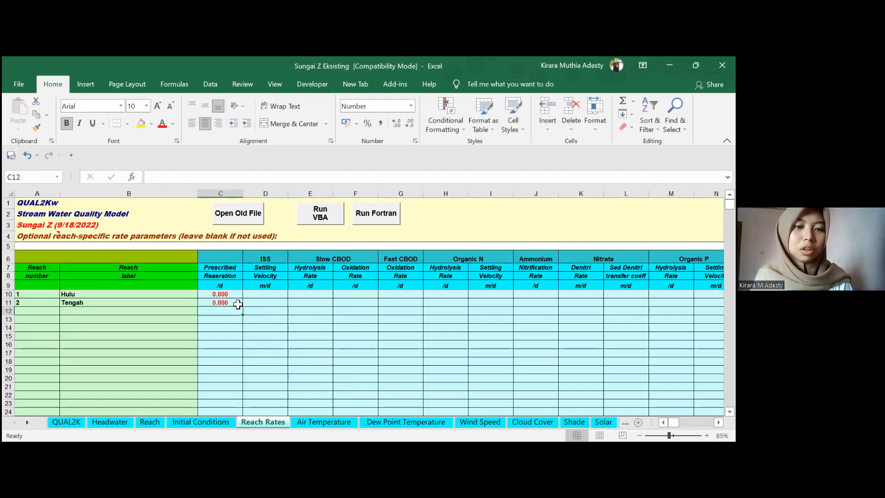
# Leaf through the meteorological input sheets from Air Temperature and Dew Point Temperature to Wind Speed, Cloud Cover, Shade and Solar.
pyautogui.click(322, 422)
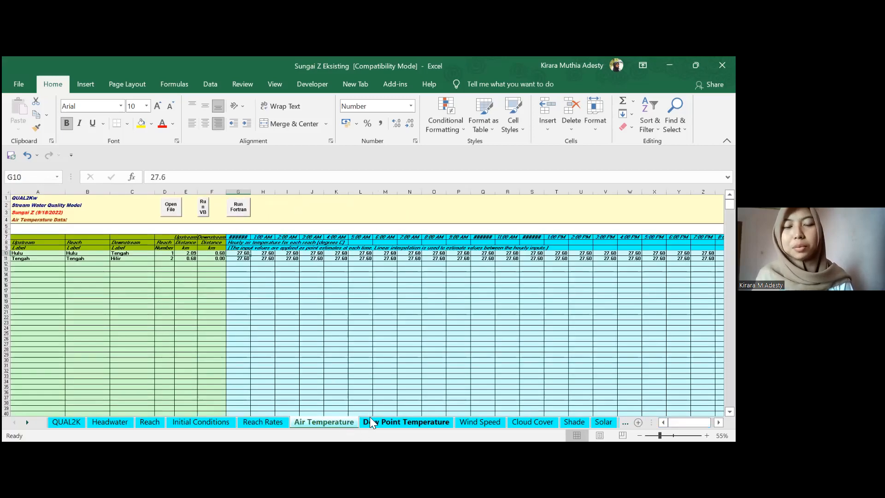
pyautogui.click(424, 422)
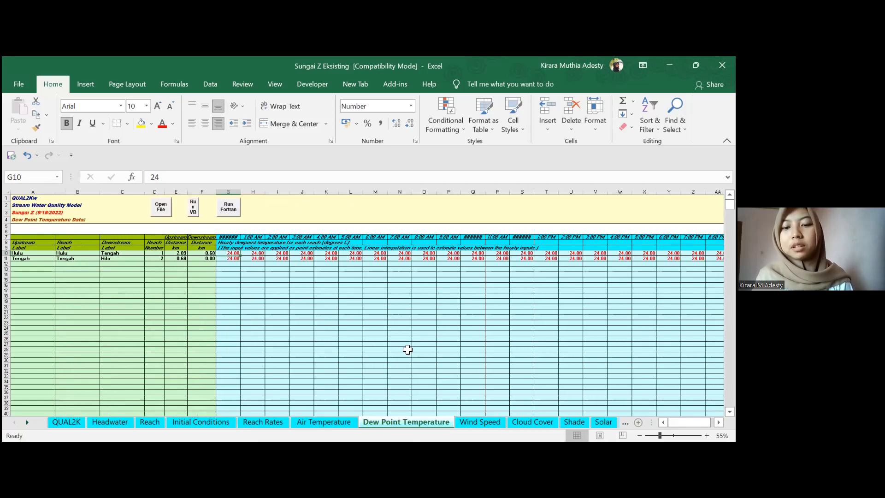
pyautogui.click(337, 421)
pyautogui.press('Right')
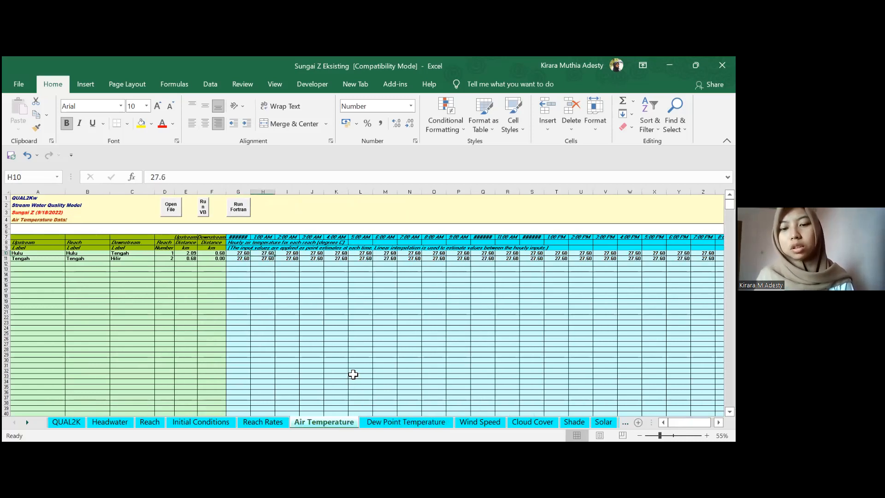
pyautogui.click(389, 426)
pyautogui.click(480, 422)
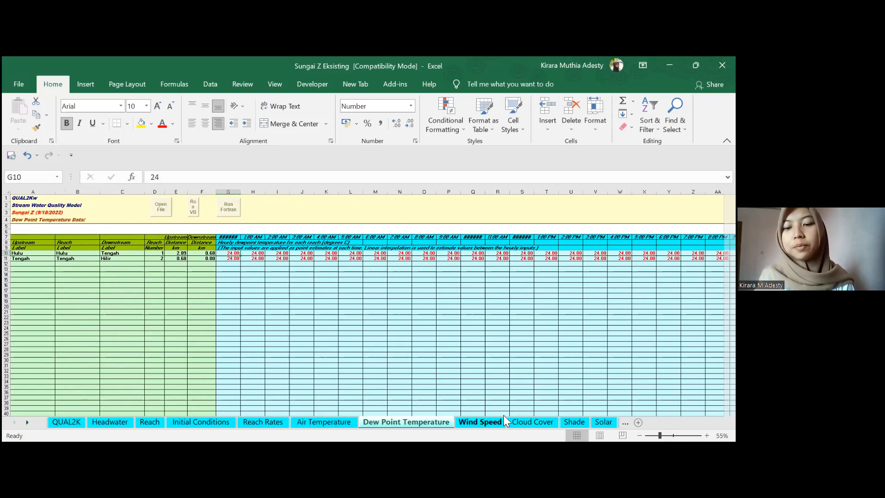
pyautogui.click(526, 421)
pyautogui.click(574, 422)
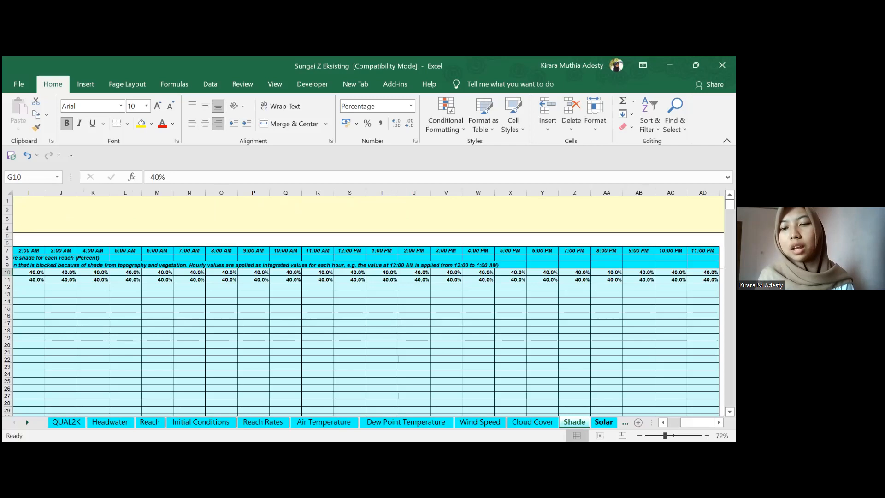
pyautogui.click(604, 421)
pyautogui.click(263, 421)
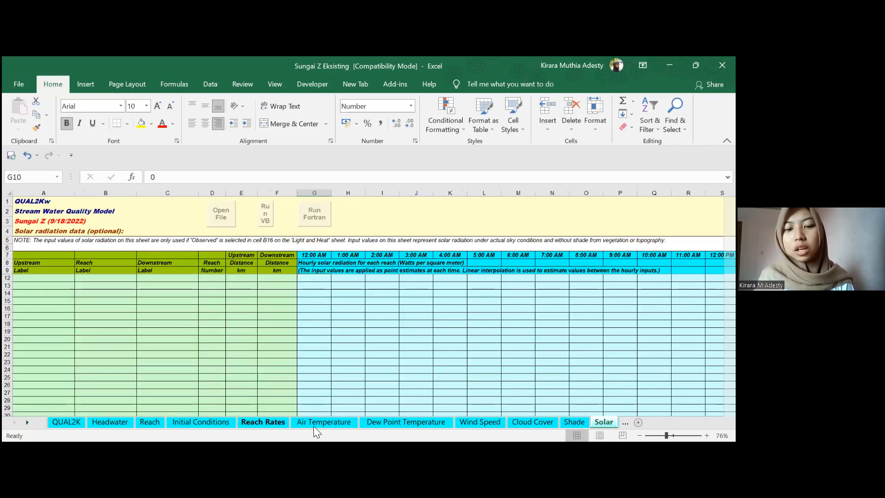
# Examine the hourly air temperatures of both reaches from 12:00 AM to 11:00 PM on the Air Temperature sheet.
pyautogui.click(324, 421)
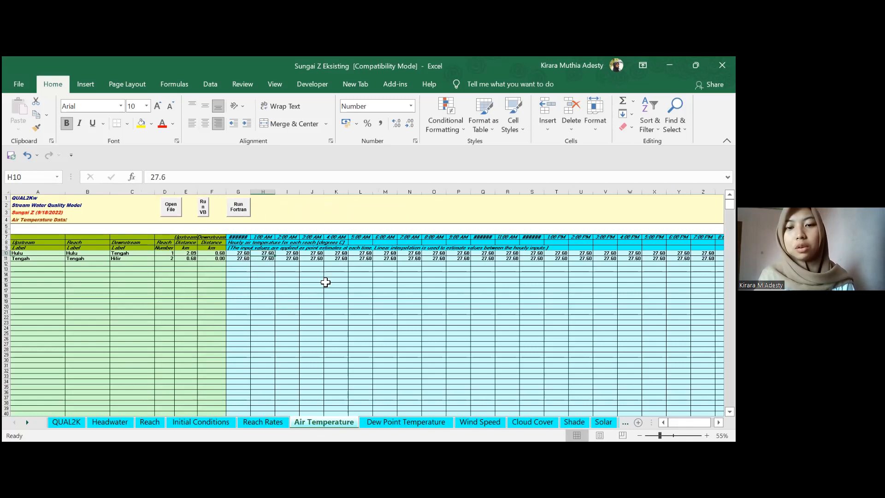
pyautogui.keyDown('ctrl'); pyautogui.scroll(2, 261, 282); pyautogui.keyUp('ctrl')
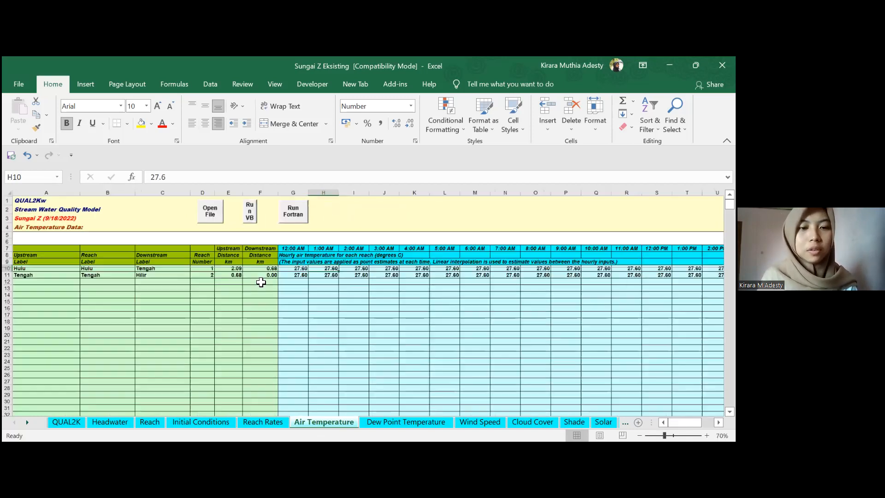
pyautogui.hscroll(4, 391, 304)
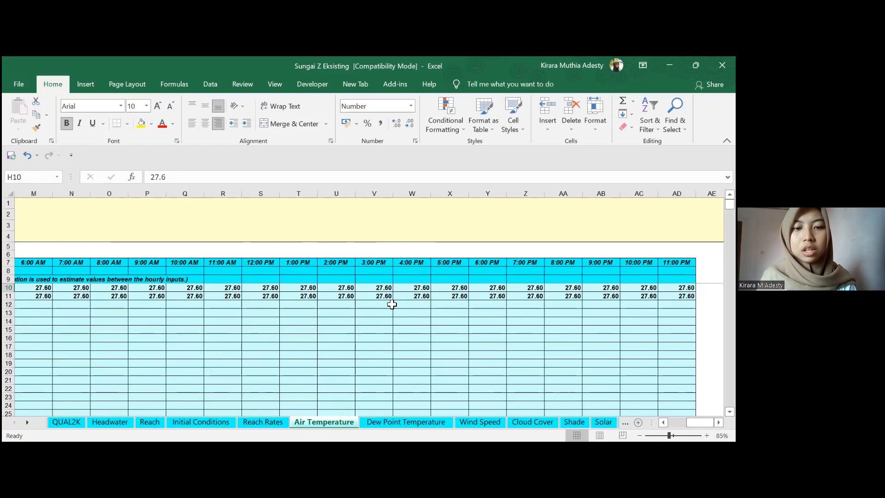
pyautogui.hscroll(-3, 392, 304)
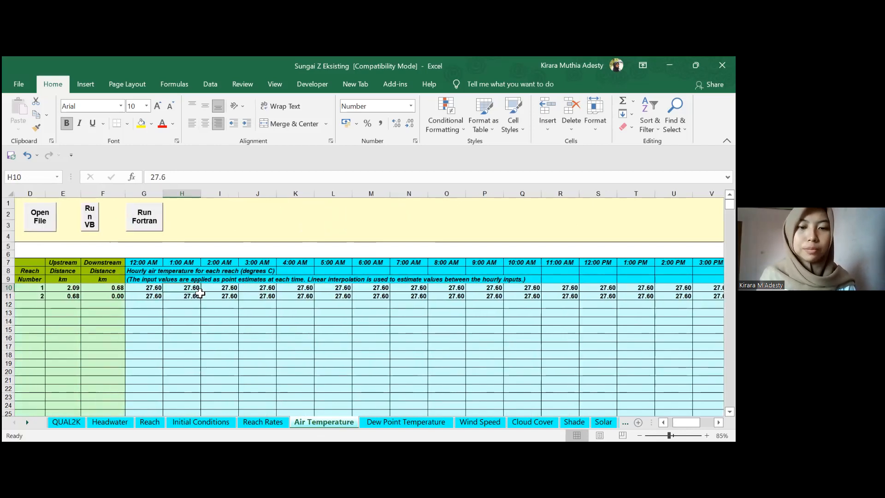
pyautogui.click(440, 302)
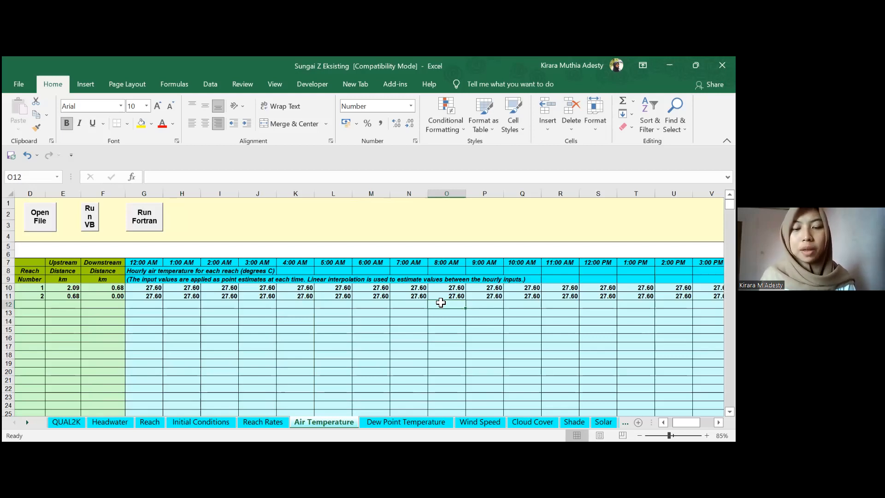
# Review the hourly dew point, wind speed, cloud cover and shade data, ending on the solar radiation sheet.
pyautogui.click(429, 421)
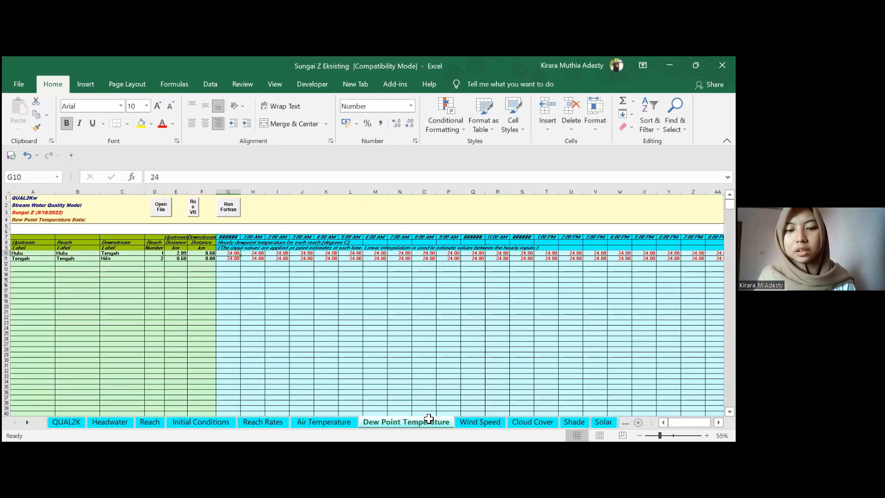
pyautogui.click(479, 424)
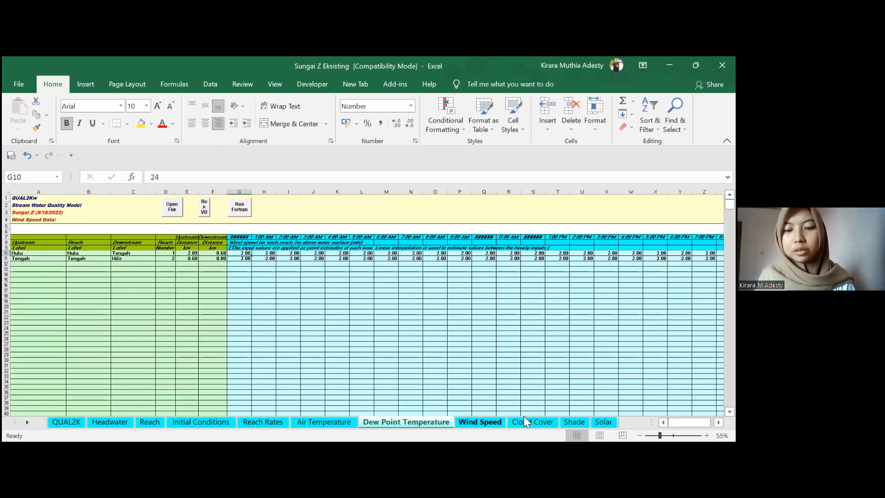
pyautogui.click(543, 423)
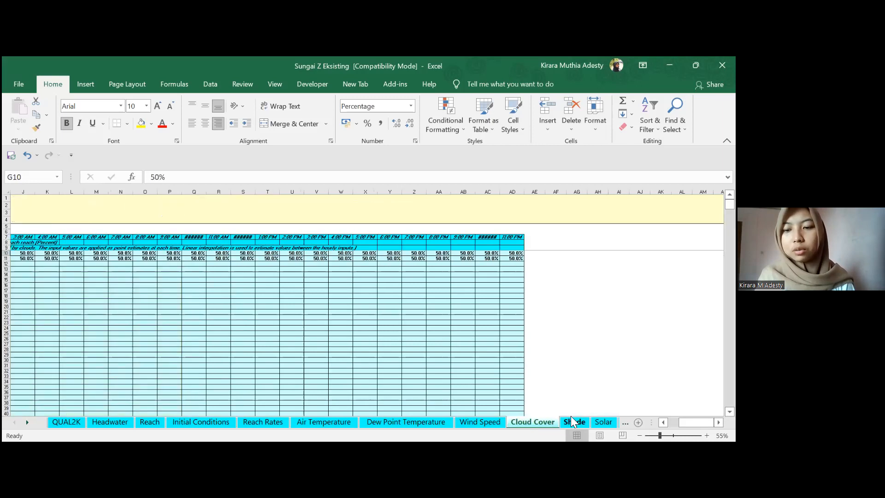
pyautogui.click(574, 422)
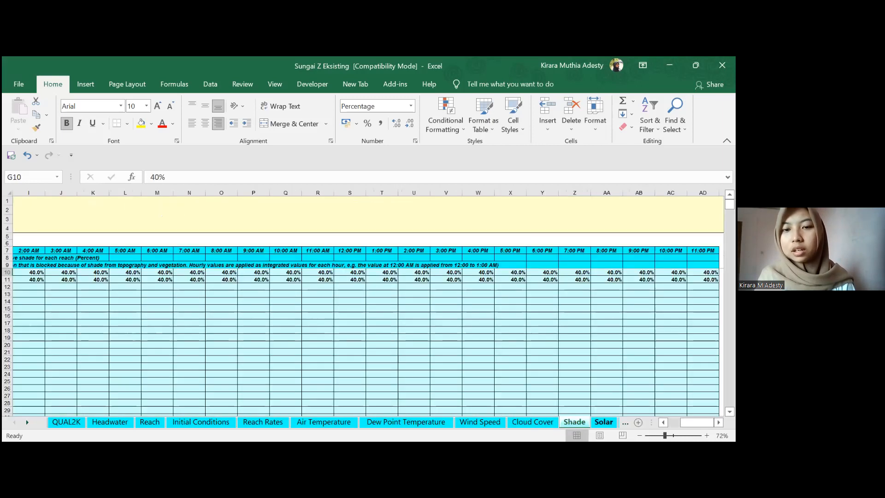
pyautogui.click(604, 422)
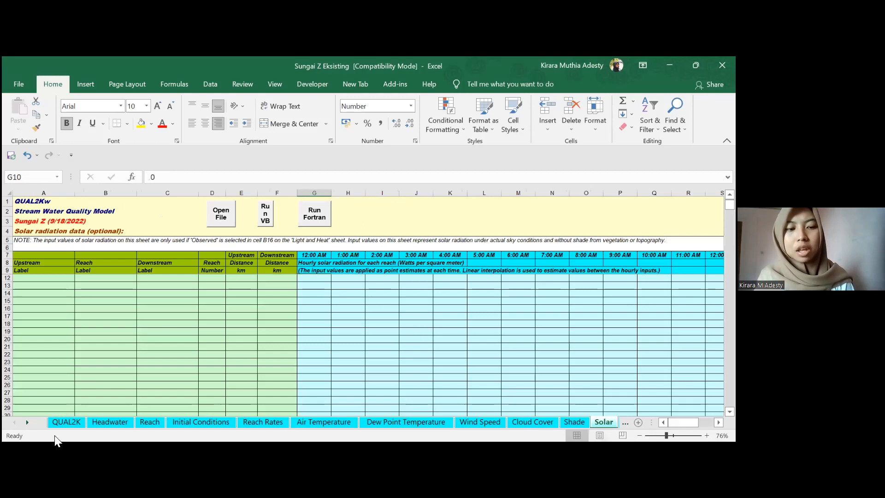
# Bring the sheets beyond Solar into reach and open the Point Sources sheet.
pyautogui.click(26, 422)
pyautogui.click(27, 422)
pyautogui.click(26, 422)
pyautogui.click(26, 422)
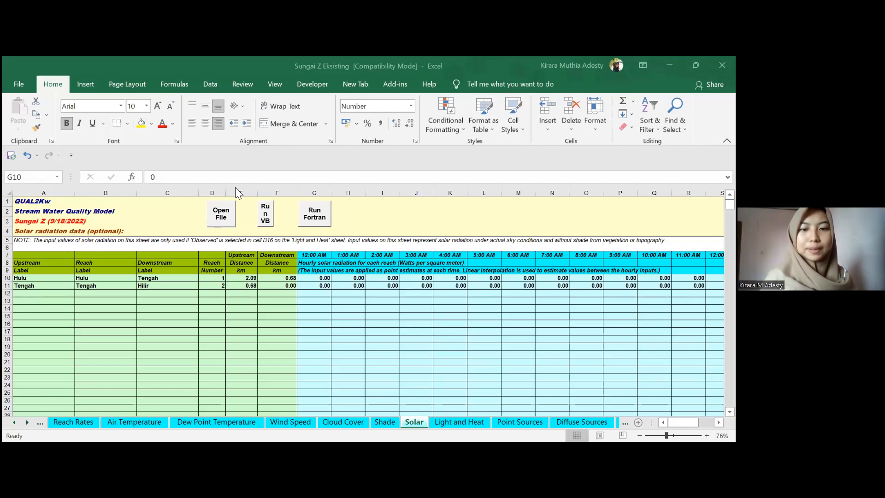
pyautogui.click(451, 372)
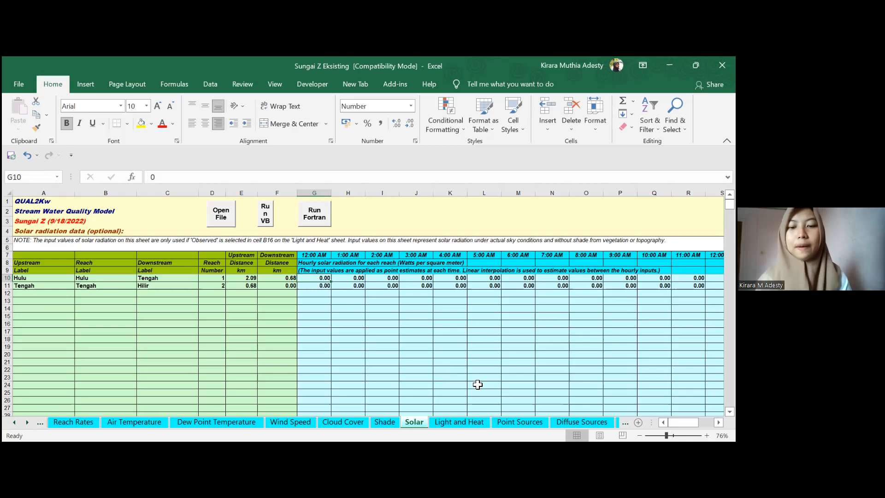
pyautogui.click(511, 420)
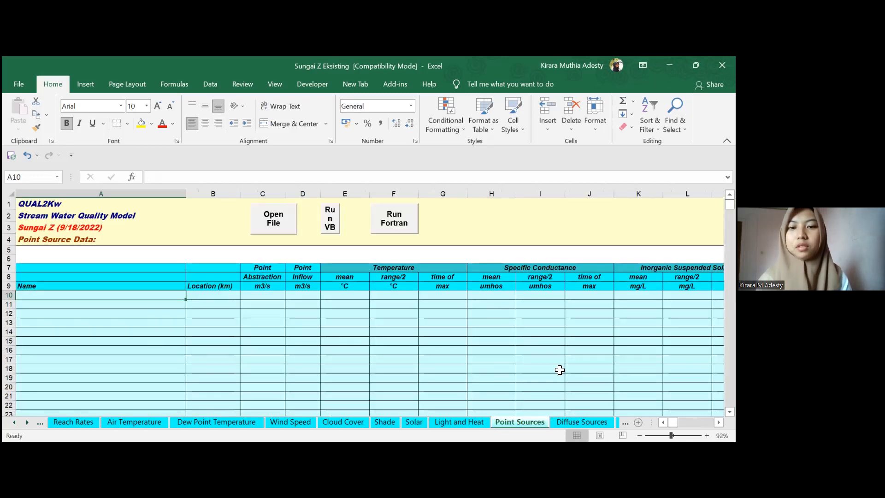
# Enter IPAL Industri PT X as the name of the first point source.
pyautogui.click(179, 306)
pyautogui.press('Up')
pyautogui.press('Up')
pyautogui.press('Up')
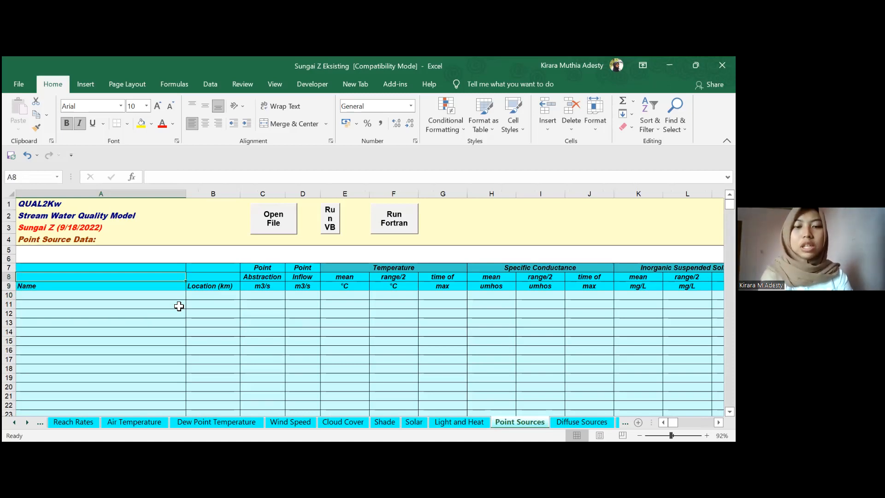
pyautogui.press('Down')
pyautogui.press('Down')
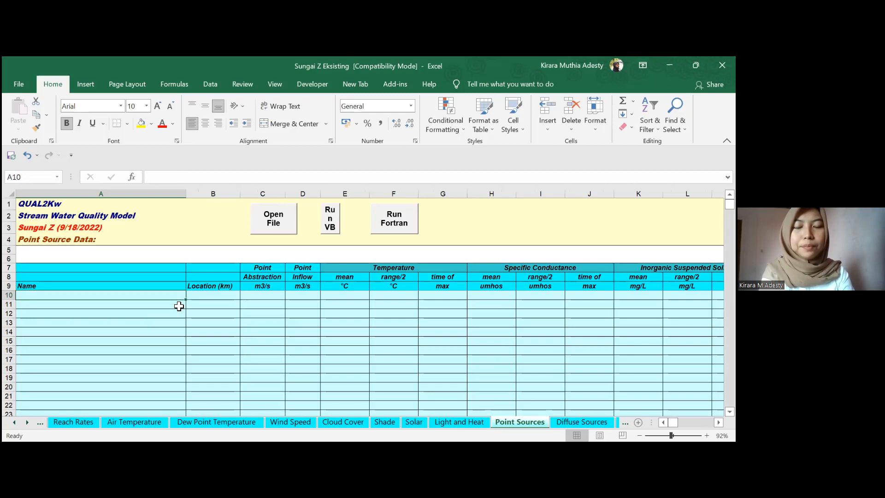
pyautogui.write('I')
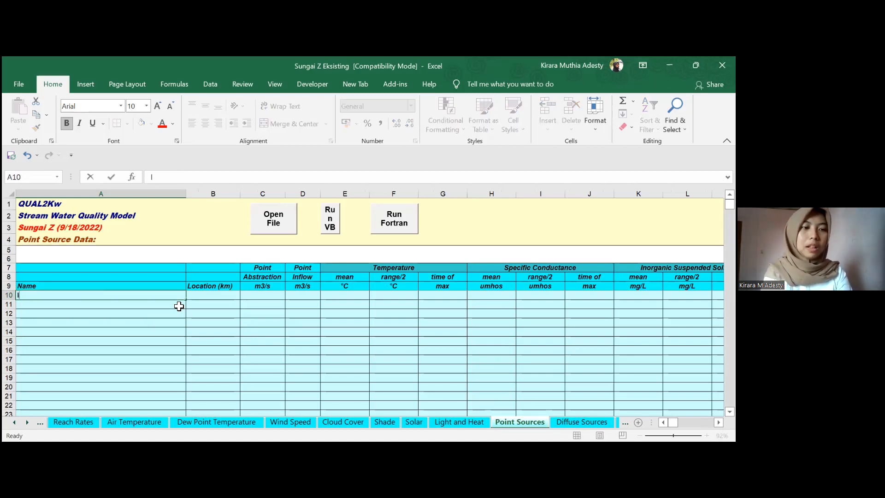
pyautogui.write('PAL Industri PT X')
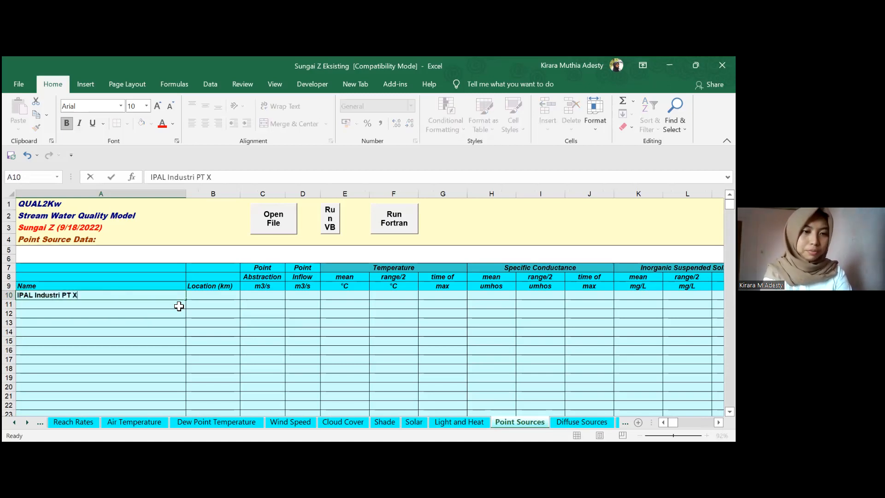
pyautogui.press('Tab')
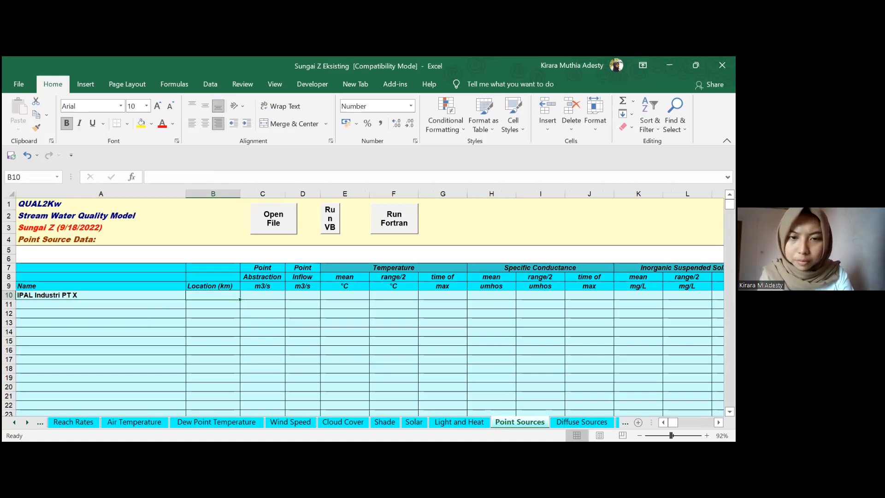
# Set the location of the IPAL Industri PT X point source to 1.01 km.
pyautogui.hotkey('alt', 'Tab')
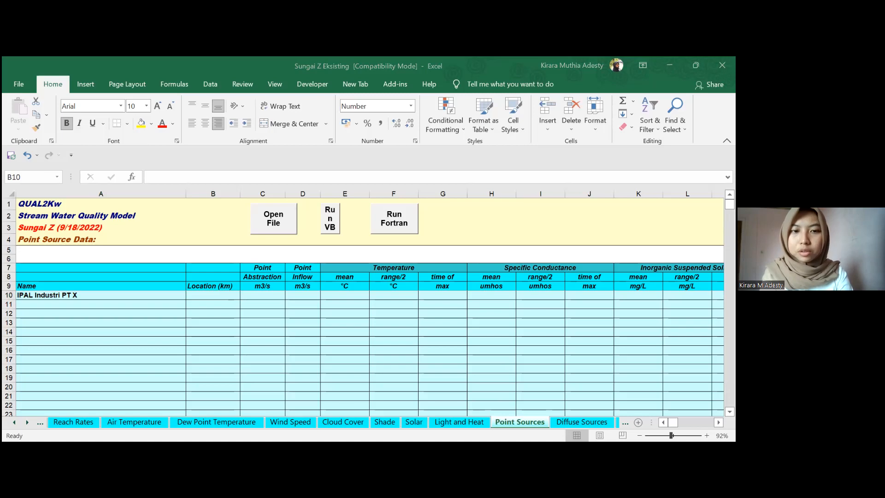
pyautogui.click(233, 299)
pyautogui.write('1.')
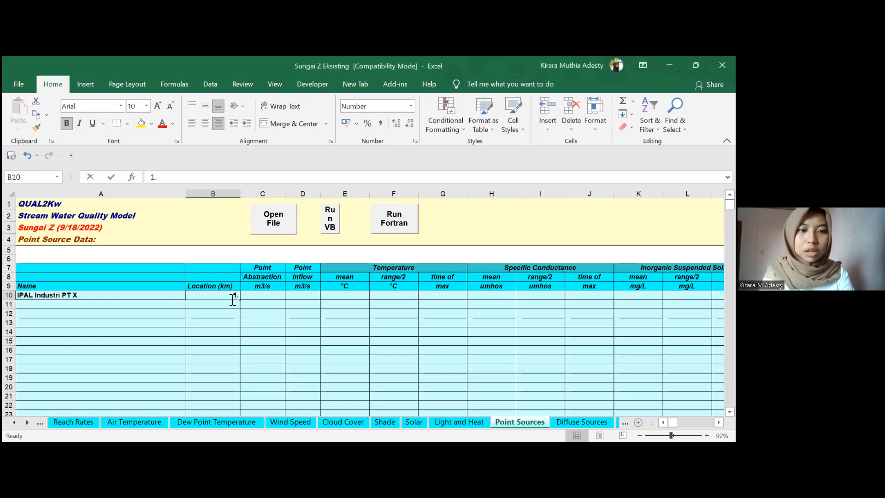
pyautogui.write('01')
pyautogui.press('Tab')
pyautogui.press('Tab')
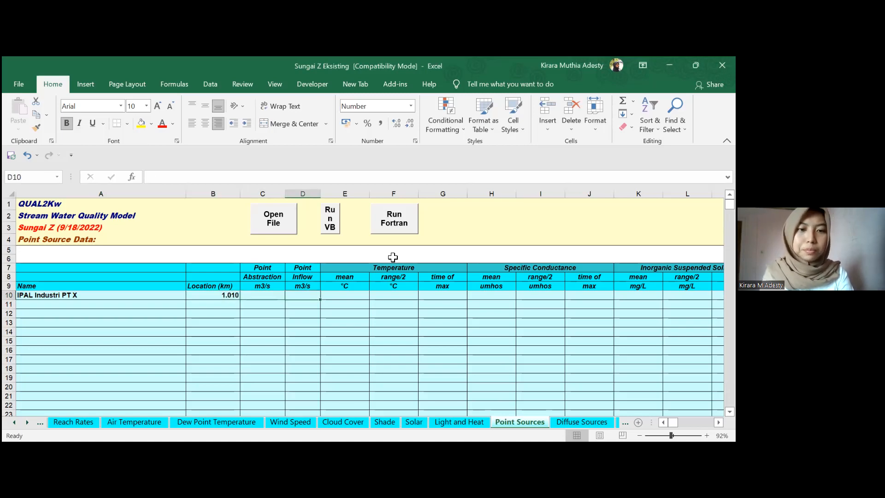
# Examine the Point Abstraction and Point Inflow columns for the IPAL Industri PT X source.
pyautogui.press('Left')
pyautogui.press('Up')
pyautogui.press('Up')
pyautogui.press('Up')
pyautogui.hotkey('shift', 'Down')
pyautogui.hotkey('shift', 'Right')
pyautogui.write('Point\tPoint Abstraction\tInflow')
pyautogui.press('Down')
pyautogui.press('Down')
pyautogui.press('Down')
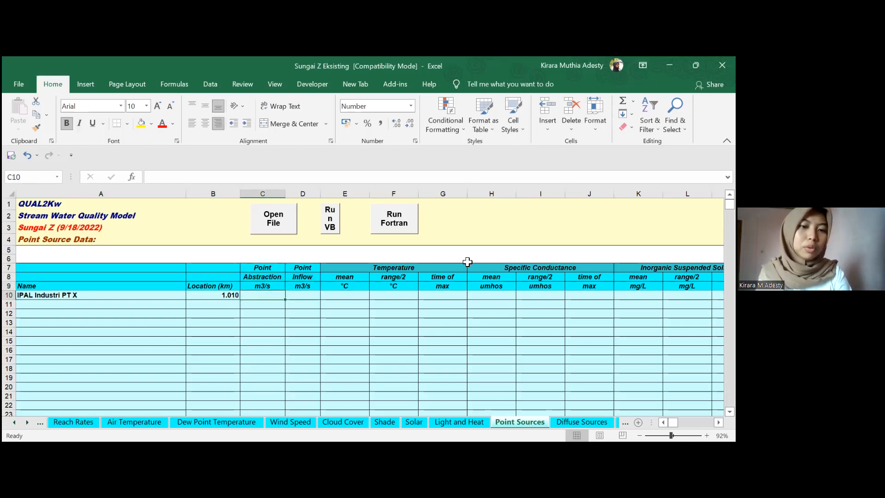
pyautogui.hotkey('shift', 'Right')
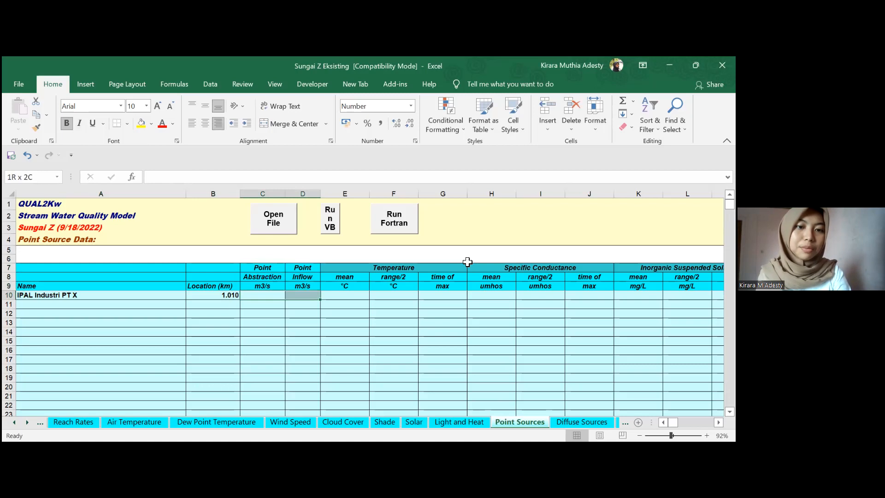
pyautogui.hotkey('shift', 'Left')
pyautogui.hotkey('shift', 'Left')
pyautogui.hotkey('shift', 'Right')
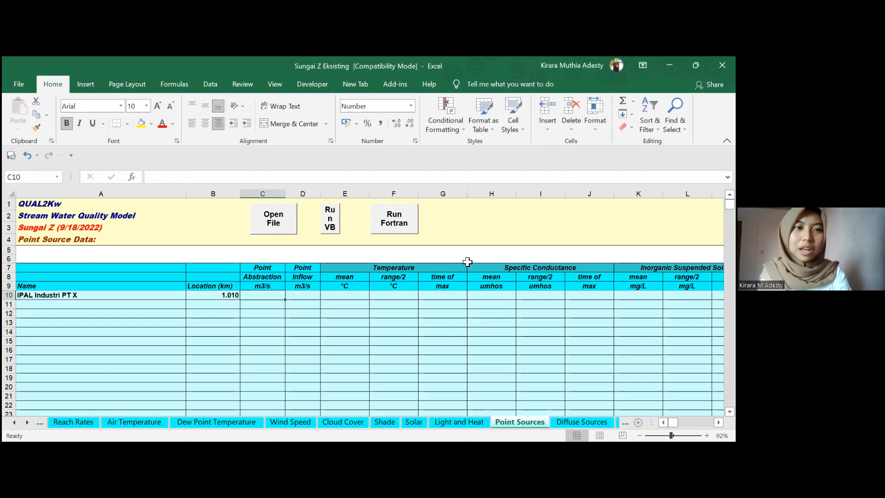
pyautogui.press('Right')
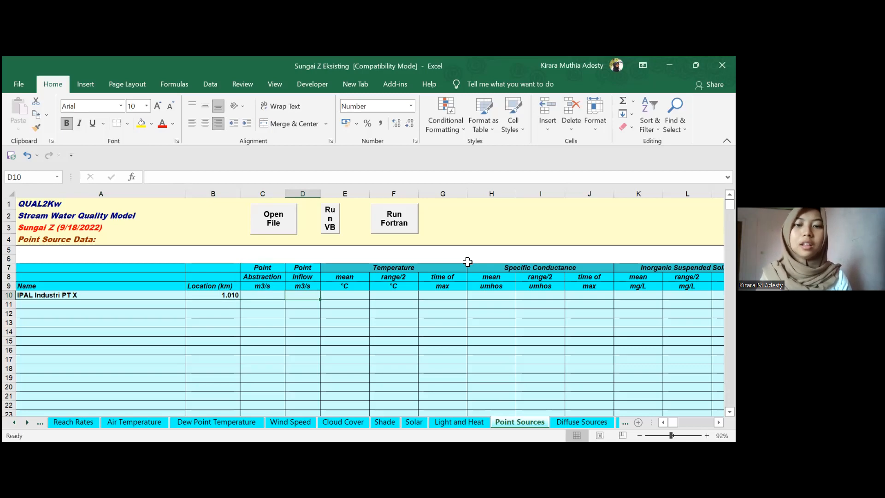
# Review the water quality columns of the first point source, from temperature through alkalinity to mean pH.
pyautogui.press('Right')
pyautogui.press('Right')
pyautogui.press('Right')
pyautogui.press('Right')
pyautogui.press('Right')
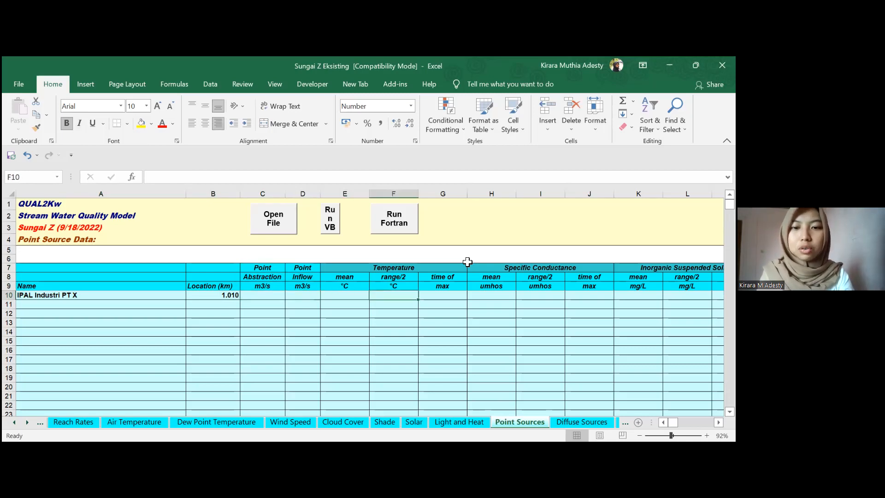
pyautogui.press('Right')
pyautogui.press('Right')
pyautogui.press('Left')
pyautogui.press('Right')
pyautogui.press('Right')
pyautogui.press('Left')
pyautogui.press('Right')
pyautogui.press('Right')
pyautogui.press('Right')
pyautogui.press('Right')
pyautogui.press('Right')
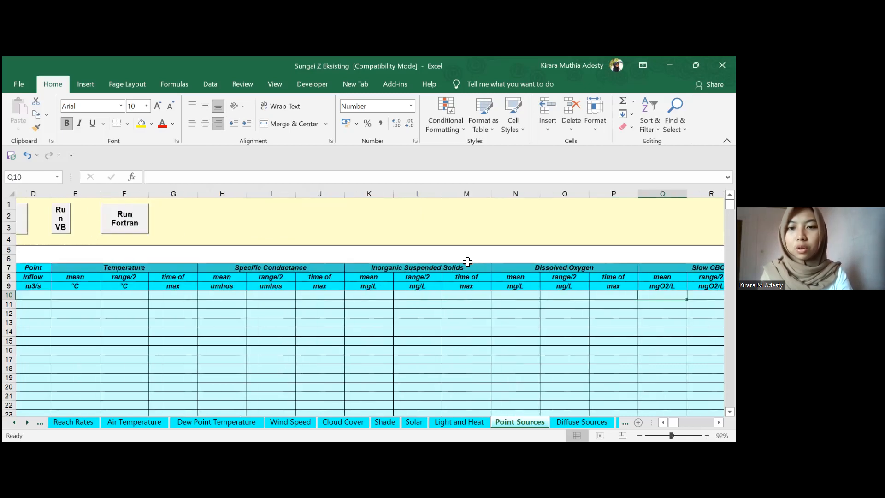
pyautogui.press('Right')
pyautogui.press('Right')
pyautogui.press('Right')
pyautogui.press('Right')
pyautogui.press('Right')
pyautogui.press('Right')
pyautogui.press('Right')
pyautogui.press('Right')
pyautogui.press('Right')
pyautogui.press('Right')
pyautogui.press('Right')
pyautogui.press('Right')
pyautogui.press('Right')
pyautogui.press('Right')
pyautogui.press('Right')
pyautogui.press('Right')
pyautogui.press('Right')
pyautogui.press('Right')
pyautogui.press('Right')
pyautogui.press('Right')
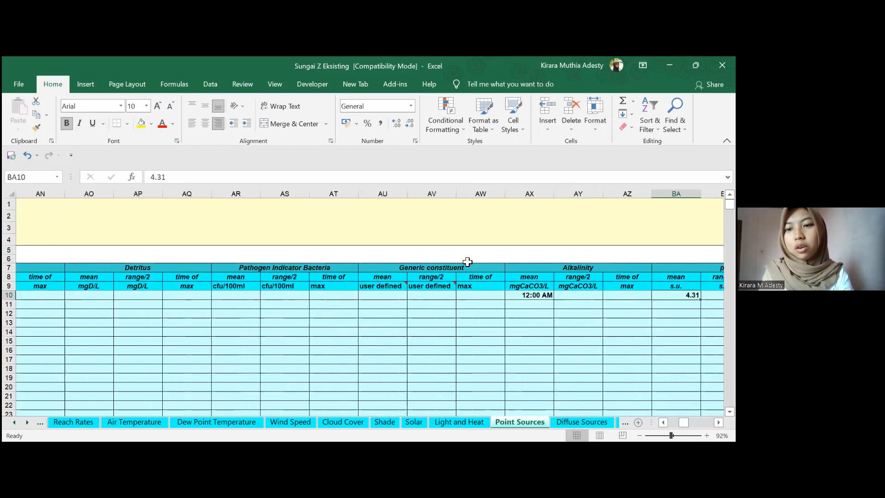
# Open the Diffuse Sources sheet and examine the Hutan source's name and its upstream and downstream locations.
pyautogui.click(571, 423)
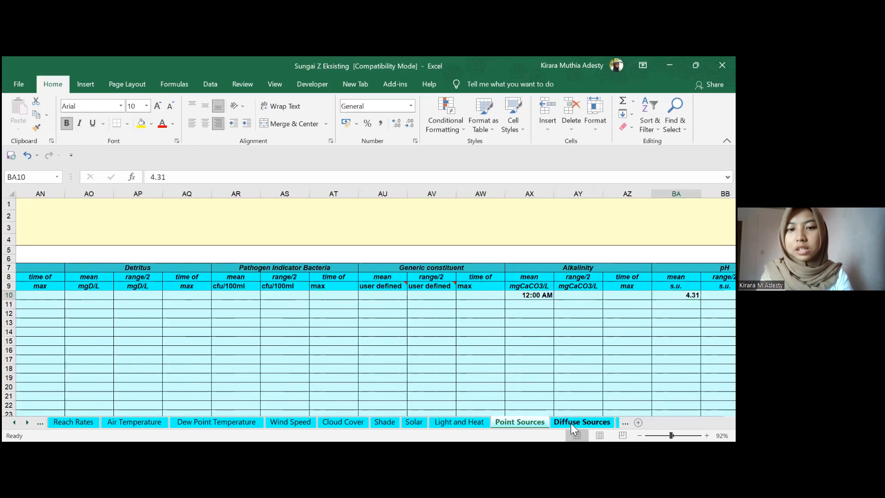
pyautogui.click(166, 306)
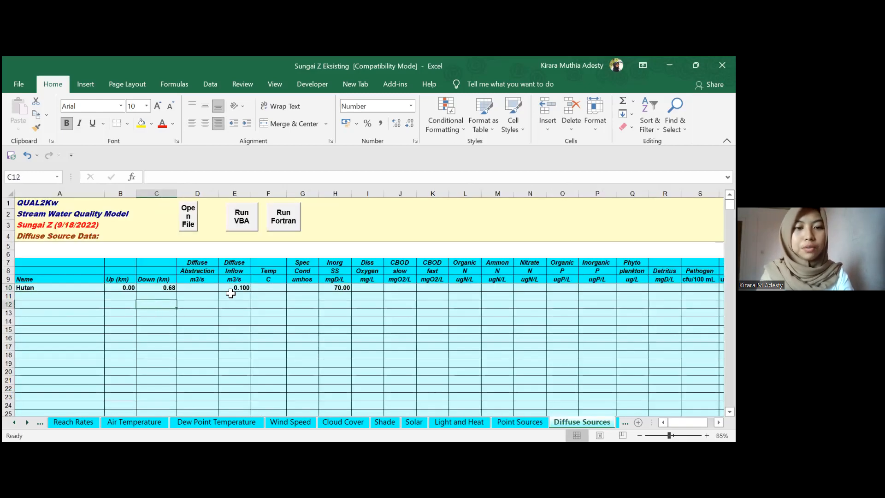
pyautogui.click(87, 286)
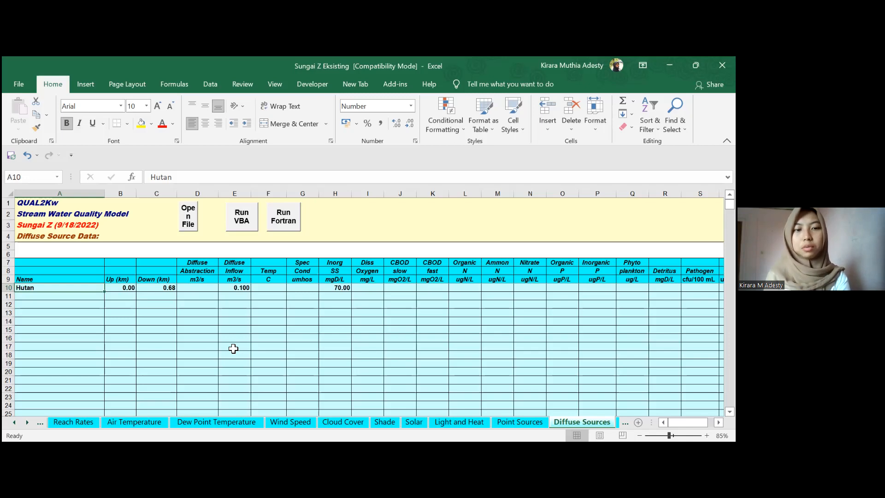
pyautogui.press('Right')
pyautogui.press('Right')
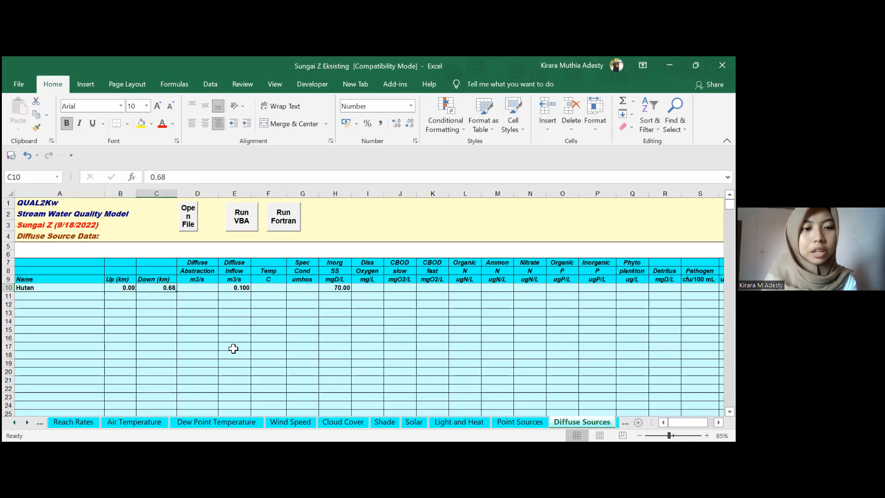
pyautogui.press('Left')
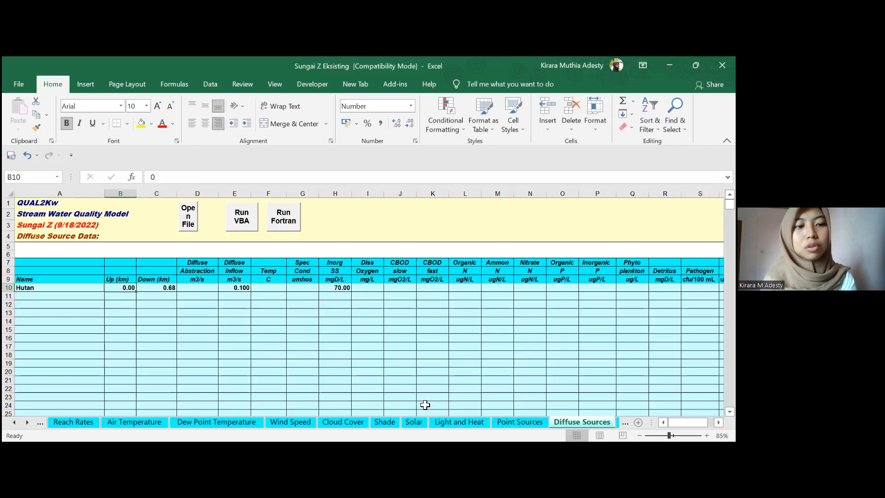
pyautogui.press('Right')
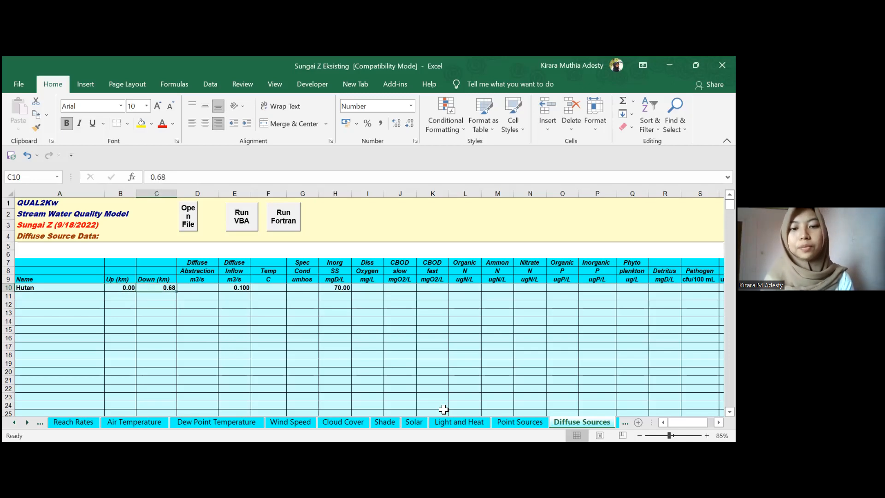
# Review the Hutan source's abstraction, inflow and water quality columns through to the generic constituent.
pyautogui.press('Right')
pyautogui.press('Right')
pyautogui.press('Right')
pyautogui.press('Right')
pyautogui.press('Right')
pyautogui.press('Right')
pyautogui.press('Right')
pyautogui.press('Right')
pyautogui.press('Right')
pyautogui.press('Right')
pyautogui.press('Right')
pyautogui.press('Right')
pyautogui.press('Right')
pyautogui.press('Right')
pyautogui.press('Right')
pyautogui.press('Right')
pyautogui.press('Right')
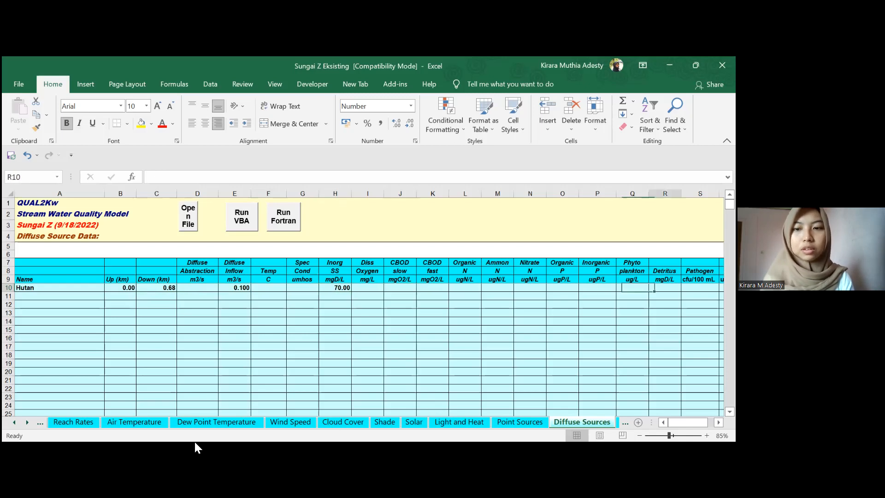
# Open the Rates sheet and review the global rate parameters from stoichiometry down to the user-defined auto-calibration parameters.
pyautogui.click(26, 421)
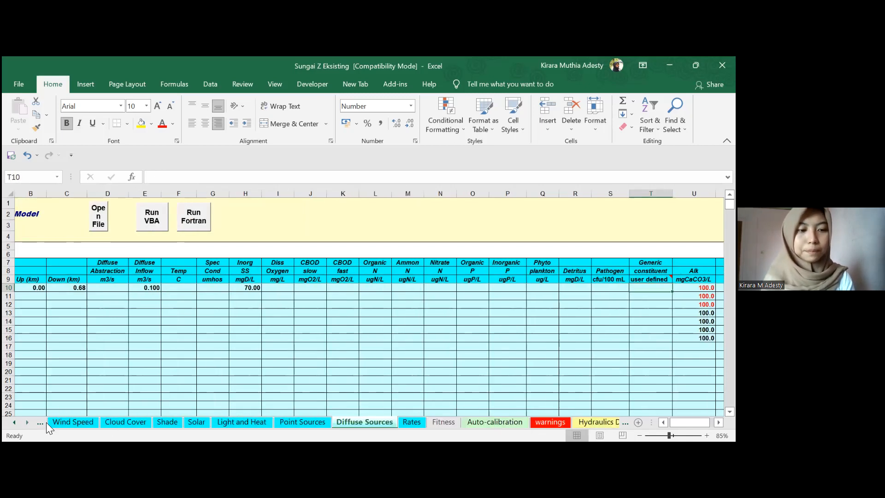
pyautogui.click(414, 419)
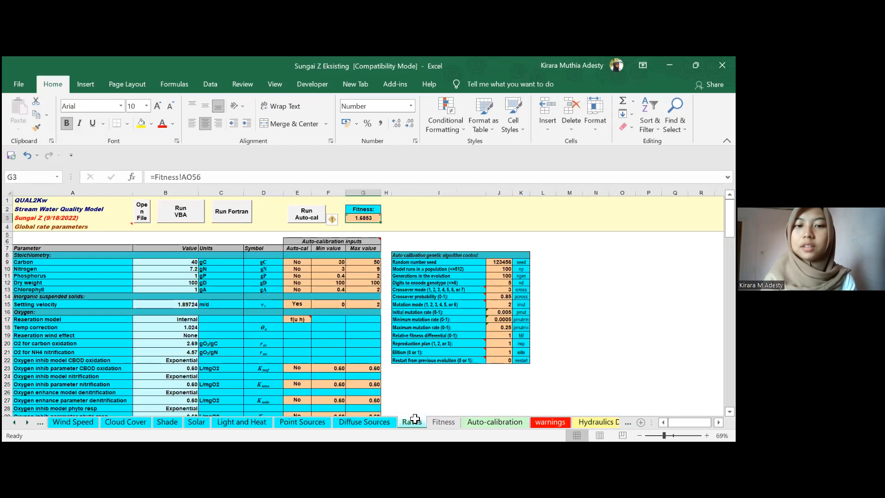
pyautogui.click(567, 329)
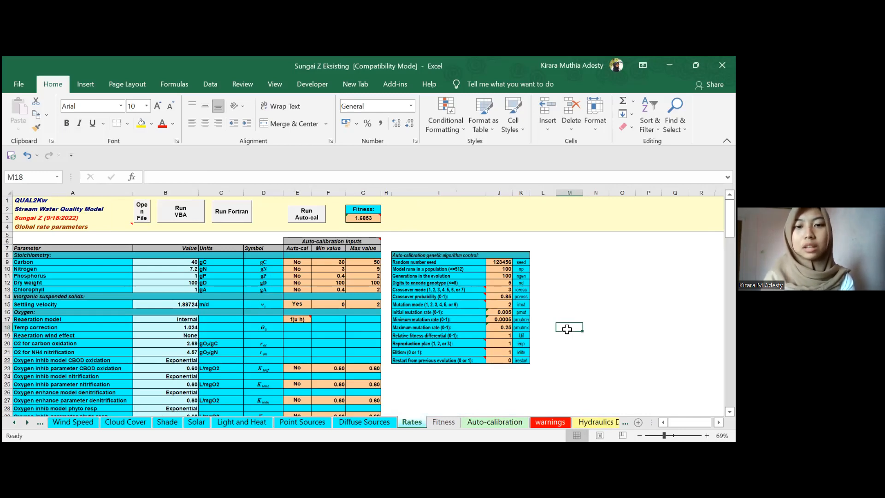
pyautogui.scroll(-11, 567, 328)
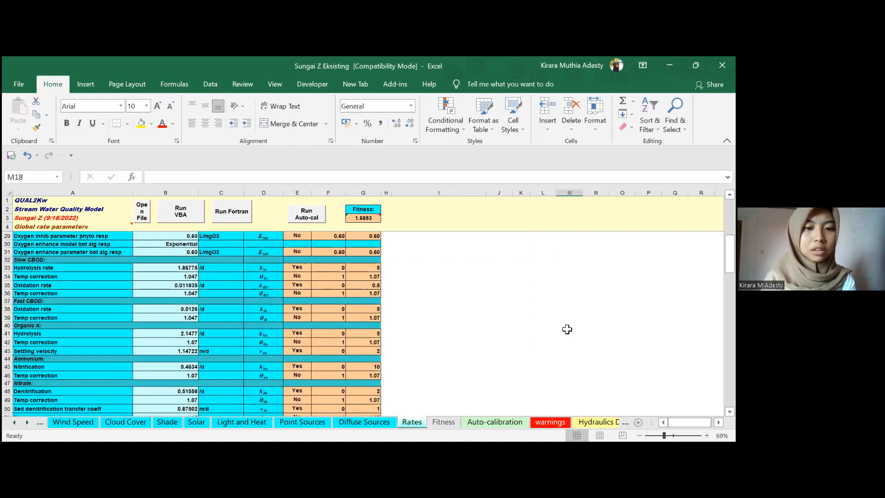
pyautogui.scroll(-9, 567, 328)
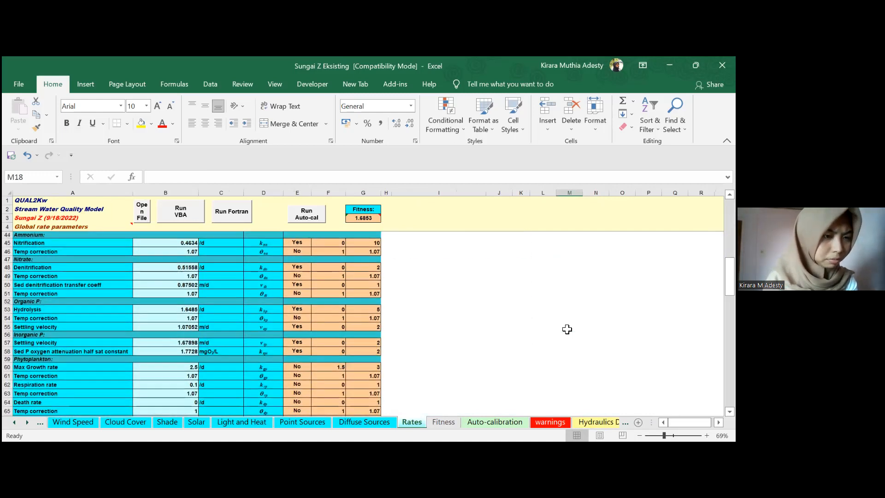
pyautogui.scroll(-13, 567, 328)
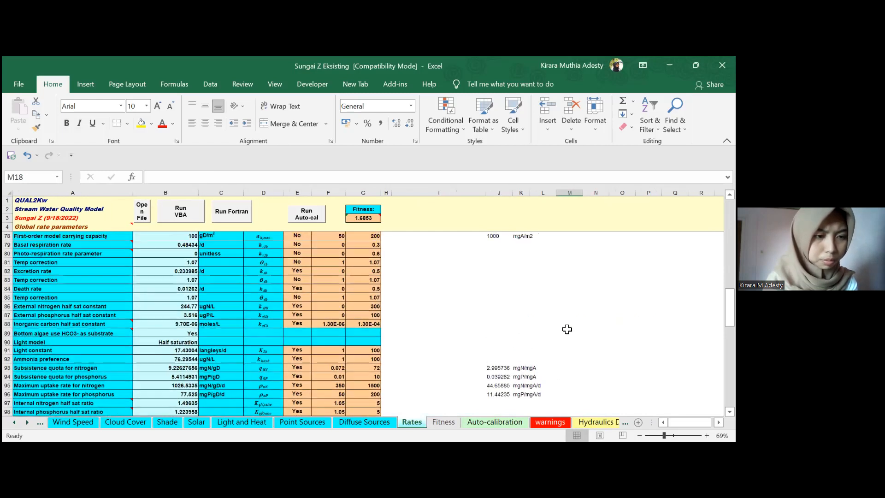
pyautogui.scroll(-7, 567, 328)
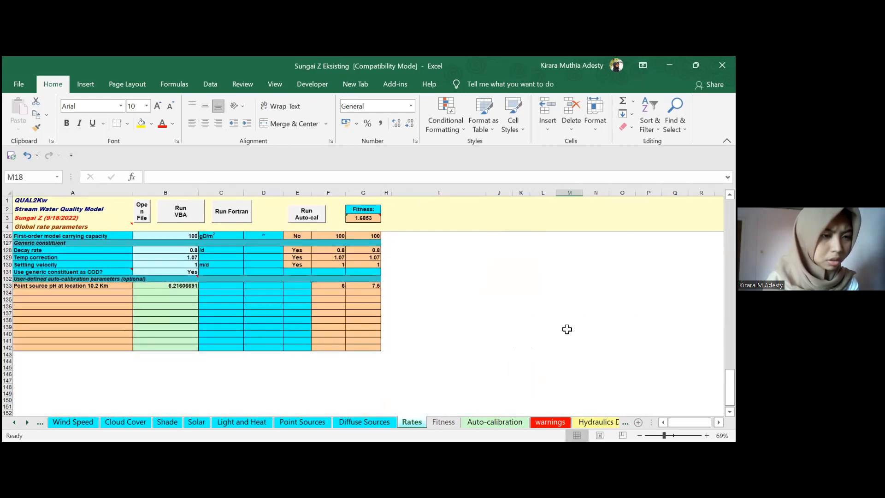
pyautogui.scroll(1, 507, 322)
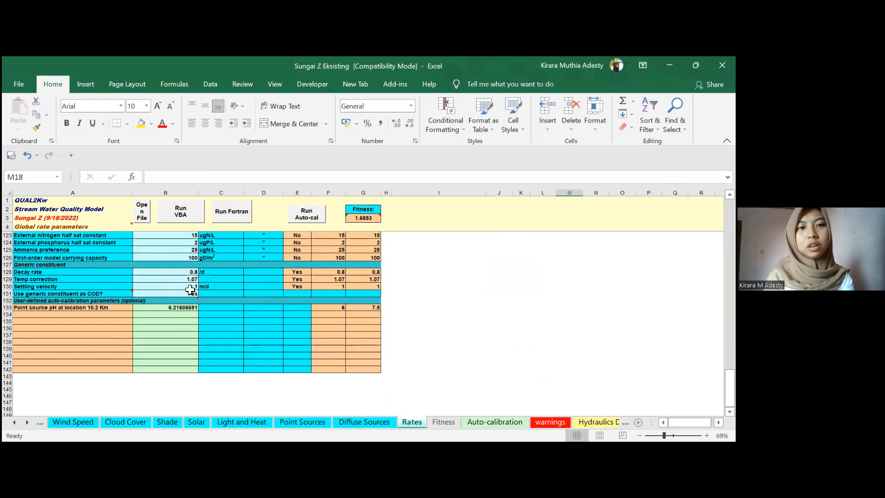
# Read the note on using the generic constituent as COD and set that option to No.
pyautogui.moveTo(127, 294)
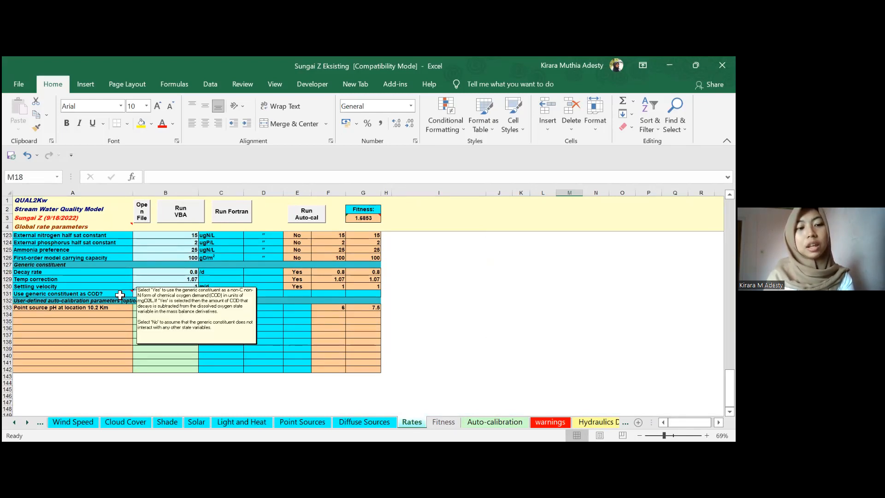
pyautogui.click(120, 295)
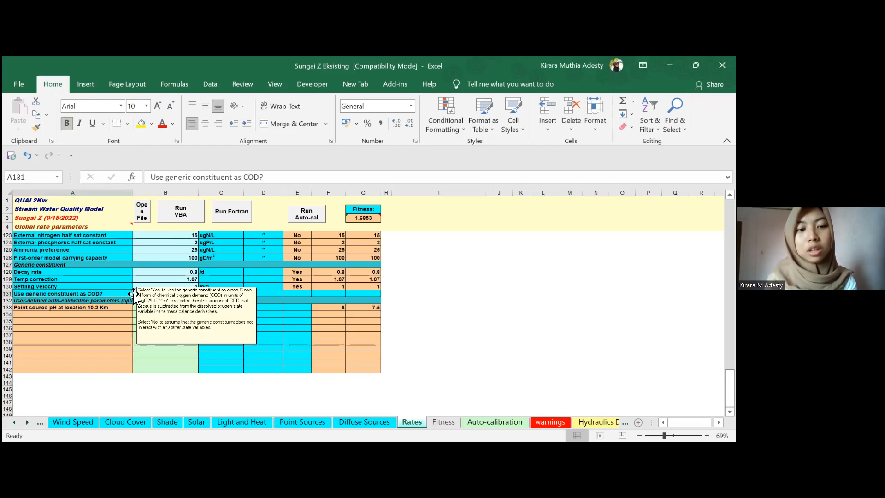
pyautogui.click(319, 300)
pyautogui.click(196, 296)
pyautogui.click(202, 294)
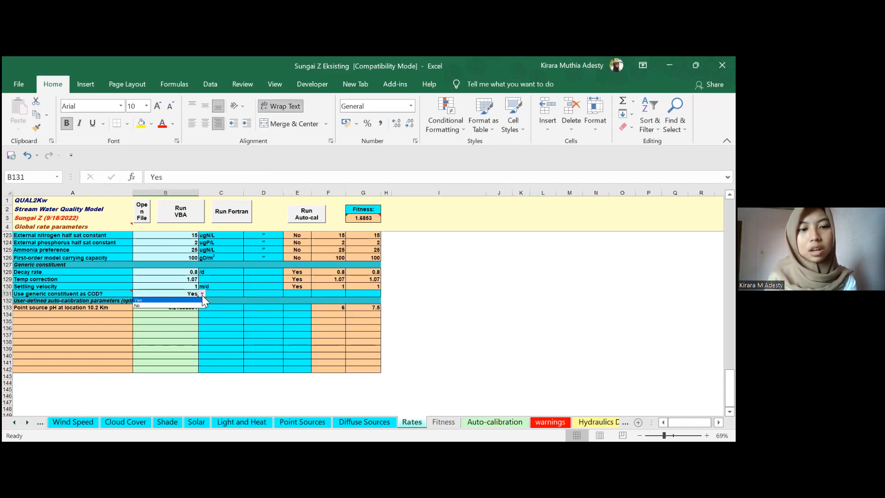
pyautogui.click(148, 306)
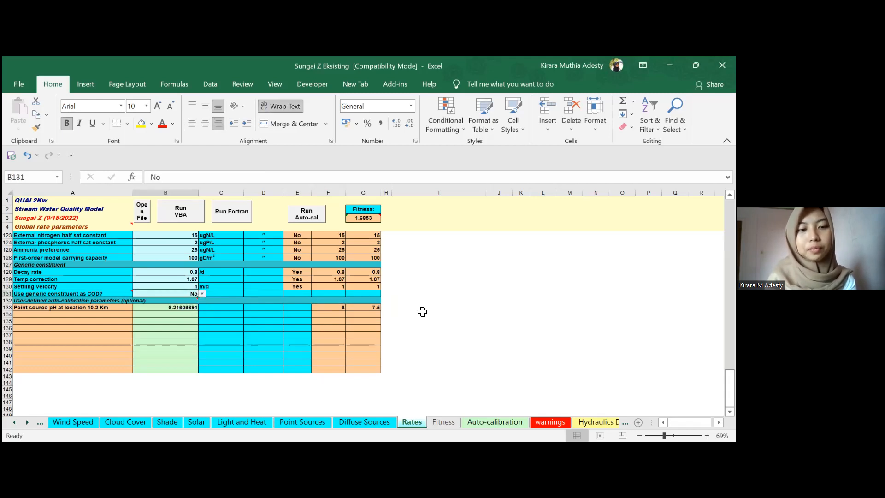
pyautogui.click(423, 309)
# Examine the Fitness cell G3 at the start of the Rates sheet, including its formula and explanatory note.
pyautogui.scroll(20, 422, 312)
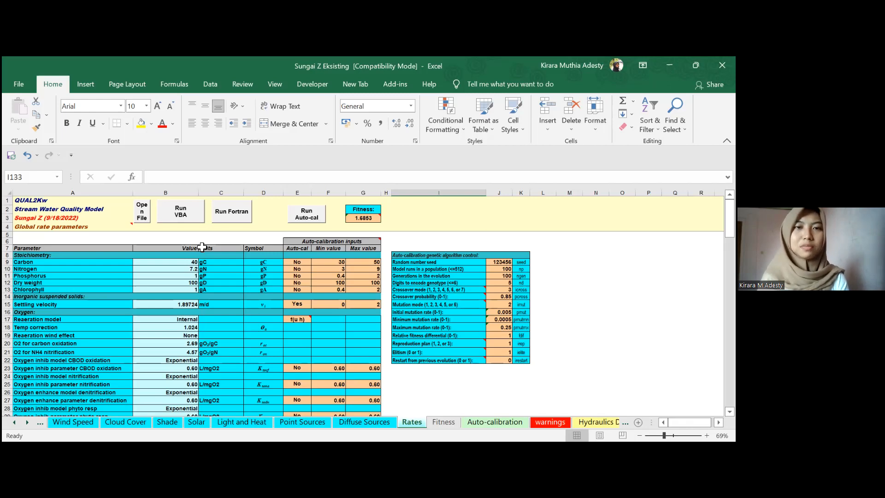
pyautogui.click(371, 220)
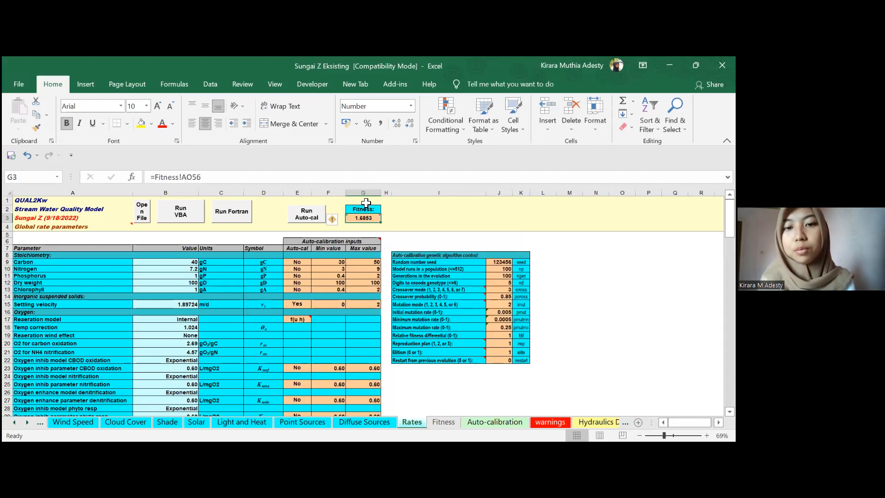
pyautogui.click(368, 209)
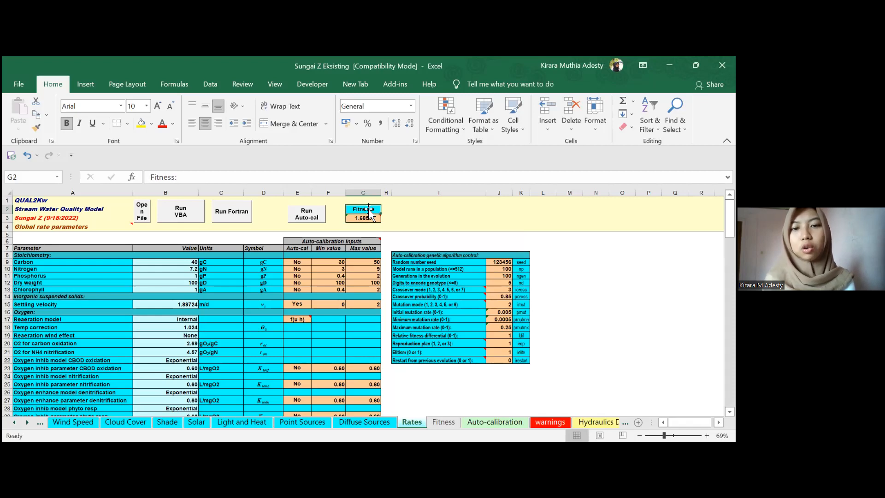
pyautogui.click(369, 217)
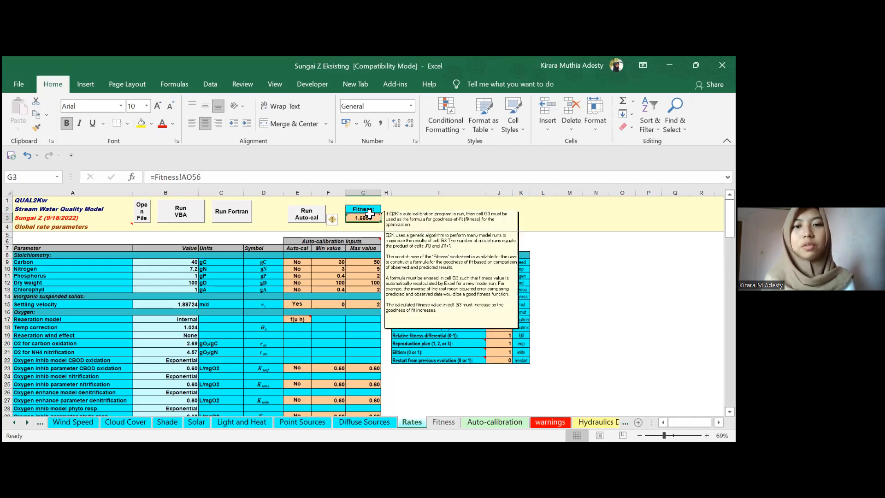
pyautogui.click(595, 276)
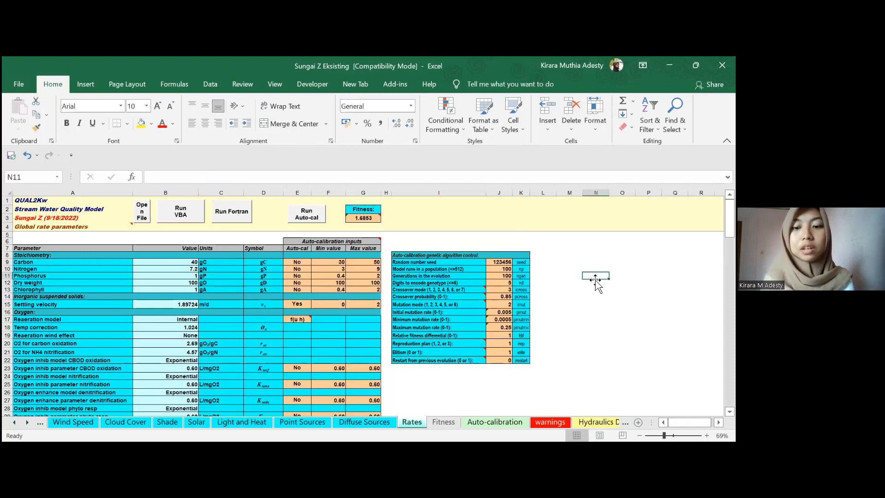
# Open the Fitness sheet and examine the RMSE, RMSCV and weighting factor rows below the data.
pyautogui.click(450, 421)
pyautogui.scroll(7, 306, 349)
pyautogui.scroll(-13, 305, 348)
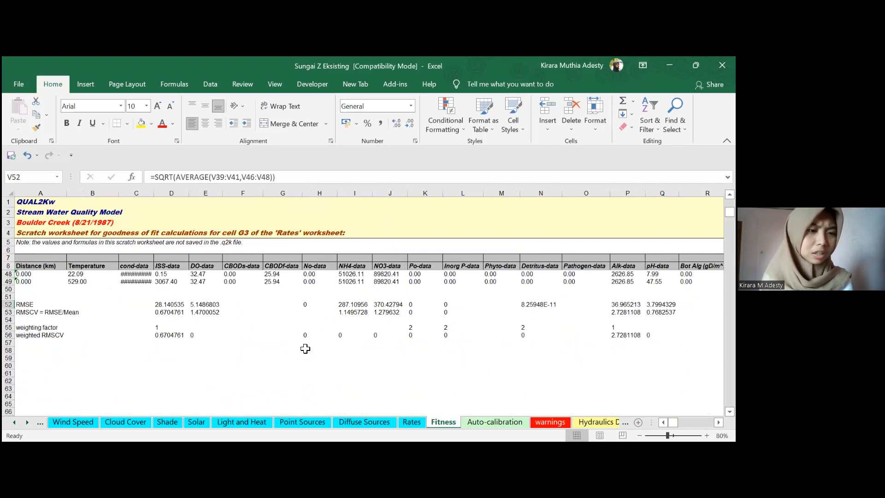
# Examine the RMSCV row on the Fitness sheet, including the DO formula in E53.
pyautogui.moveTo(103, 312); pyautogui.dragTo(212, 312)
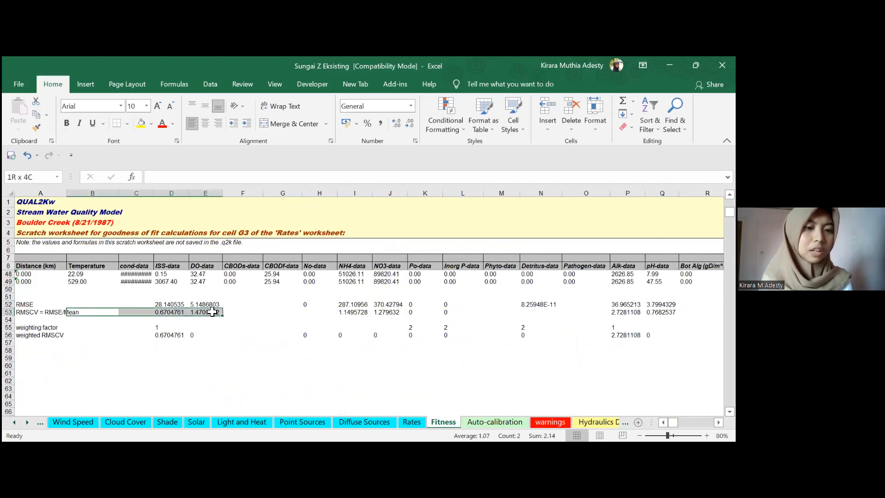
pyautogui.click(253, 312)
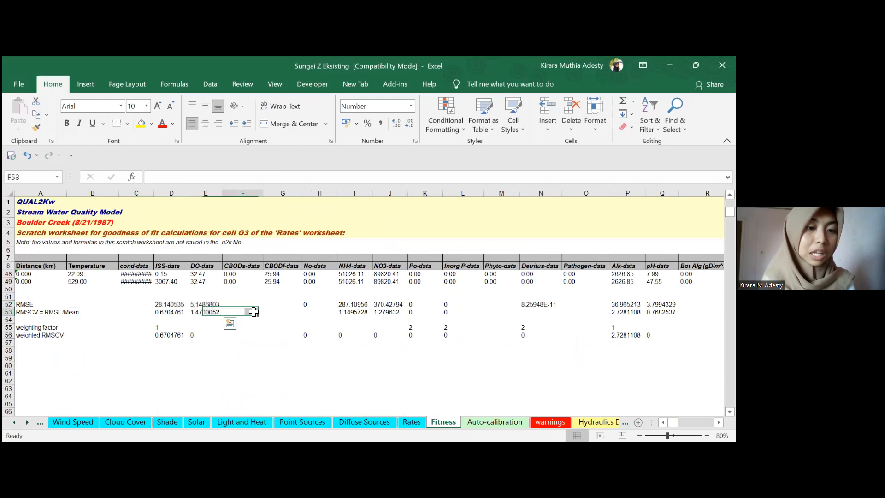
pyautogui.click(218, 313)
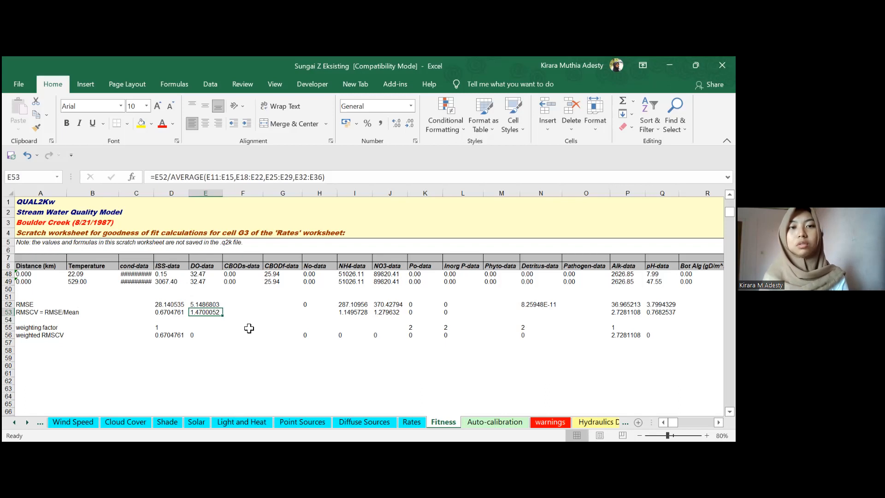
# Look through the Auto-calibration and warnings sheets, and review the distance and flow columns on the Hydraulics Data sheet.
pyautogui.click(487, 421)
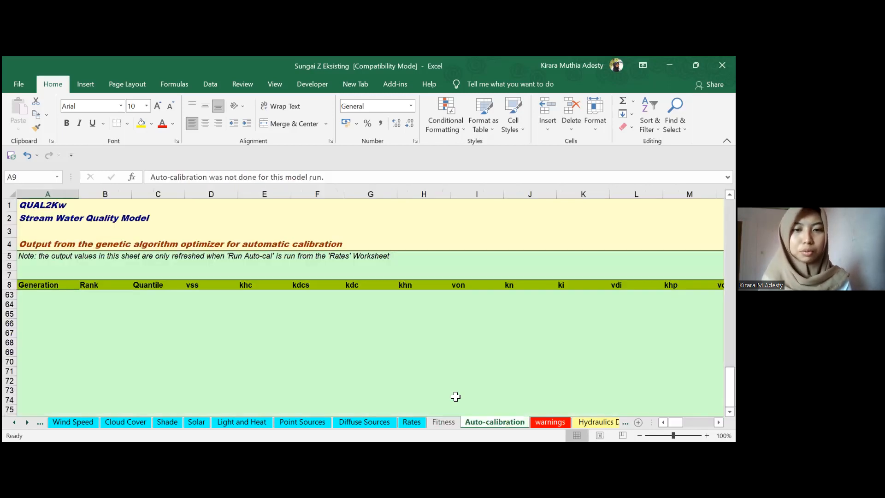
pyautogui.click(551, 421)
pyautogui.click(583, 420)
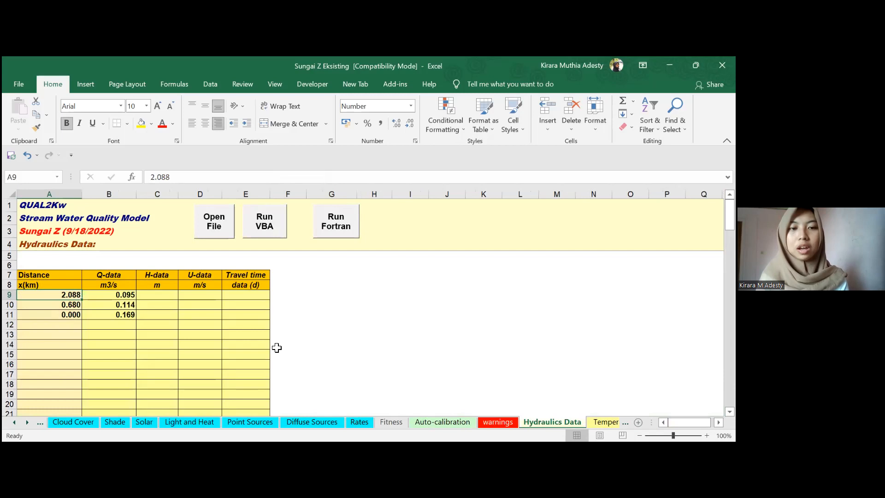
pyautogui.moveTo(42, 279); pyautogui.dragTo(243, 285)
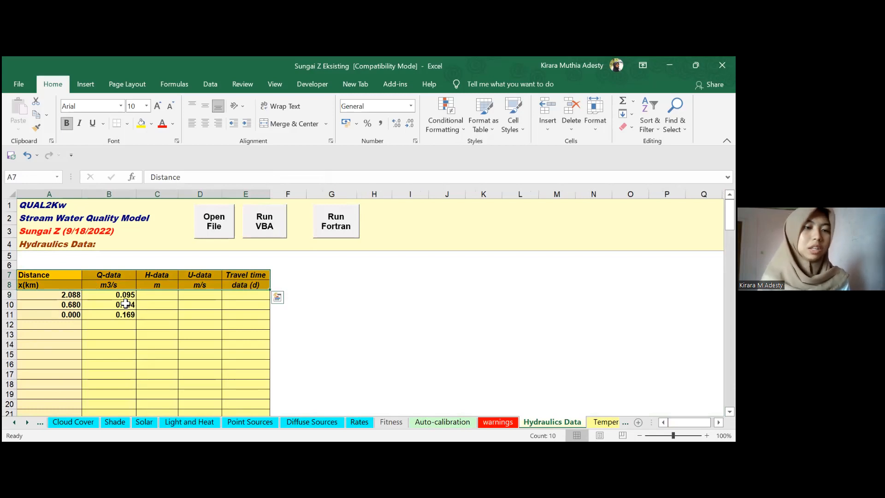
pyautogui.moveTo(57, 295); pyautogui.dragTo(59, 320)
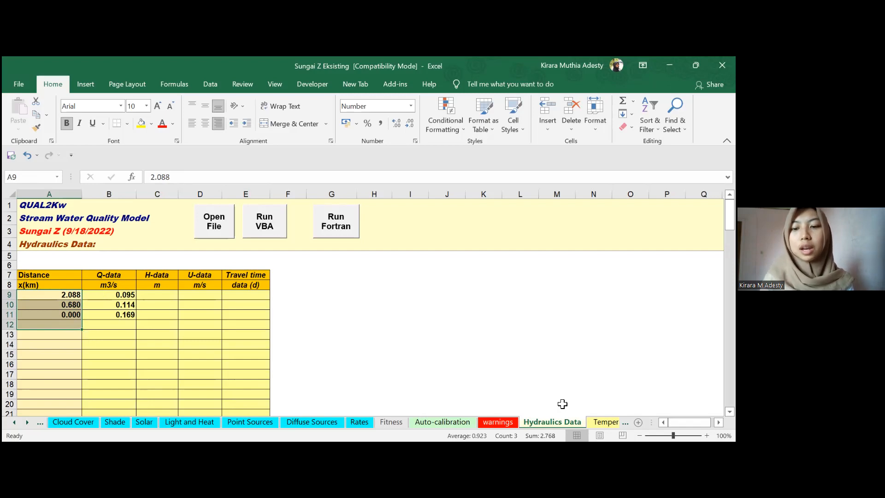
pyautogui.click(605, 422)
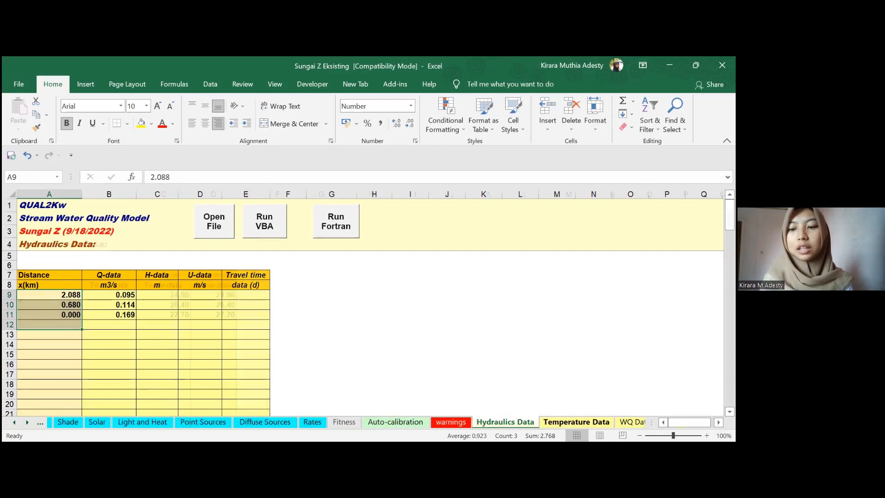
pyautogui.click(508, 422)
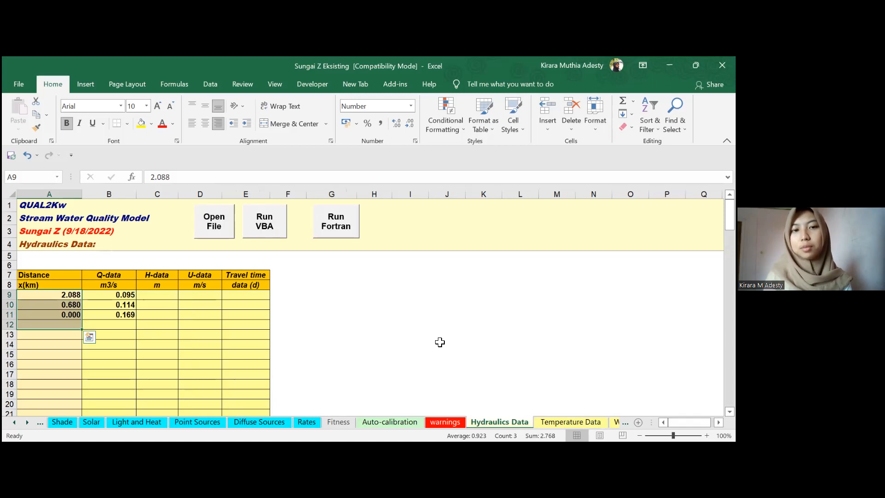
# Review the mean, minimum and maximum temperatures by distance on the Temperature Data sheet.
pyautogui.click(558, 423)
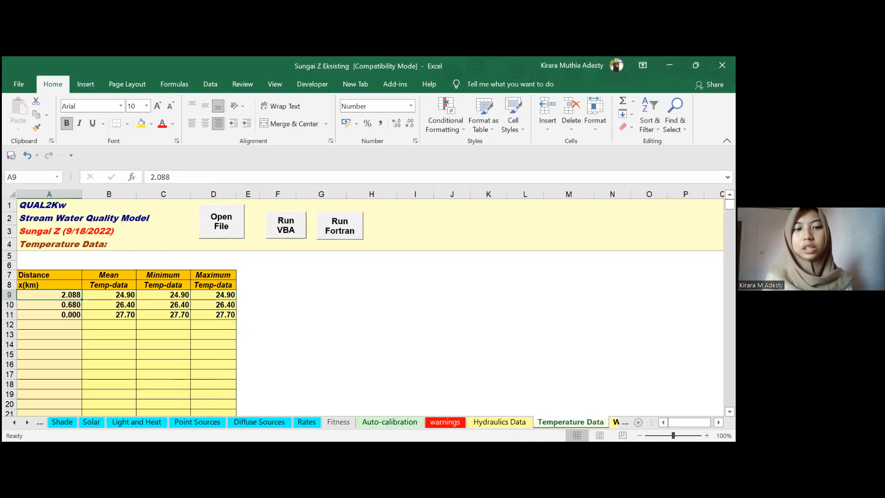
pyautogui.click(615, 422)
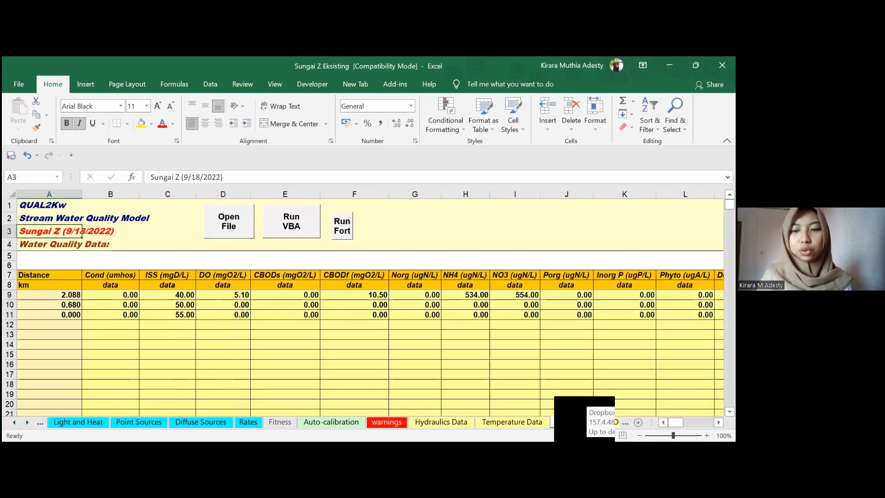
pyautogui.click(511, 422)
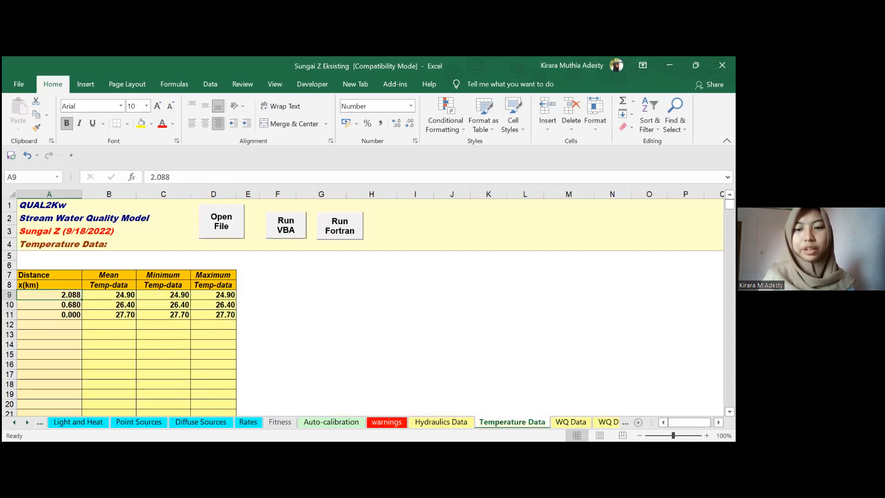
# Review the WQ Data sheet, checking the ISS formula in C11 and the distances in A9:A11.
pyautogui.click(571, 422)
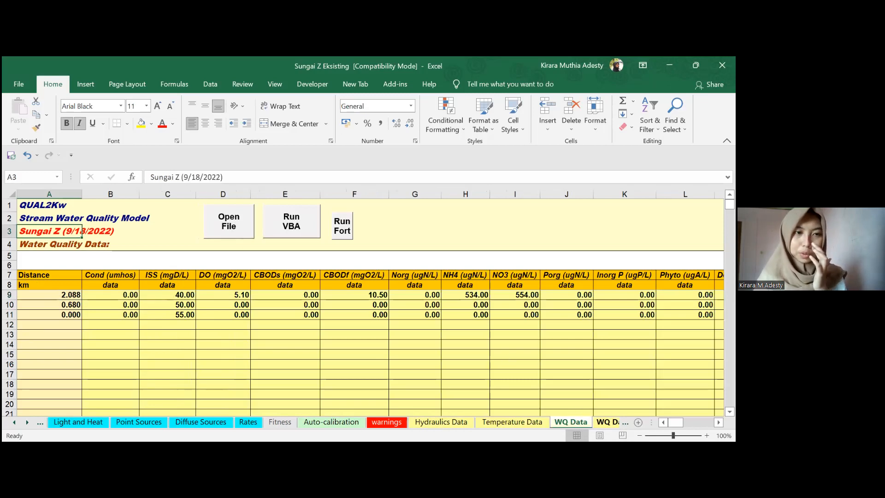
pyautogui.click(181, 316)
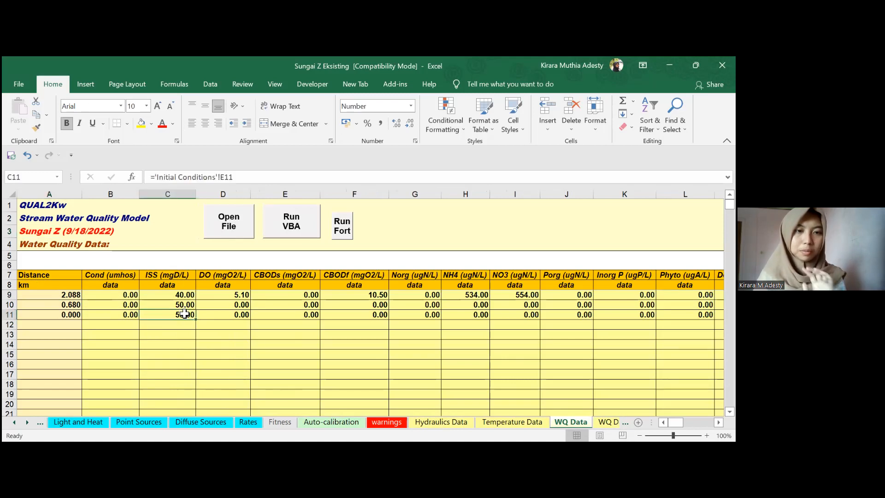
pyautogui.moveTo(131, 295); pyautogui.dragTo(205, 304)
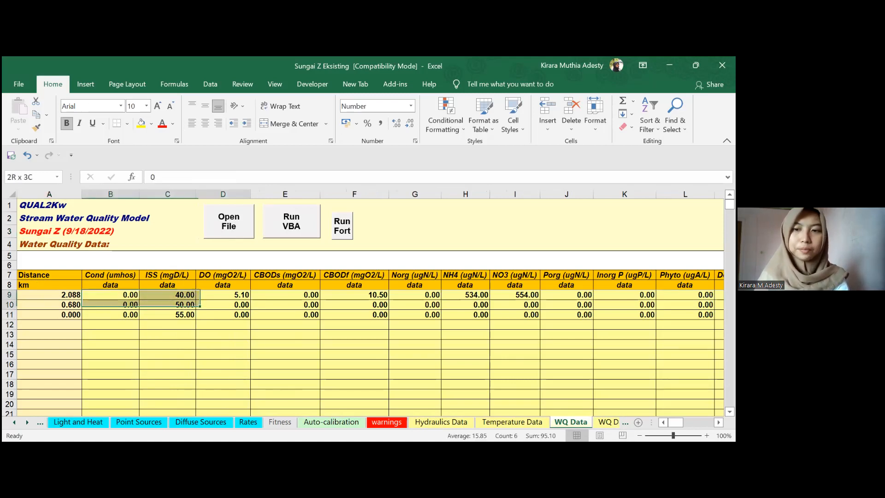
pyautogui.moveTo(71, 296); pyautogui.dragTo(69, 316)
pyautogui.scroll(-5, 77, 339)
pyautogui.scroll(5, 77, 339)
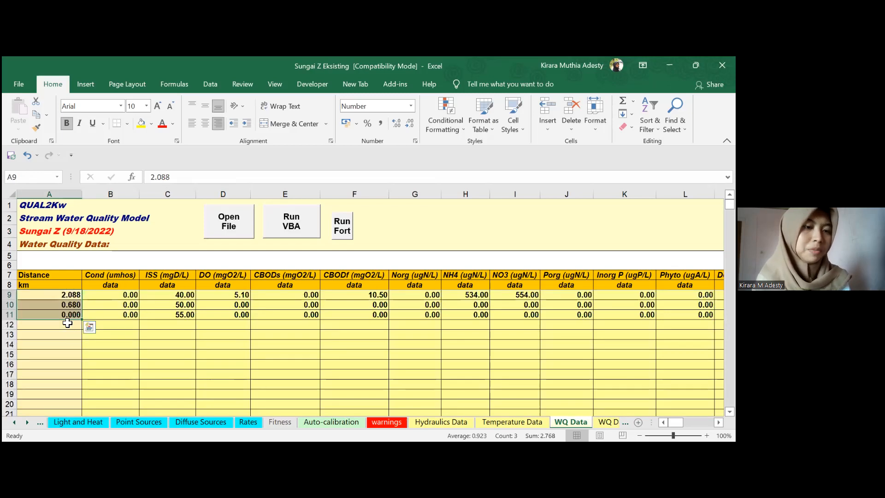
pyautogui.moveTo(74, 296); pyautogui.dragTo(73, 315)
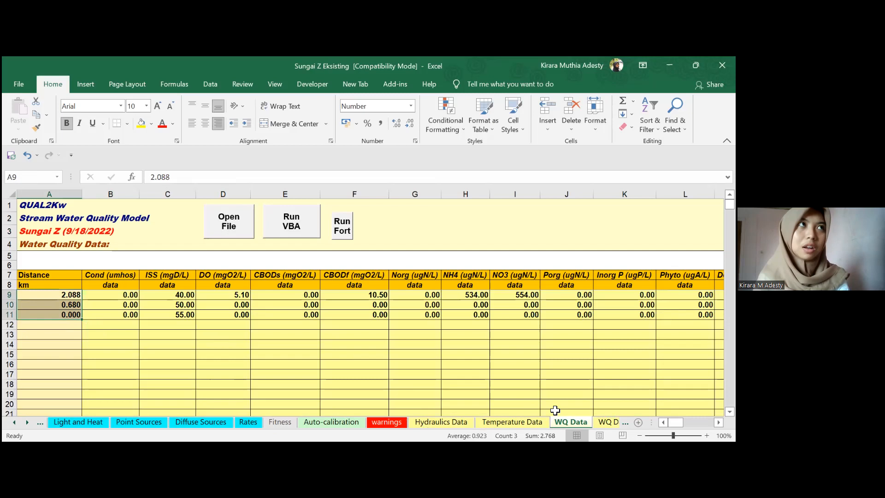
# Look through the WQ Data Min and WQ Data Max sheets, and recheck the Temperature Data sheet.
pyautogui.click(590, 423)
pyautogui.click(597, 423)
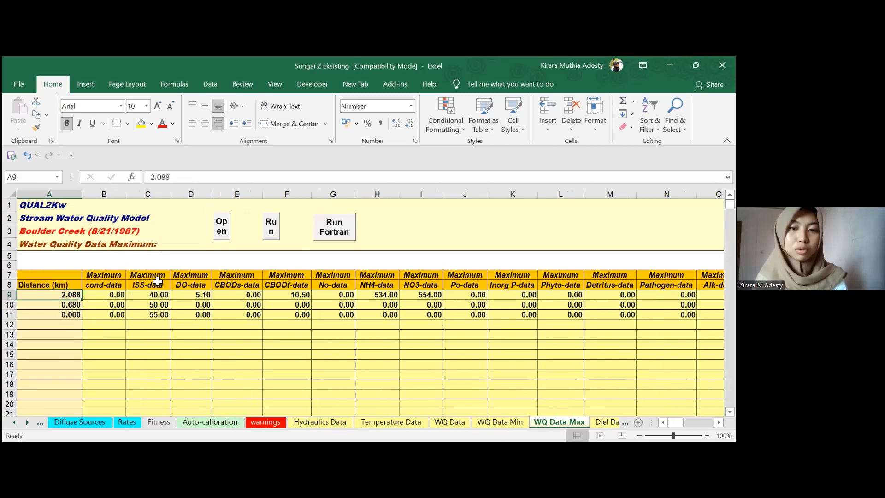
pyautogui.click(504, 423)
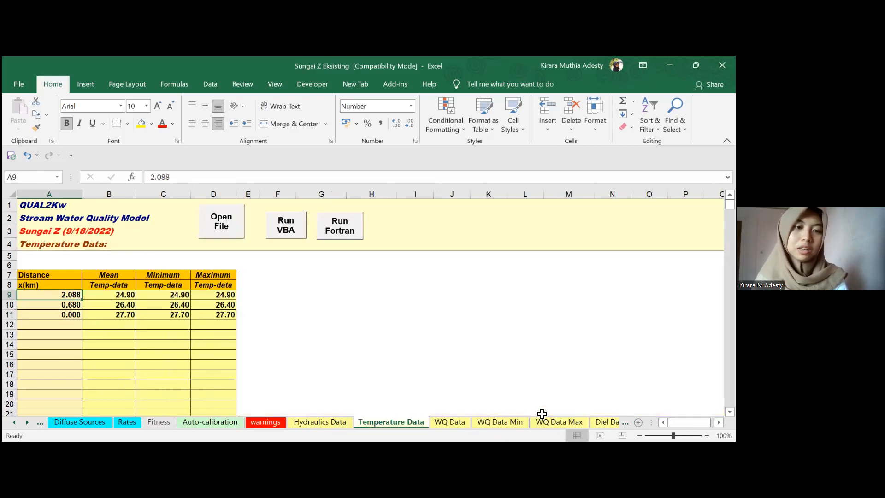
pyautogui.click(559, 422)
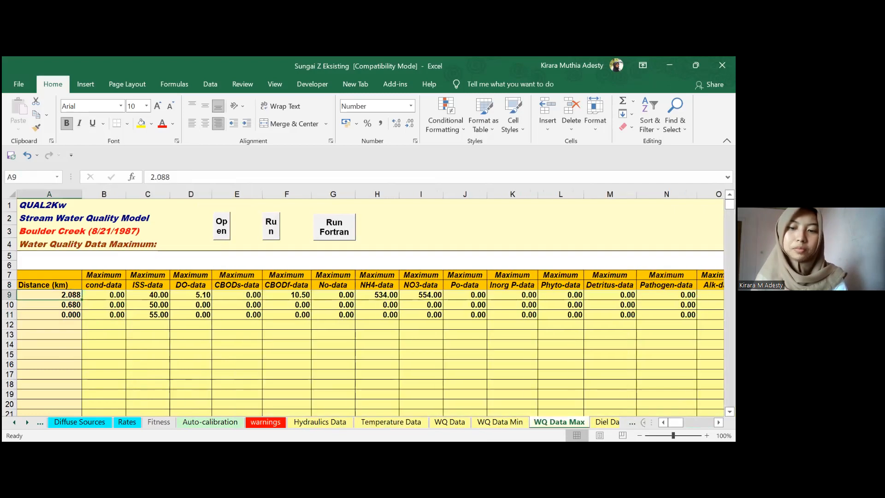
# Open the Diel Data sheet and read the note on the reach number in cell C6.
pyautogui.click(611, 422)
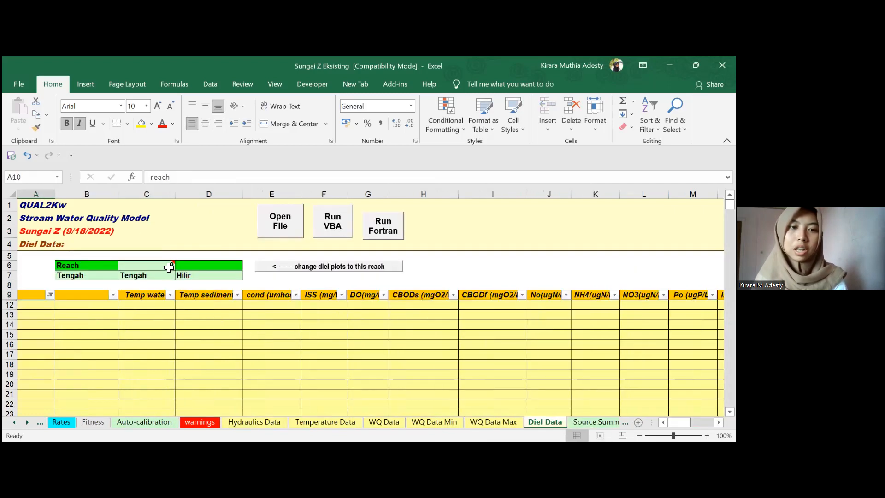
pyautogui.moveTo(169, 266)
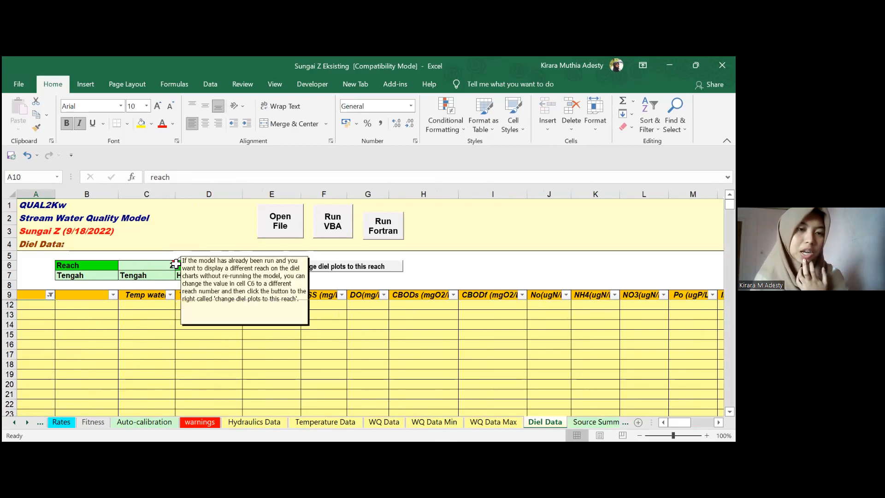
pyautogui.click(171, 265)
pyautogui.click(170, 356)
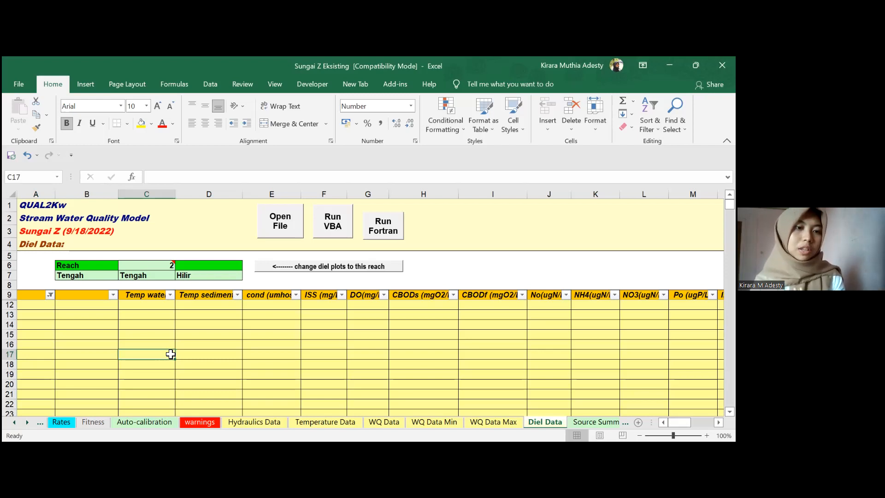
# Try reach number 1 in cell C6 of the Diel Data sheet, and restore it to 2.
pyautogui.click(172, 266)
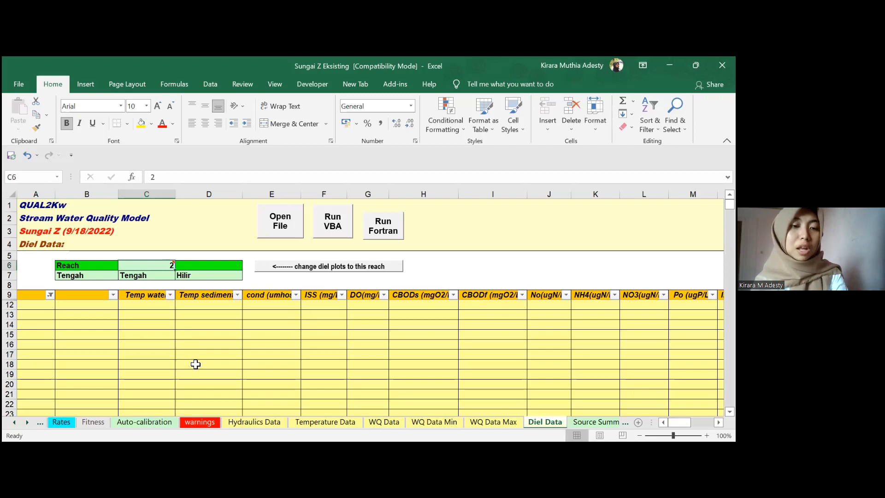
pyautogui.write('1')
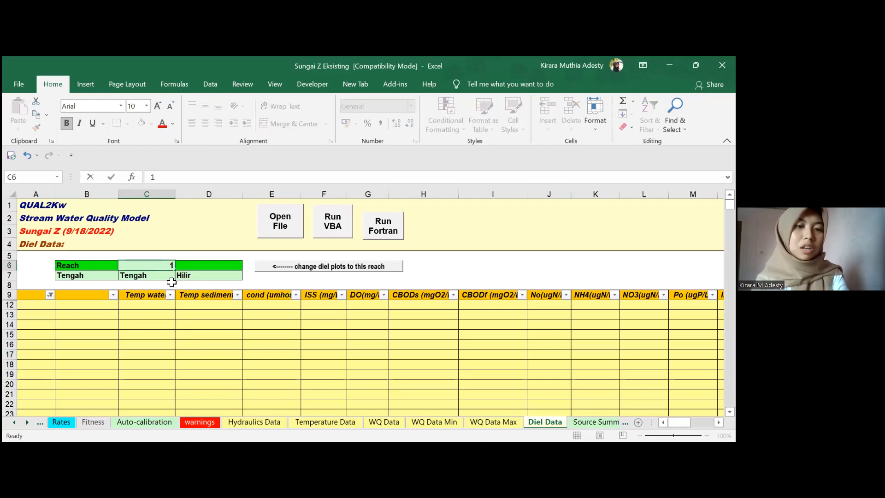
pyautogui.press('Return')
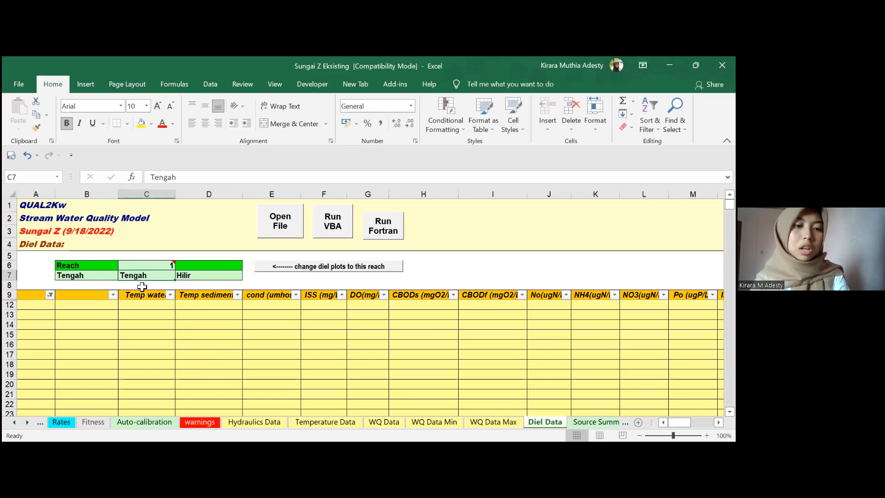
pyautogui.click(159, 265)
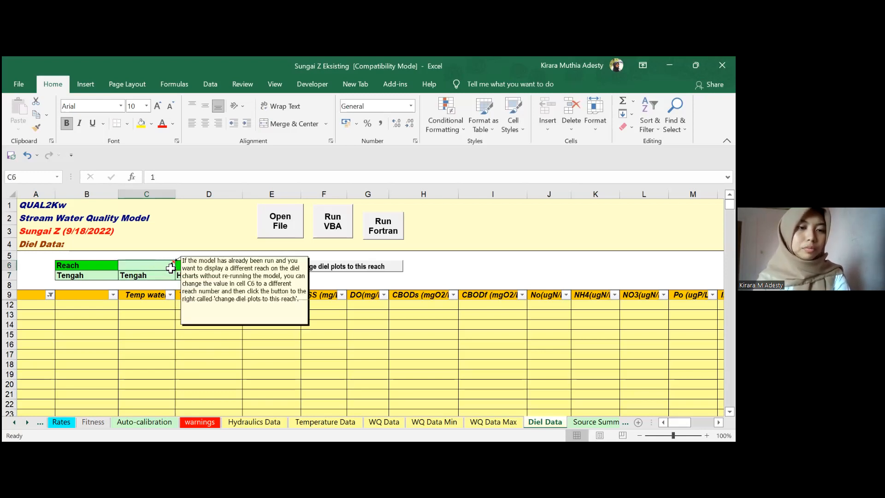
pyautogui.write('2')
pyautogui.click(223, 367)
# View the hourly Source Summary sheet and return to the Diel Data sheet.
pyautogui.click(575, 423)
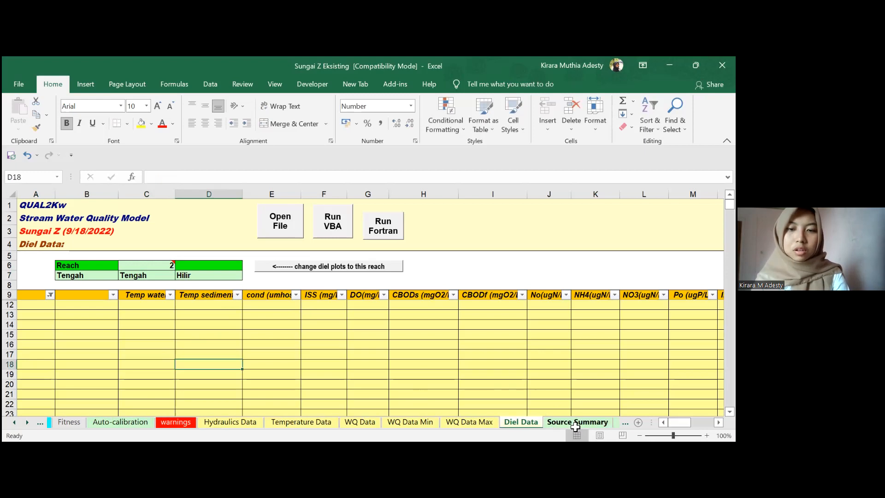
pyautogui.click(25, 422)
pyautogui.click(25, 422)
pyautogui.click(25, 422)
pyautogui.click(25, 423)
pyautogui.click(25, 423)
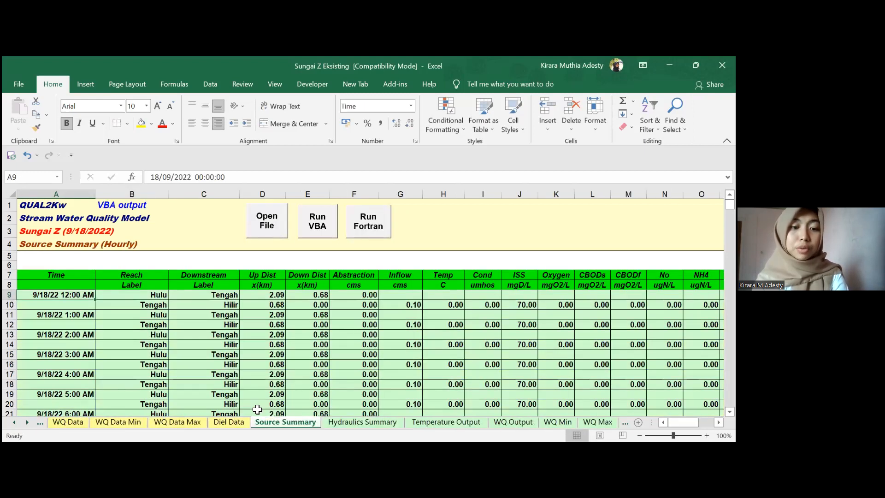
pyautogui.click(231, 423)
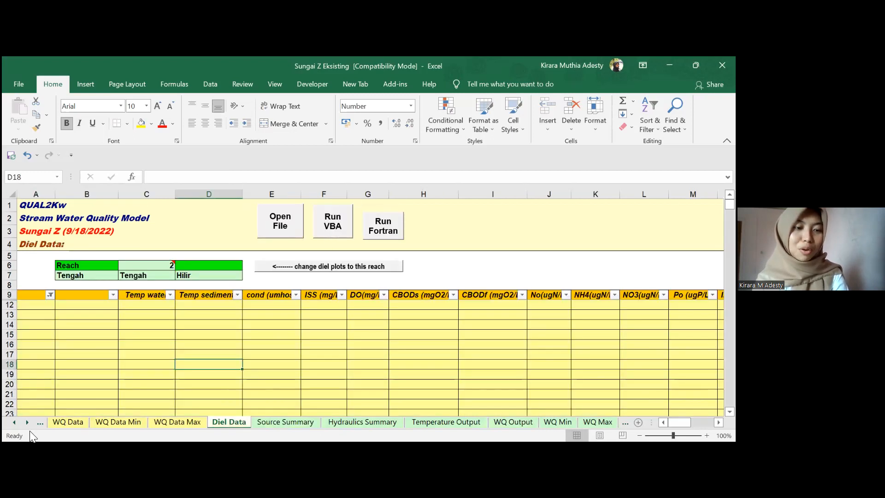
# Open the WQ Output sheet and examine the constituent summary, including the conductivity and ISS values for the Hulu reach.
pyautogui.click(27, 422)
pyautogui.click(28, 422)
pyautogui.click(27, 422)
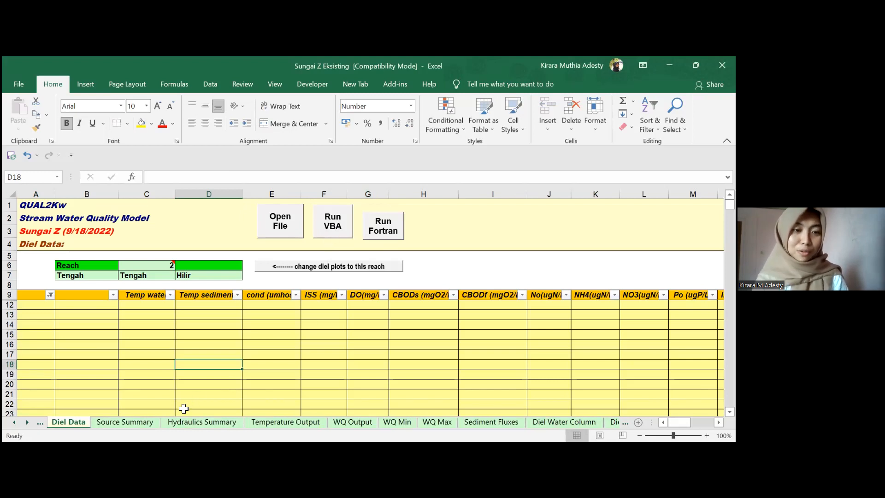
pyautogui.click(352, 423)
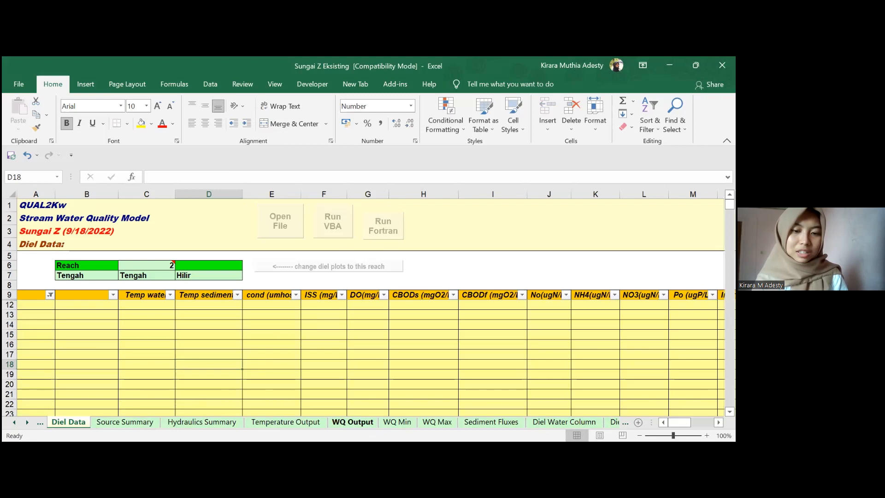
pyautogui.click(286, 423)
pyautogui.click(225, 421)
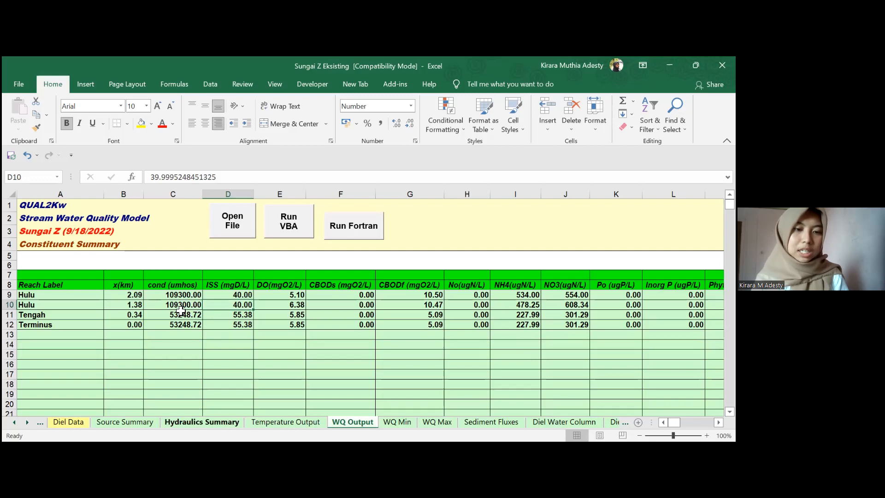
pyautogui.click(156, 304)
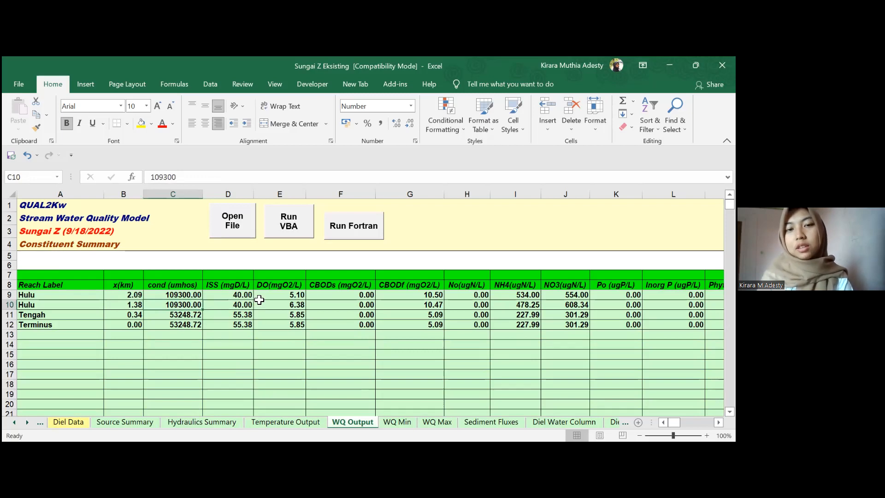
pyautogui.press('Right')
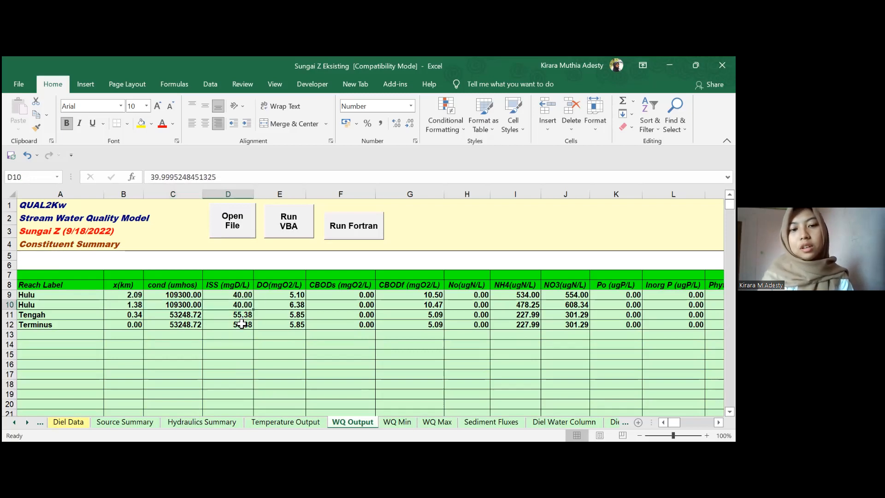
# Compare the ISS values of the Hulu, Tengah and Terminus rows on the WQ Output sheet.
pyautogui.press('Up')
pyautogui.write('40.00 40.00 55.38 55.38')
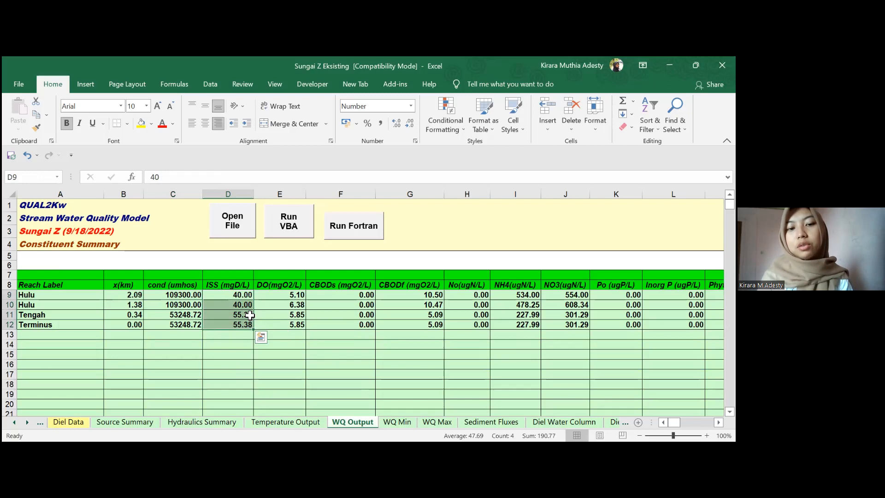
pyautogui.click(245, 296)
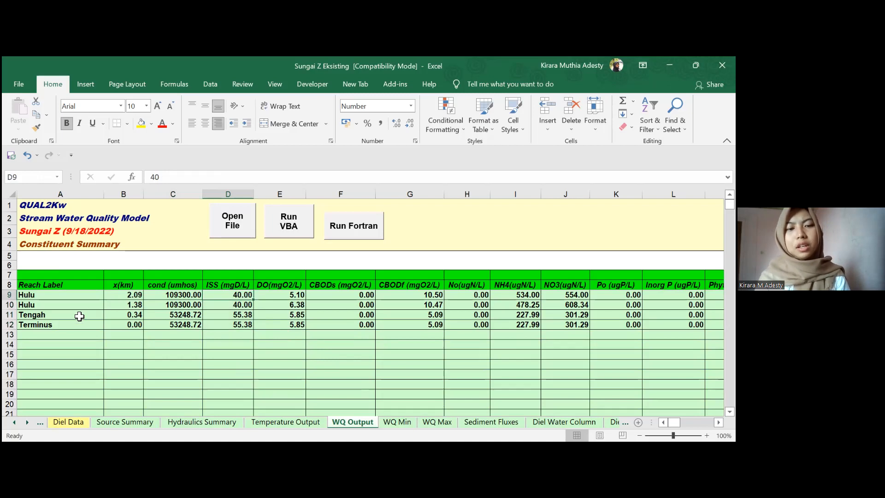
pyautogui.click(81, 308)
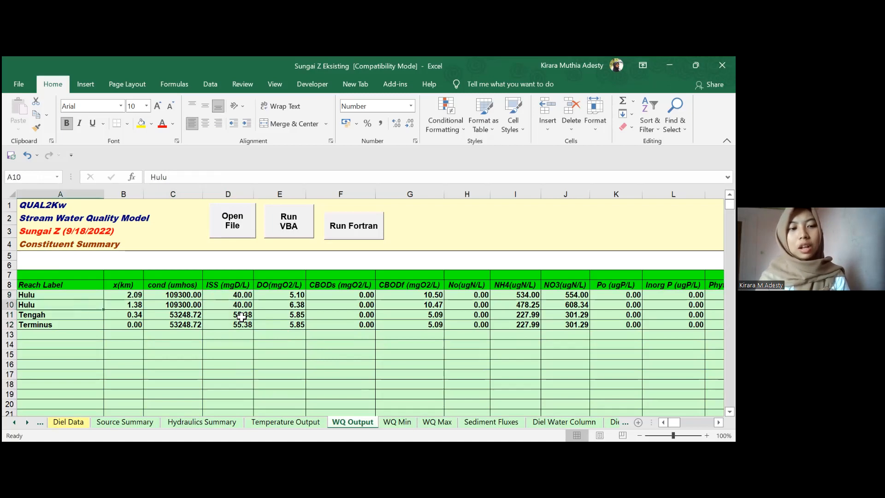
pyautogui.keyDown('shift'); pyautogui.click(245, 306); pyautogui.keyUp('shift')
pyautogui.click(245, 305)
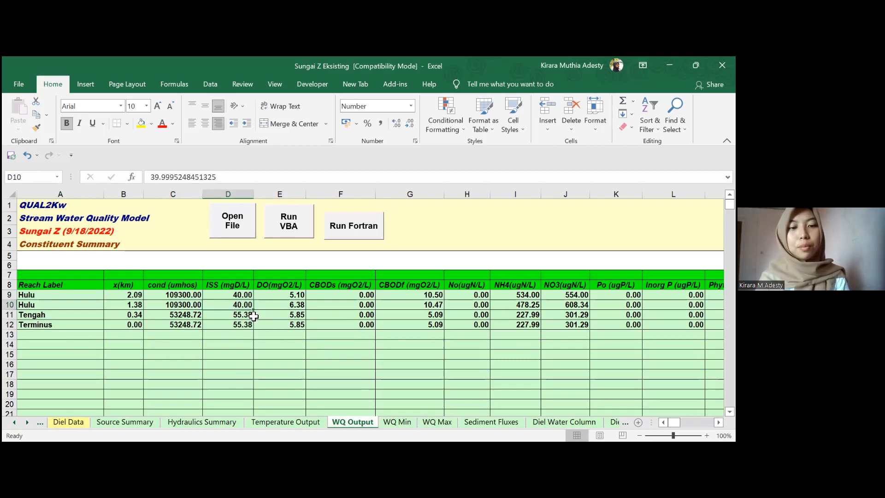
pyautogui.click(249, 316)
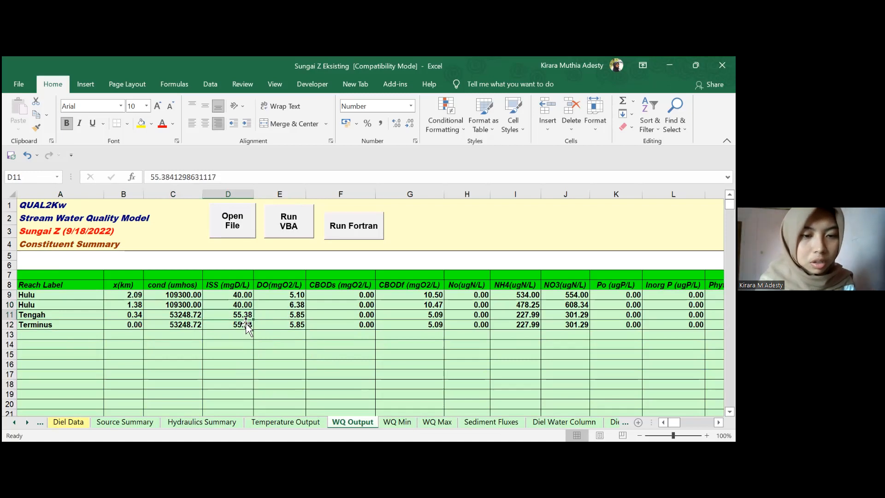
pyautogui.click(245, 304)
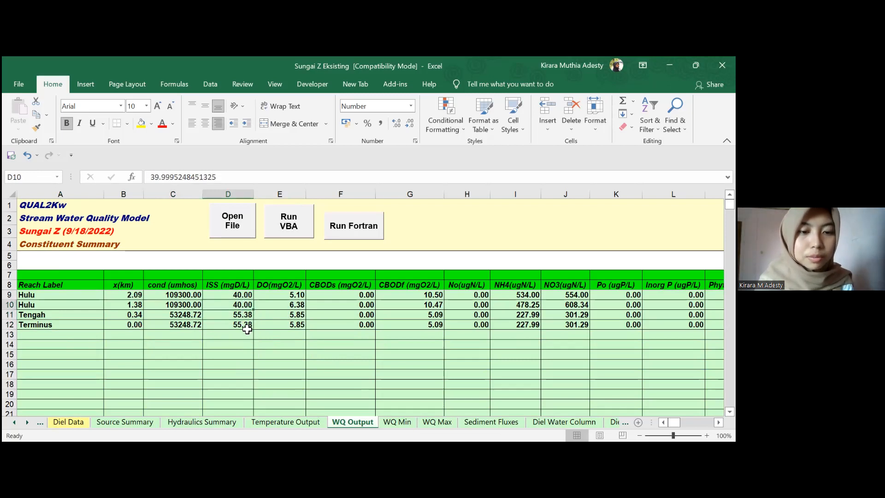
pyautogui.click(249, 316)
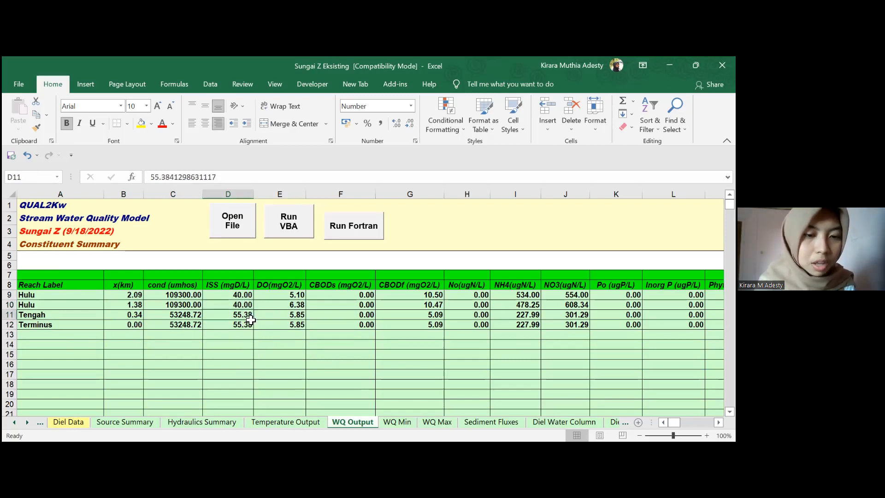
# Browse the output sheets from WQ Min through the diel sheets to the Travel Time chart.
pyautogui.click(401, 422)
pyautogui.click(438, 422)
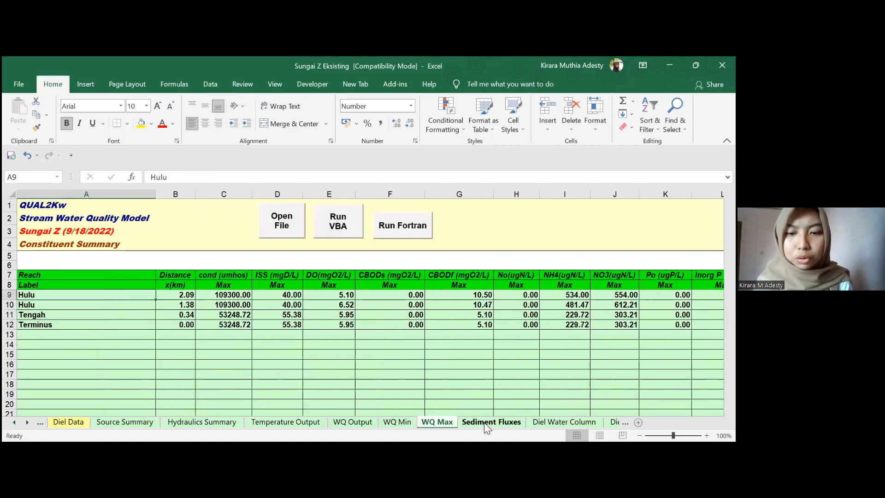
pyautogui.click(488, 422)
pyautogui.click(564, 422)
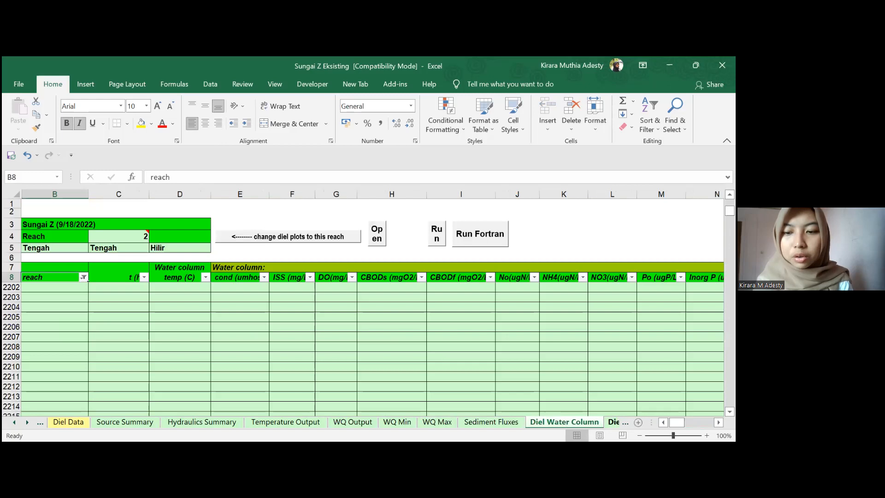
pyautogui.click(617, 422)
pyautogui.click(613, 422)
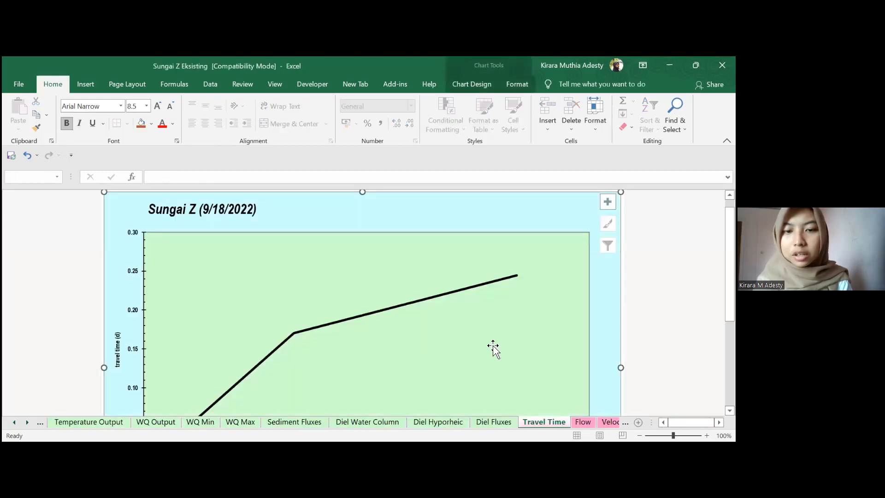
# Open the Flow chart of Sungai Z and inspect the modelled flow line against the observed points.
pyautogui.hotkey('ctrl', 'pagedown')
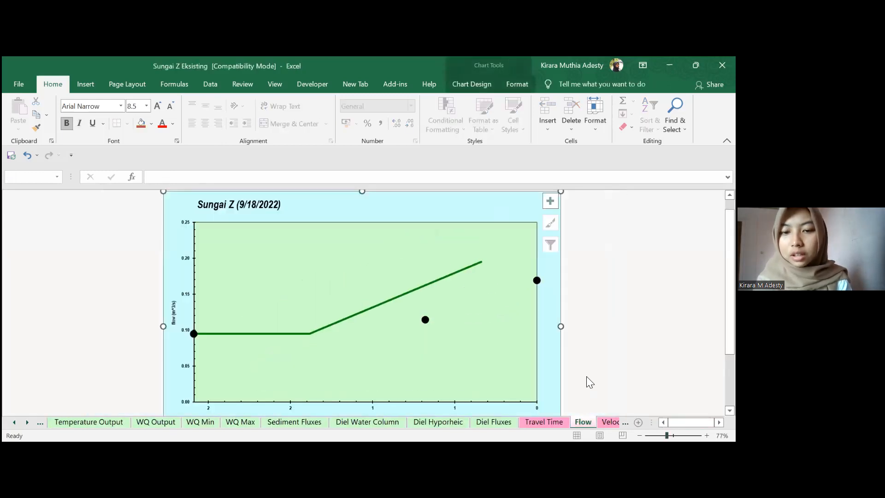
pyautogui.scroll(-1, 523, 233)
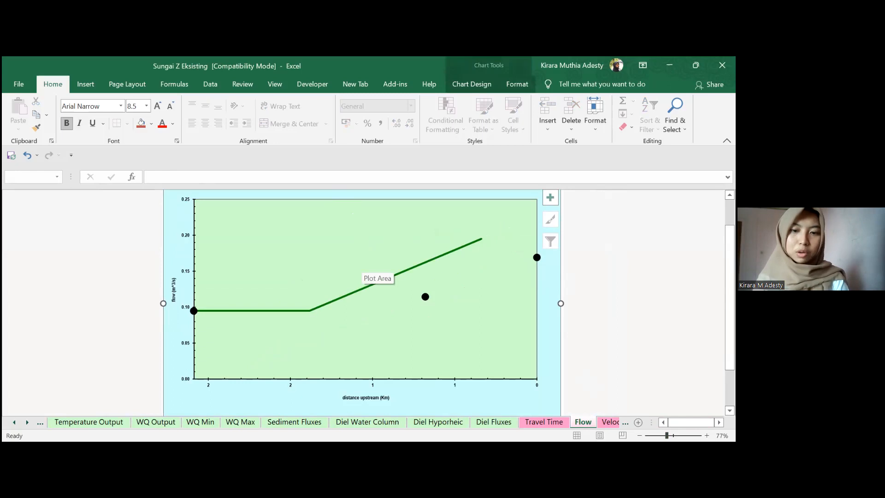
pyautogui.scroll(1, 257, 211)
pyautogui.click(126, 231)
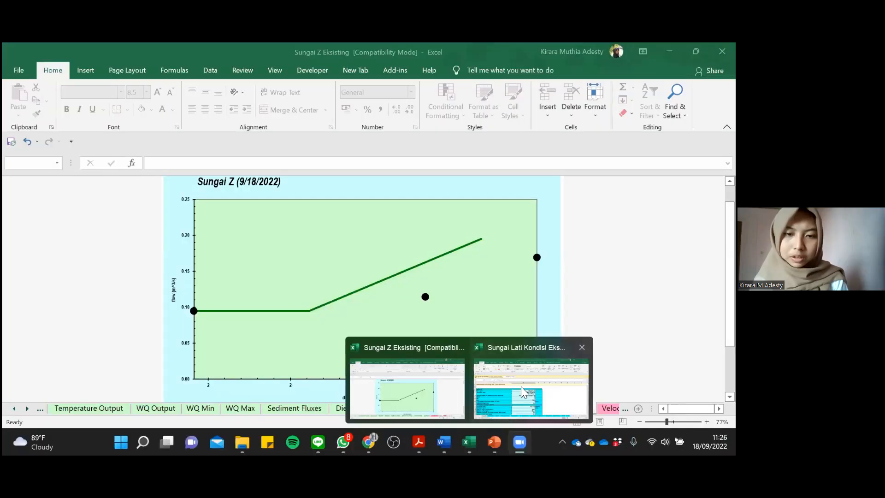
# Switch to the Sungai Lati Kondisi Eksisting workbook and open its Flow chart.
pyautogui.click(521, 386)
pyautogui.click(27, 410)
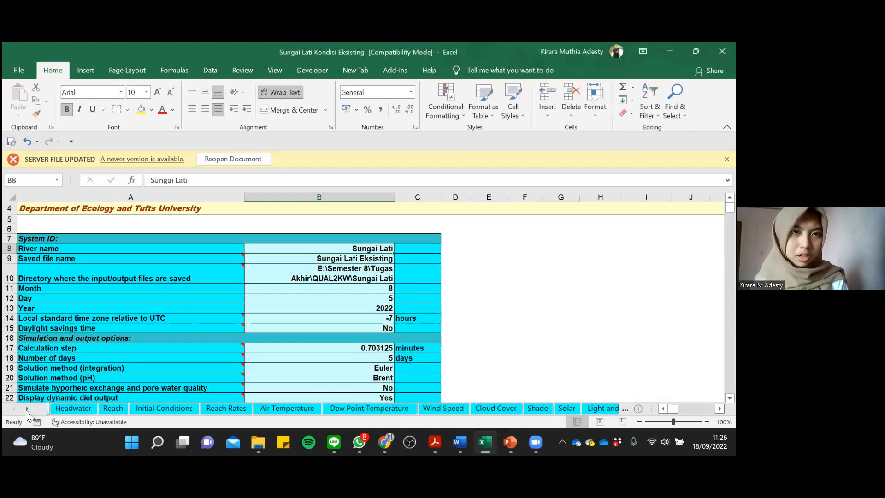
pyautogui.click(26, 409)
pyautogui.click(26, 410)
pyautogui.click(27, 410)
pyautogui.click(27, 409)
pyautogui.click(26, 410)
pyautogui.click(27, 410)
pyautogui.click(27, 409)
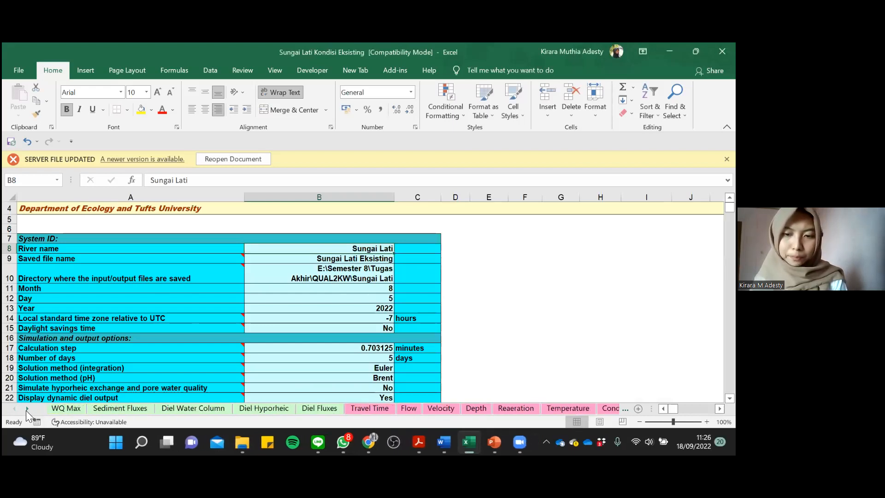
pyautogui.click(27, 409)
pyautogui.click(369, 408)
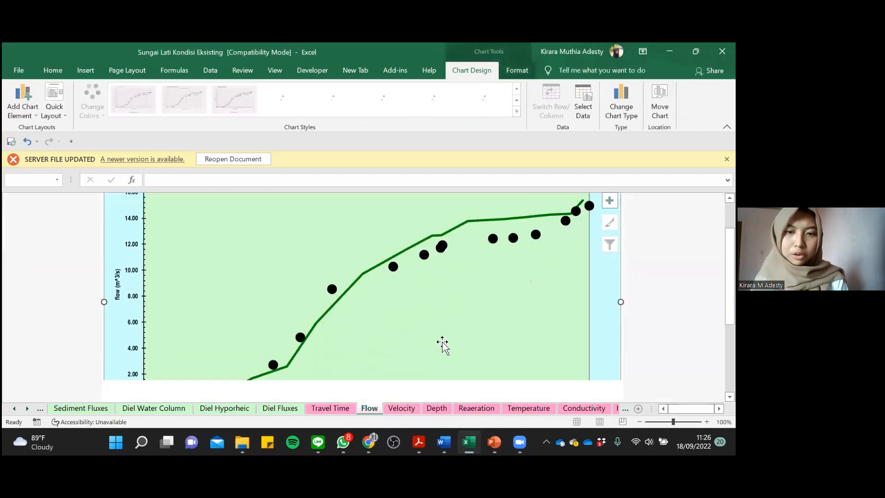
# Examine the full Sungai Lati flow chart, comparing the model line with the data points down to the legend.
pyautogui.keyDown('ctrl'); pyautogui.scroll(-3, 577, 376); pyautogui.keyUp('ctrl')
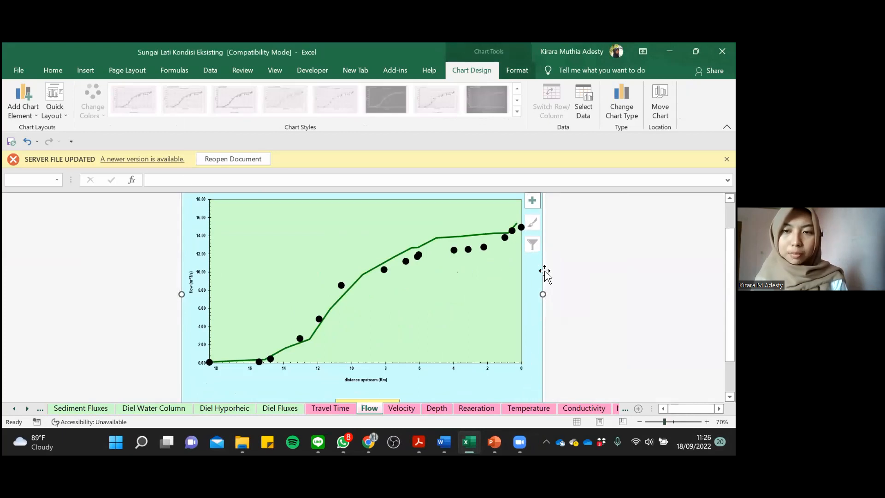
pyautogui.moveTo(522, 229)
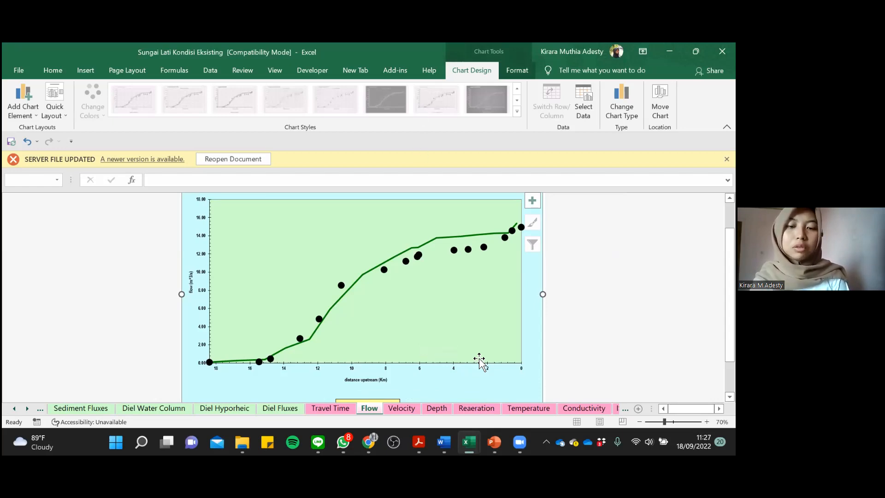
pyautogui.scroll(1, 580, 336)
pyautogui.scroll(-3, 474, 297)
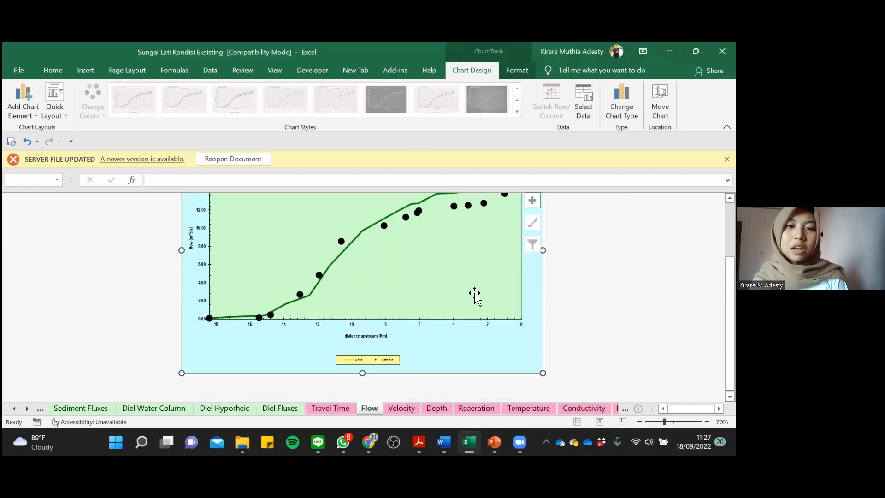
pyautogui.scroll(2, 452, 300)
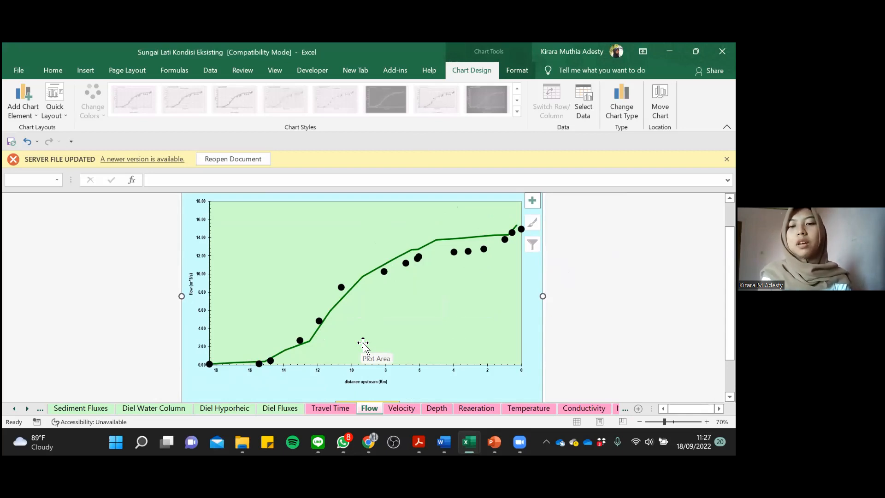
# Return to the Sungai Z Eksisting workbook and check its flow model line against the observed data points.
pyautogui.moveTo(469, 442)
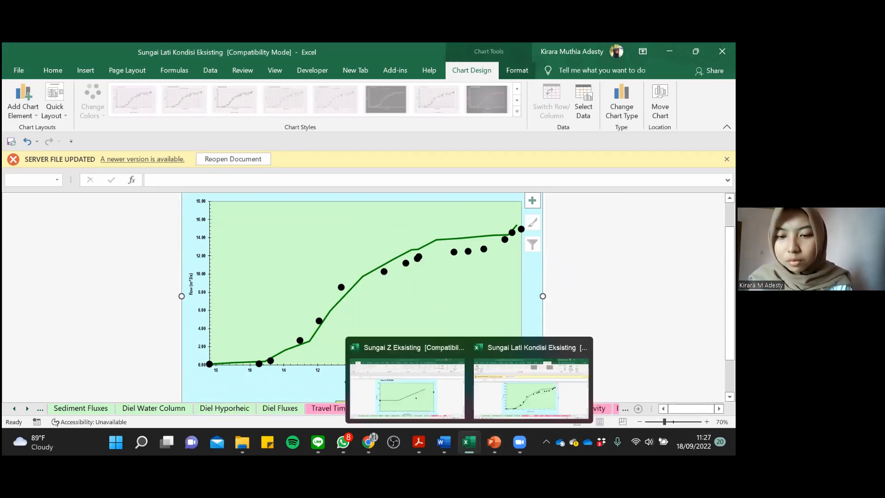
pyautogui.click(436, 408)
pyautogui.scroll(-3, 473, 331)
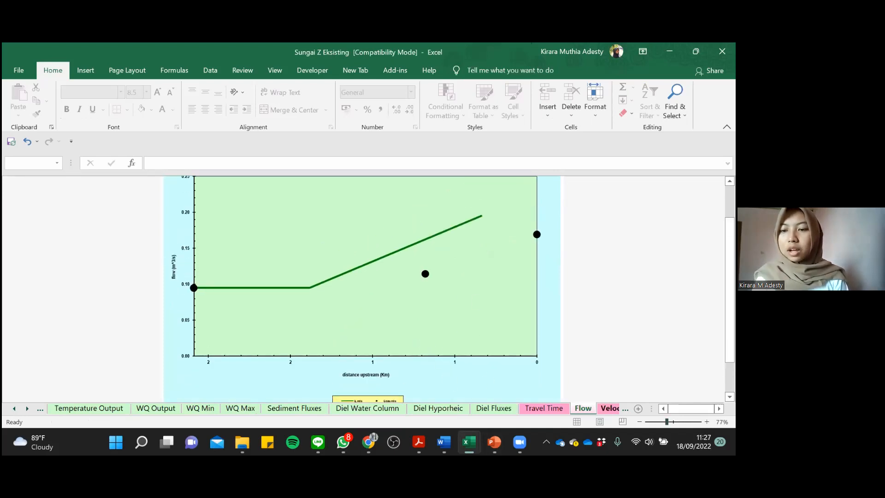
pyautogui.moveTo(425, 274)
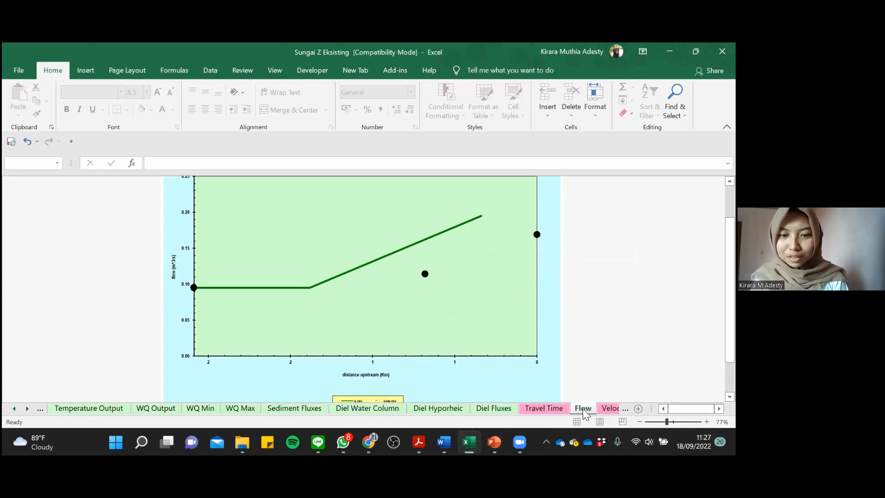
# Go through the Sungai Z output charts from Velocity and Depth onward to the ISS chart.
pyautogui.click(609, 408)
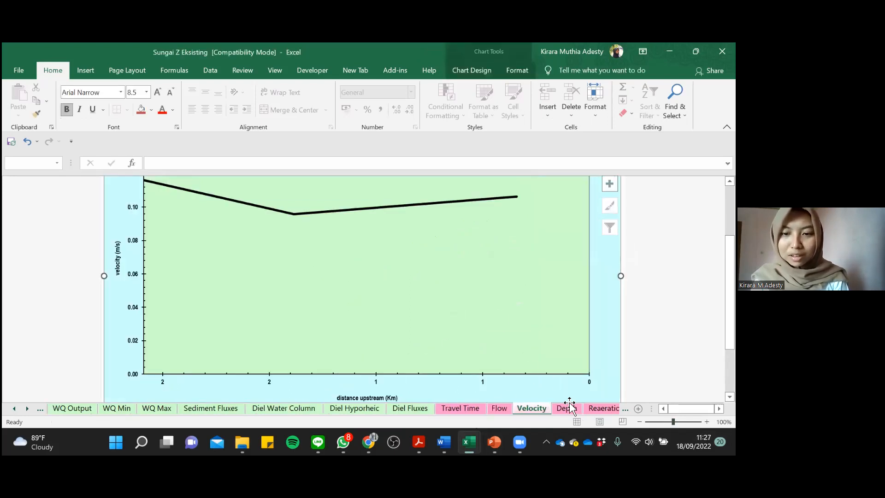
pyautogui.click(569, 408)
pyautogui.click(605, 409)
pyautogui.click(606, 410)
pyautogui.click(608, 410)
pyautogui.click(615, 409)
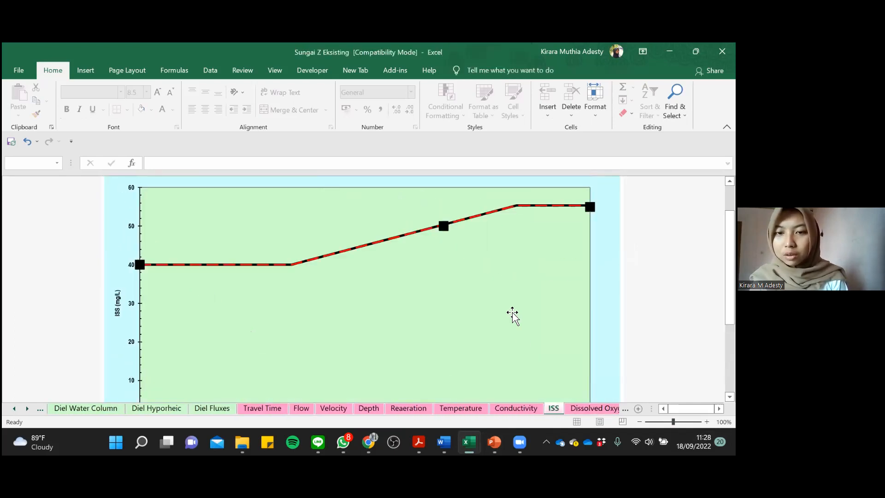
# Examine the ISS chart, reading the observed data points along the model line.
pyautogui.scroll(2, 535, 299)
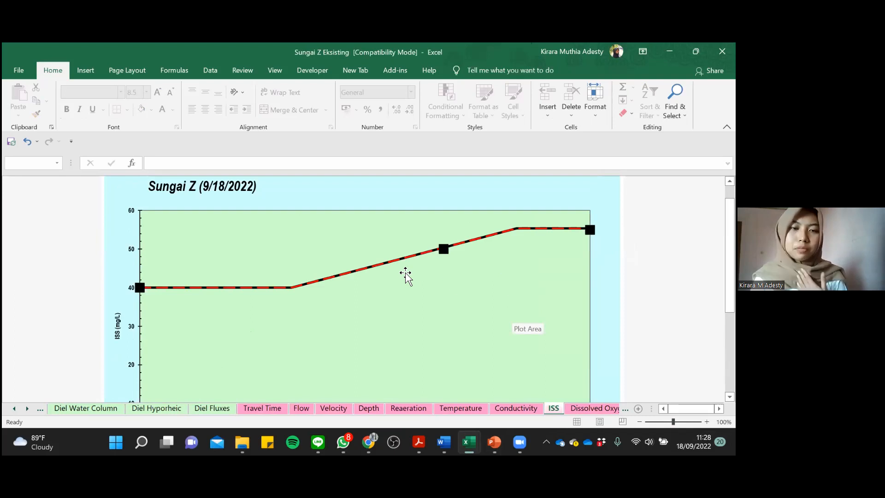
pyautogui.scroll(-3, 397, 269)
pyautogui.scroll(2, 461, 281)
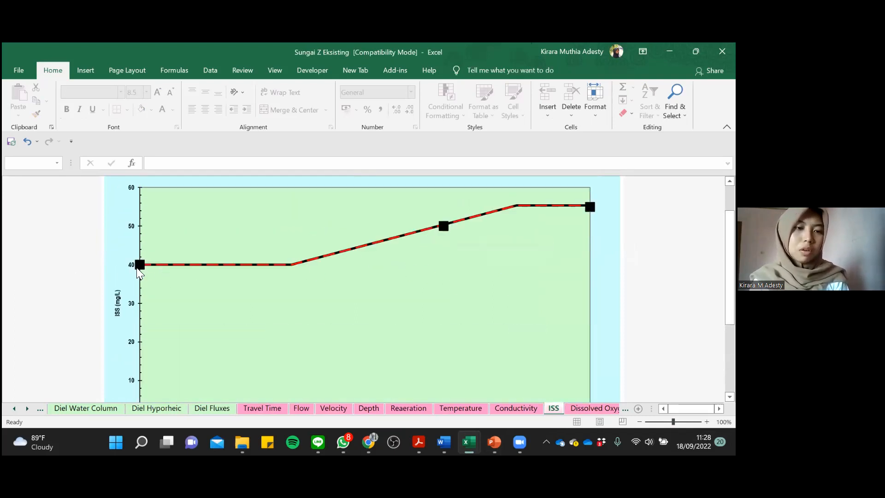
pyautogui.moveTo(137, 269)
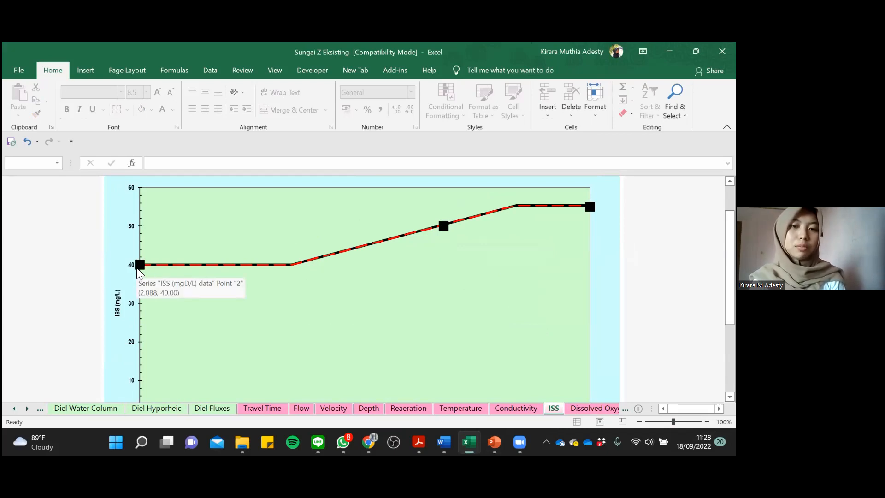
pyautogui.moveTo(443, 228)
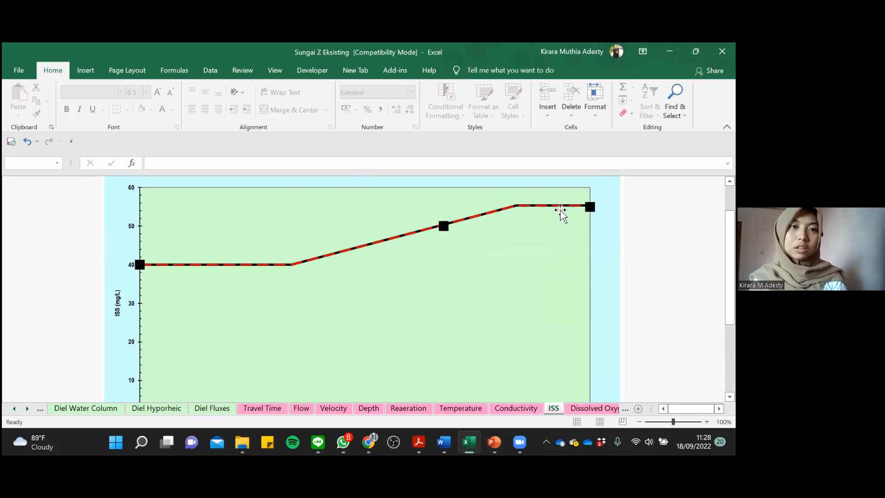
pyautogui.moveTo(590, 208)
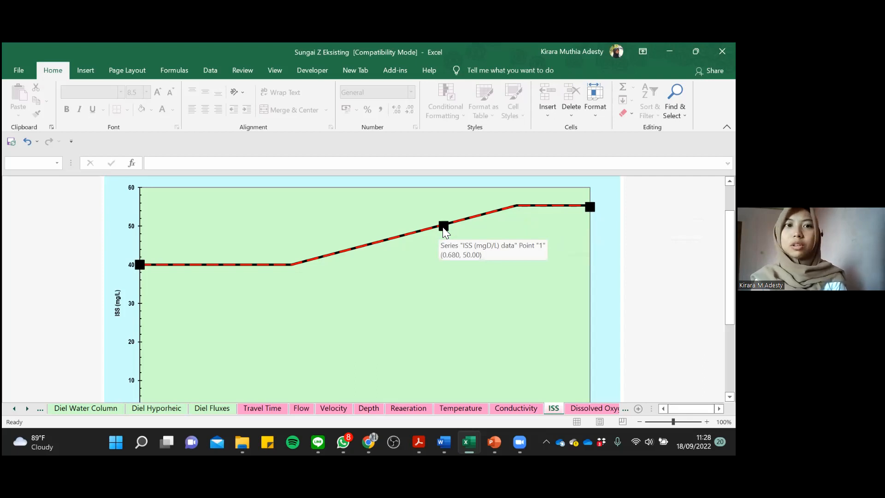
# Go back to the input sheets and open the Point Sources sheet of the Sungai Z workbook.
pyautogui.click(15, 408)
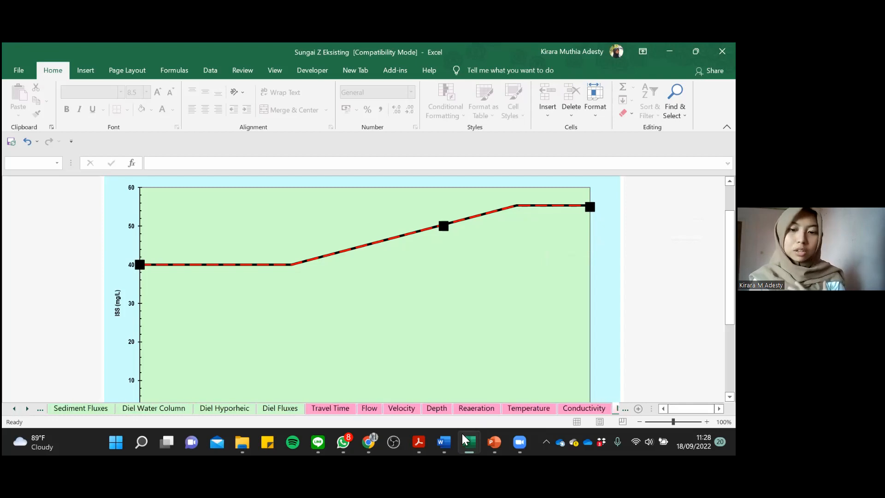
pyautogui.moveTo(494, 442)
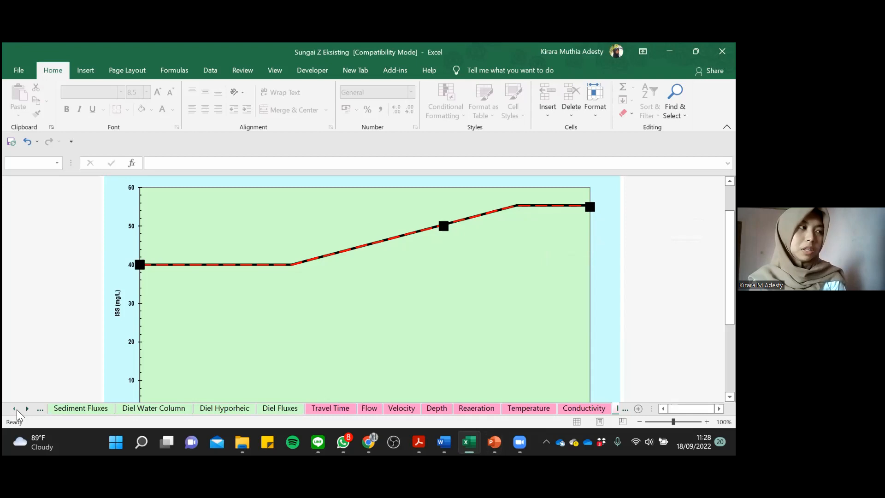
pyautogui.click(14, 409)
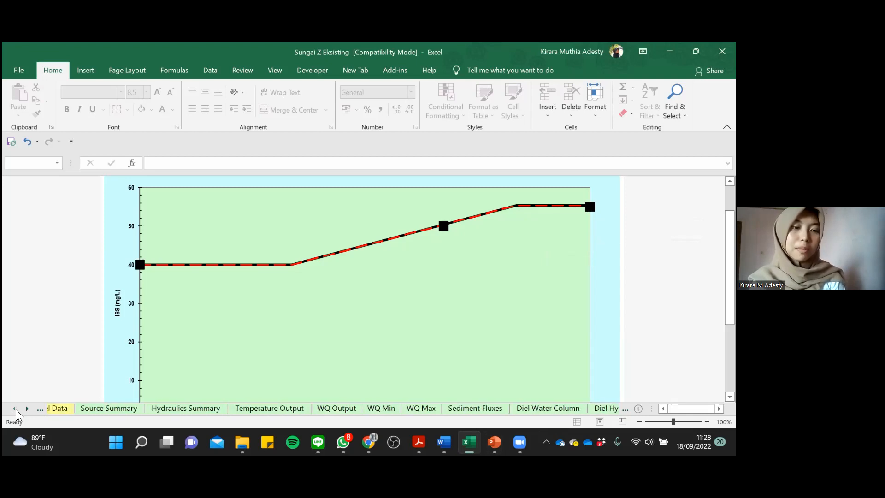
pyautogui.click(16, 409)
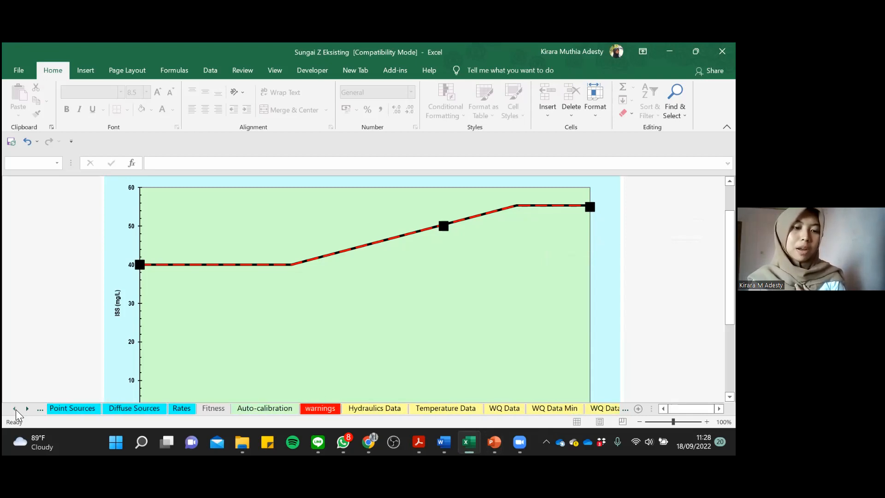
pyautogui.click(154, 409)
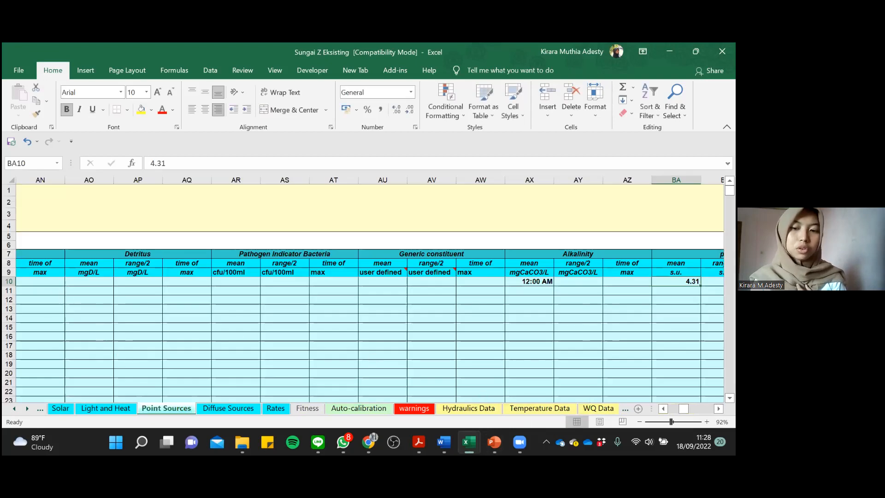
# Set the point inflow of IPAL Industri PT X to 0.156 m3/s.
pyautogui.moveTo(683, 409); pyautogui.dragTo(660, 409)
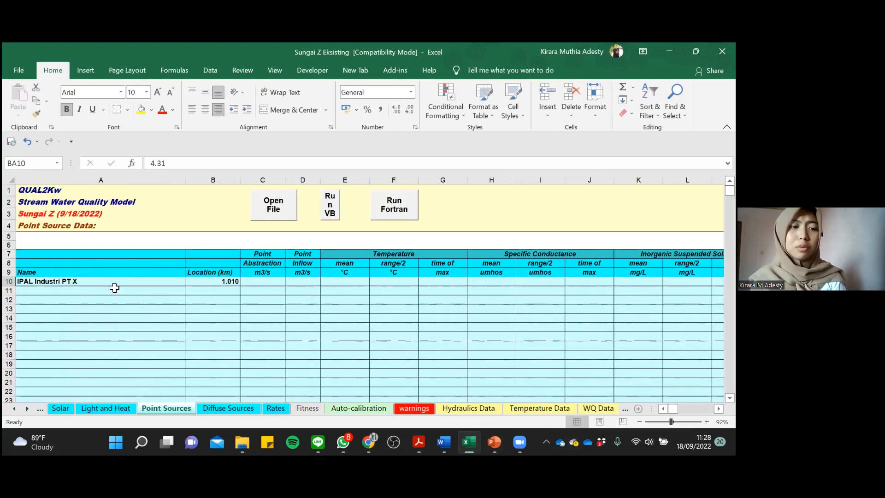
pyautogui.click(310, 280)
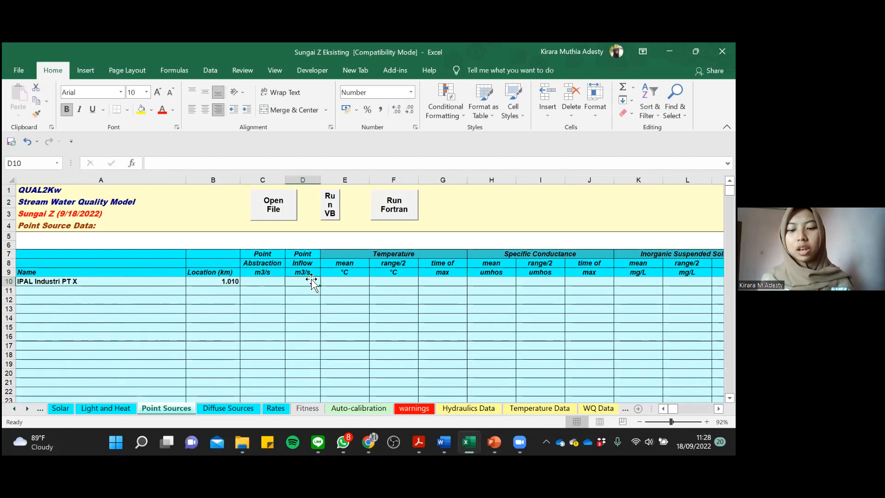
pyautogui.write('0.156')
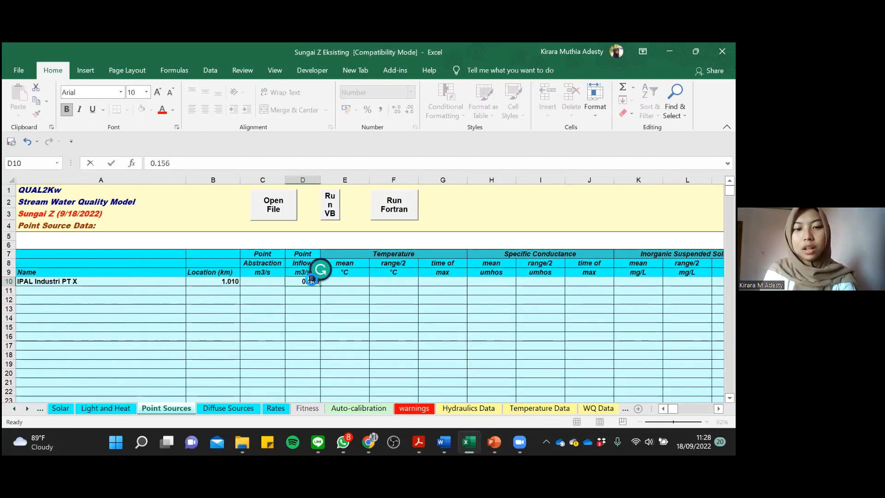
pyautogui.press('Tab')
# Enter a mean inorganic suspended solids concentration of 60 mg/L for the IPAL Industri PT X source.
pyautogui.press('Tab')
pyautogui.press('Tab')
pyautogui.press('Tab')
pyautogui.press('Tab')
pyautogui.press('Tab')
pyautogui.press('Tab')
pyautogui.press('Tab')
pyautogui.press('Tab')
pyautogui.press('Left')
pyautogui.press('Left')
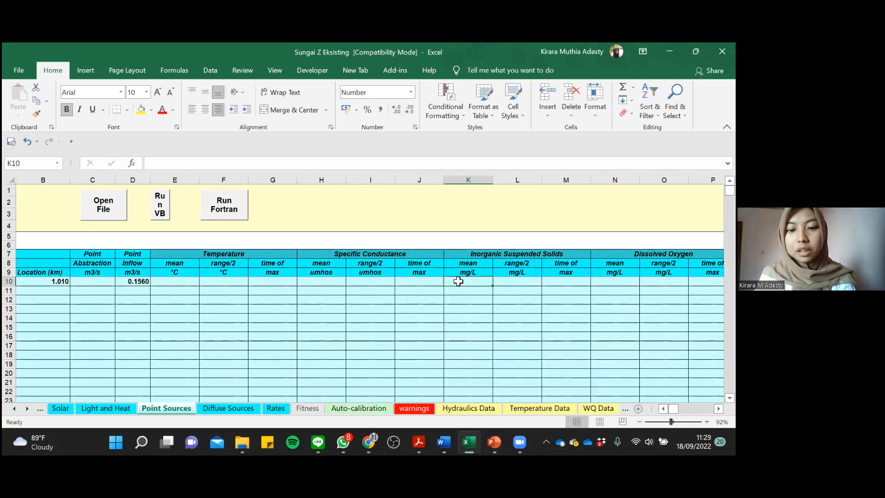
pyautogui.write('60')
pyautogui.press('Return')
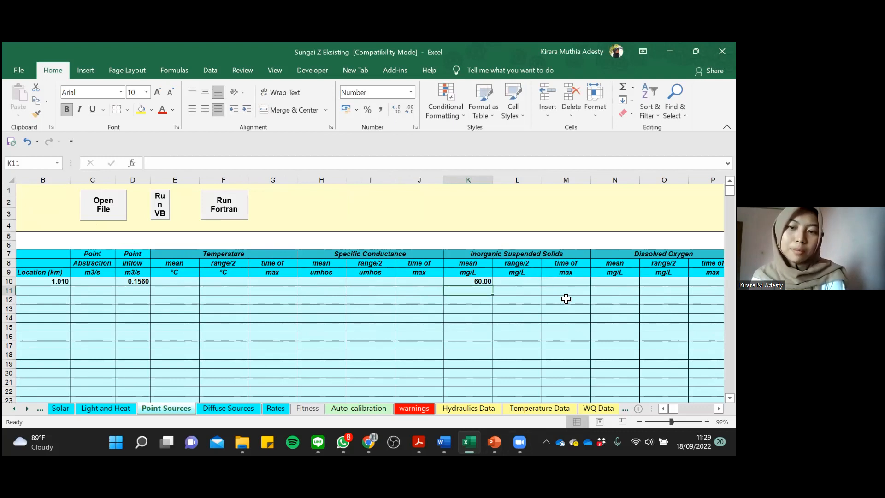
# Examine the mean, range/2 and time-of-max columns for the point source's inorganic suspended solids.
pyautogui.moveTo(483, 263); pyautogui.dragTo(480, 282)
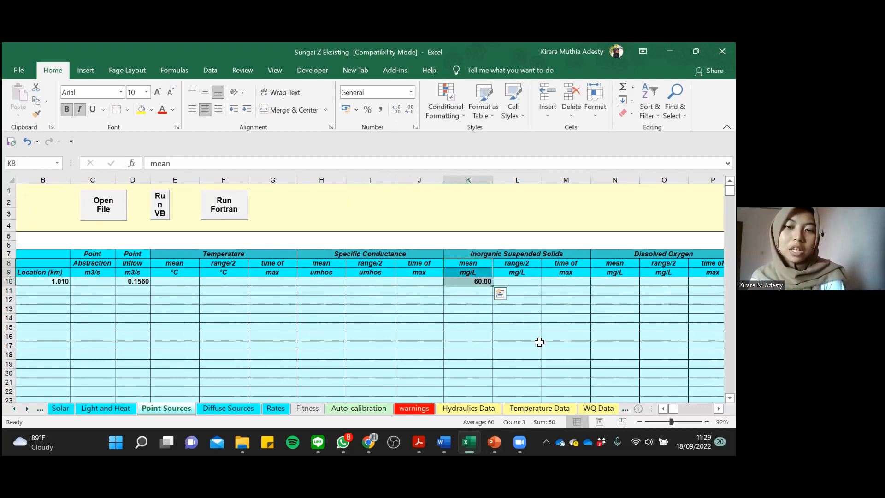
pyautogui.click(556, 279)
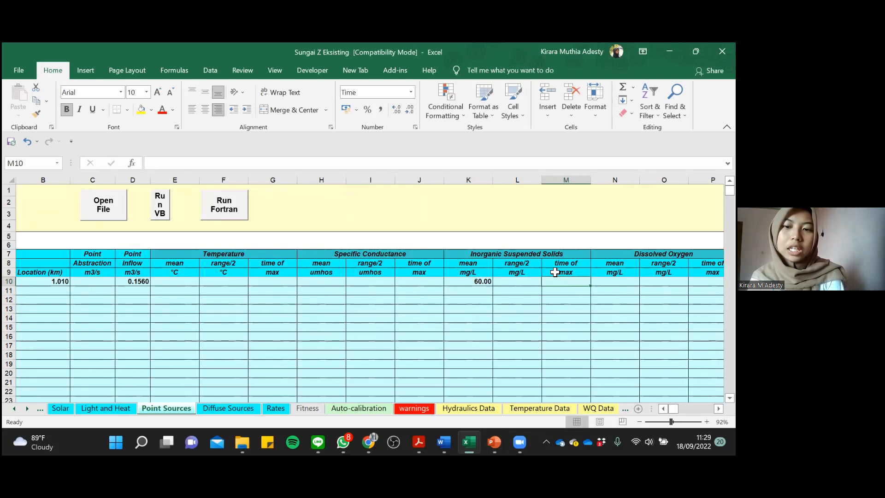
pyautogui.moveTo(522, 264); pyautogui.dragTo(561, 283)
pyautogui.click(517, 308)
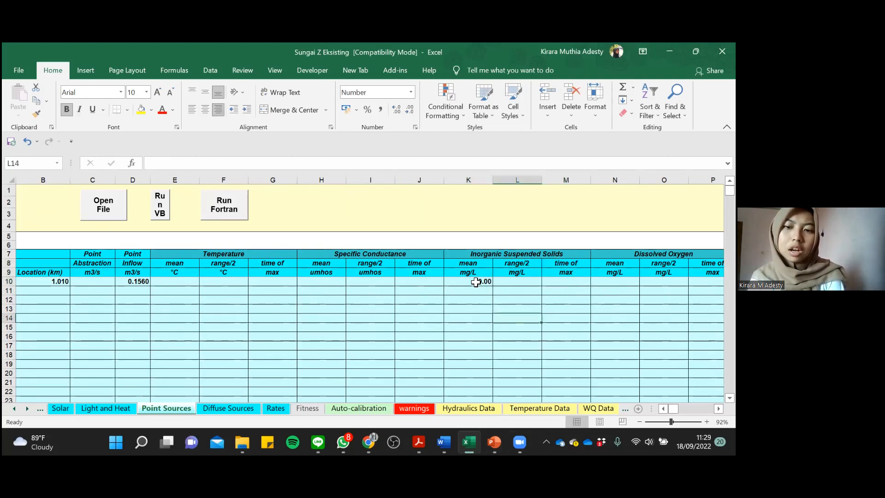
pyautogui.click(475, 283)
pyautogui.moveTo(483, 265); pyautogui.dragTo(479, 282)
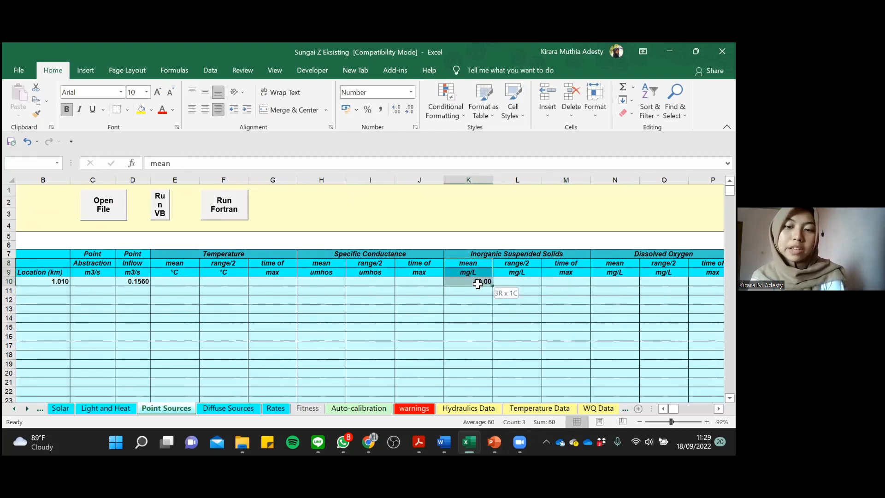
pyautogui.click(524, 264)
pyautogui.moveTo(552, 268); pyautogui.dragTo(573, 283)
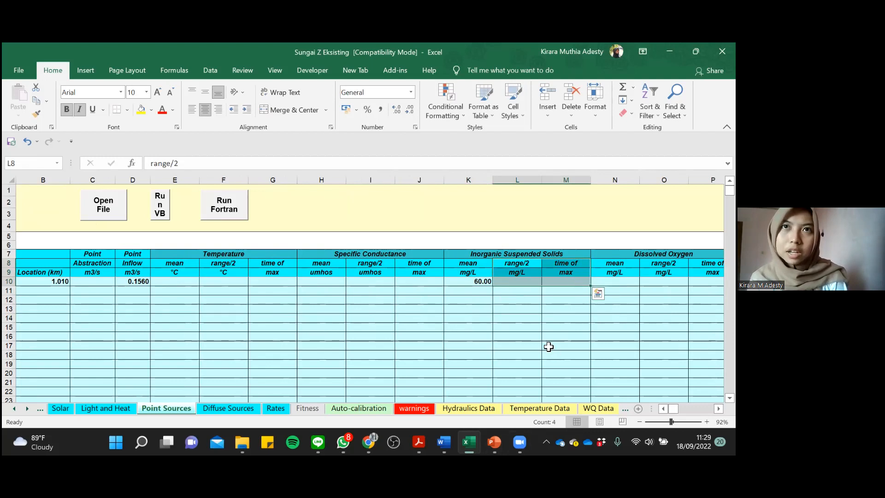
pyautogui.click(548, 332)
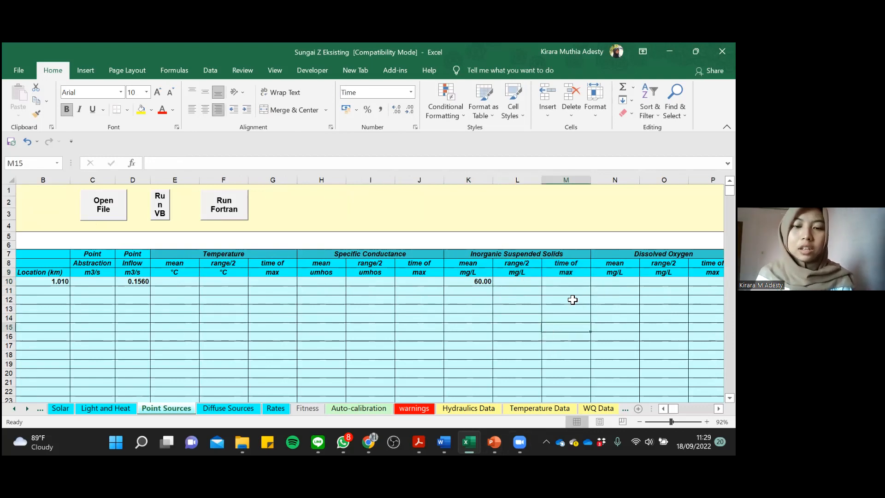
pyautogui.click(486, 281)
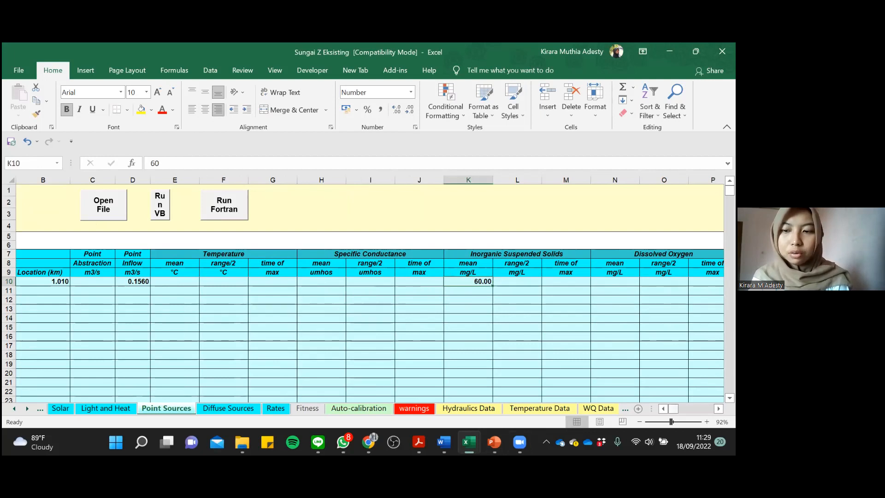
pyautogui.hscroll(-2, 369, 290)
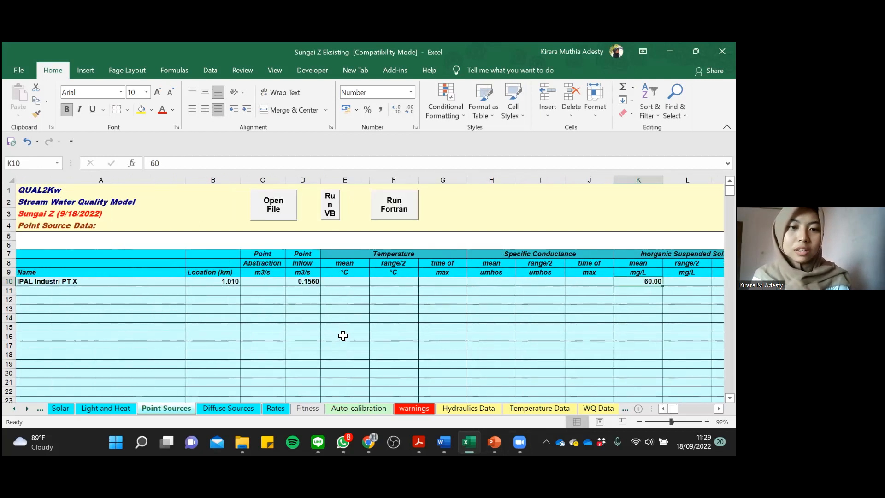
# Run the QUAL2Kw model with the VBA version and close its completion message.
pyautogui.moveTo(519, 443)
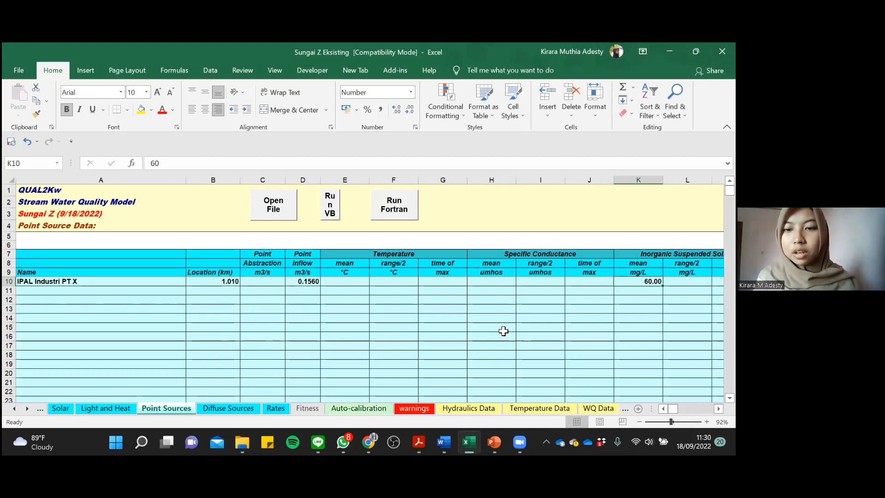
pyautogui.click(318, 282)
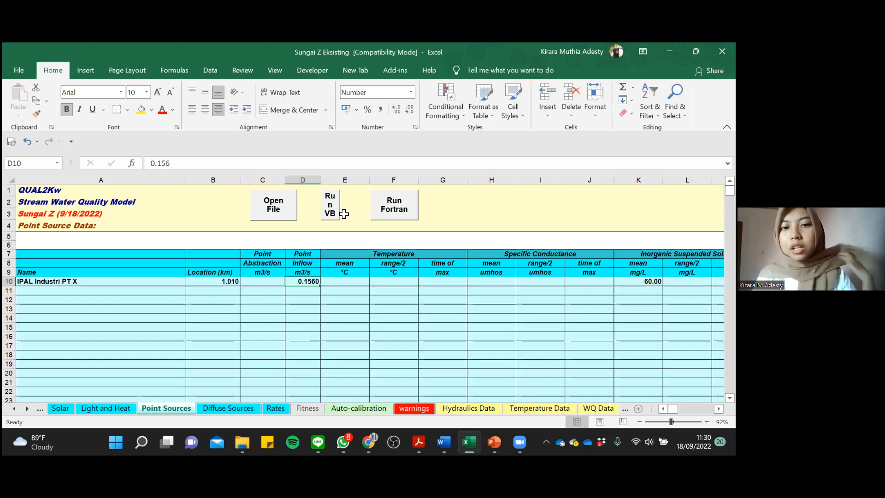
pyautogui.click(331, 209)
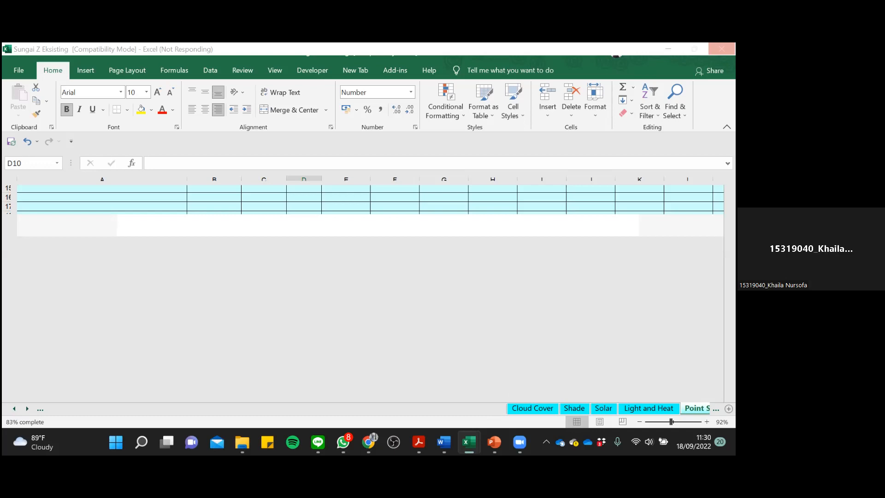
pyautogui.moveTo(469, 442)
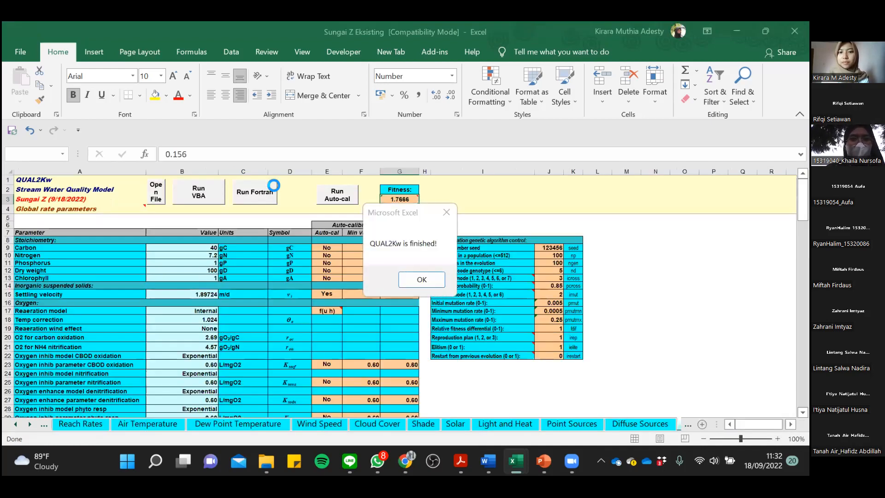
pyautogui.click(417, 281)
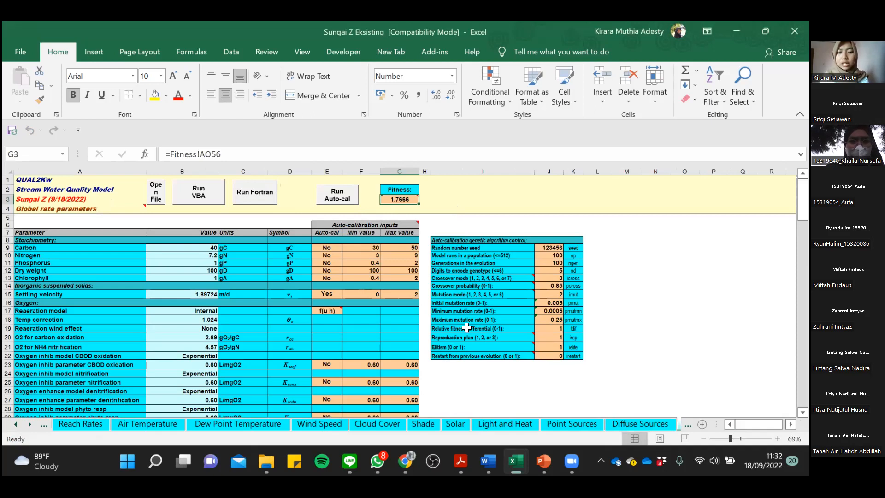
# Review the auto-calibration genetic algorithm settings among the global rate parameters and browse ahead to the output chart sheets.
pyautogui.moveTo(443, 369); pyautogui.dragTo(576, 379)
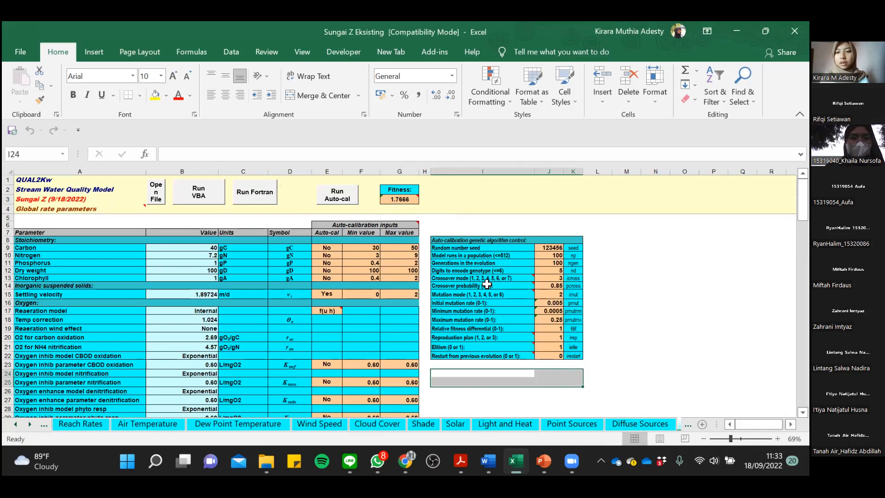
pyautogui.click(450, 229)
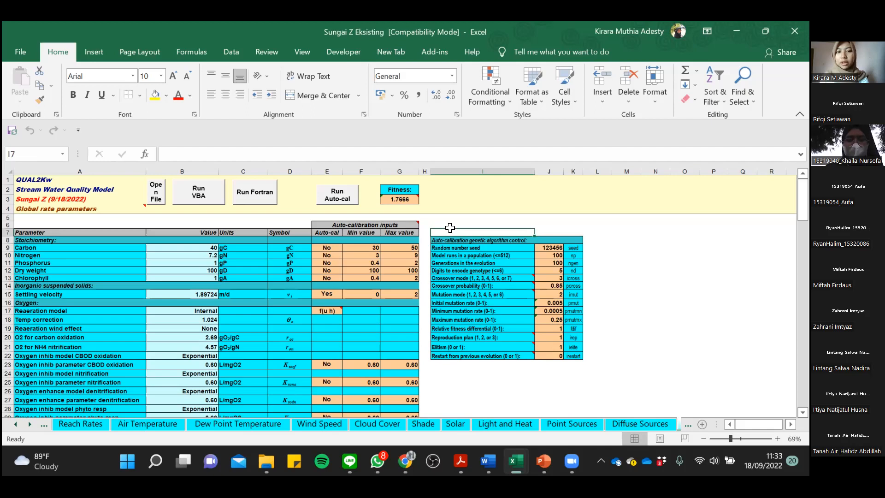
pyautogui.moveTo(450, 226); pyautogui.dragTo(579, 229)
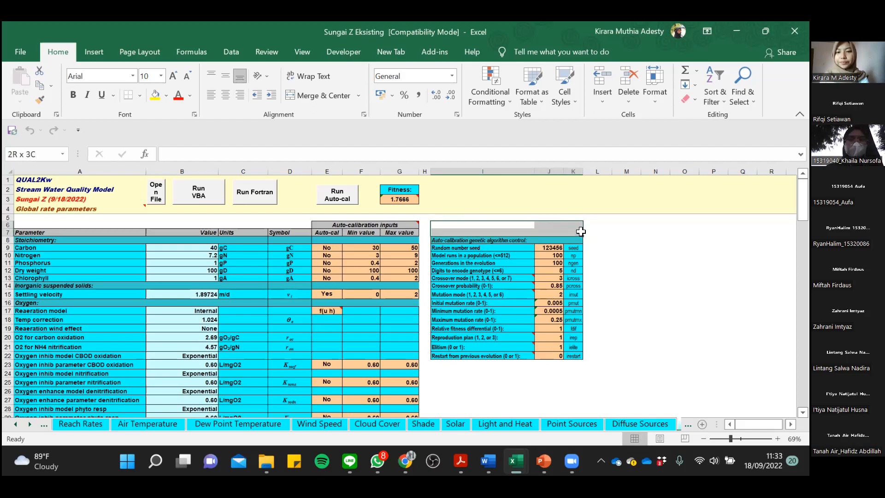
pyautogui.click(593, 261)
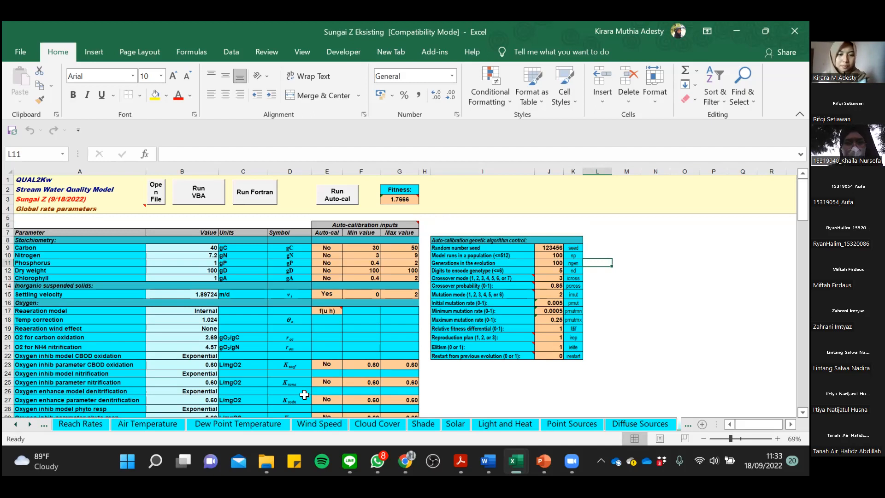
pyautogui.click(26, 424)
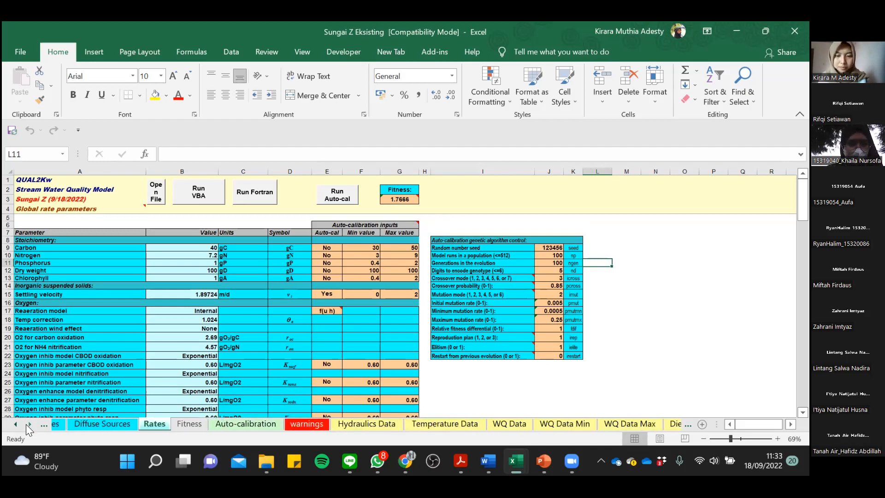
pyautogui.moveTo(25, 425); pyautogui.dragTo(26, 424)
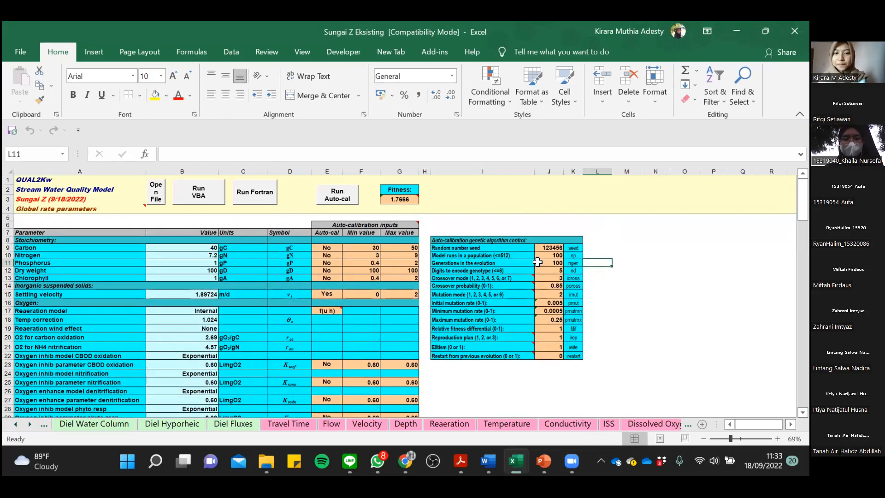
# Raise the computer's sound volume to 66.
pyautogui.press('XF86AudioRaiseVolume')
pyautogui.press('XF86AudioRaiseVolume')
pyautogui.press('XF86AudioRaiseVolume')
pyautogui.press('XF86AudioRaiseVolume')
pyautogui.press('XF86AudioRaiseVolume')
pyautogui.press('XF86AudioRaiseVolume')
pyautogui.press('XF86AudioRaiseVolume')
pyautogui.press('XF86AudioRaiseVolume')
pyautogui.press('XF86AudioRaiseVolume')
pyautogui.press('XF86AudioRaiseVolume')
pyautogui.press('XF86AudioRaiseVolume')
pyautogui.press('XF86AudioRaiseVolume')
pyautogui.press('XF86AudioRaiseVolume')
pyautogui.press('XF86AudioRaiseVolume')
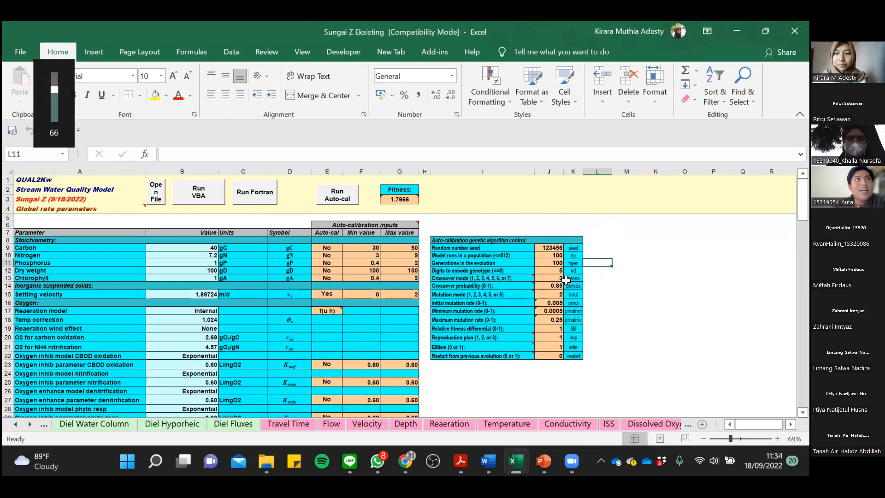
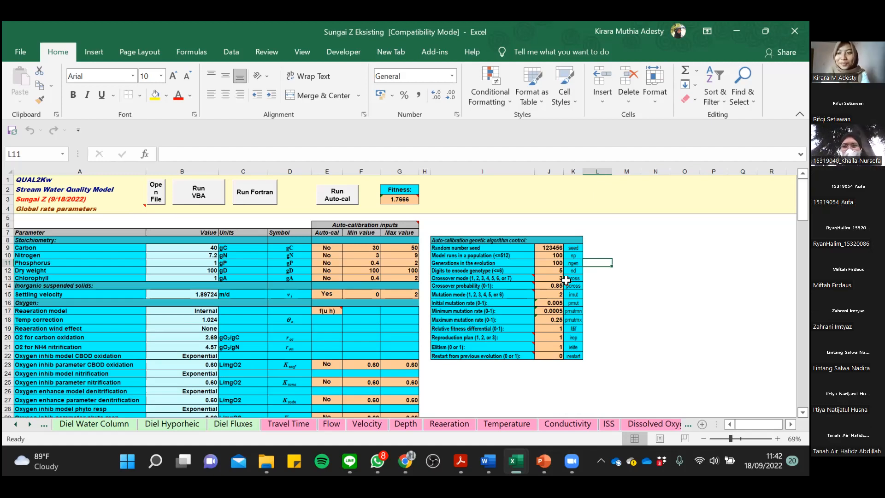
# Open the ISS chart and view the whole plot to compare the model line with the observed points.
pyautogui.click(607, 423)
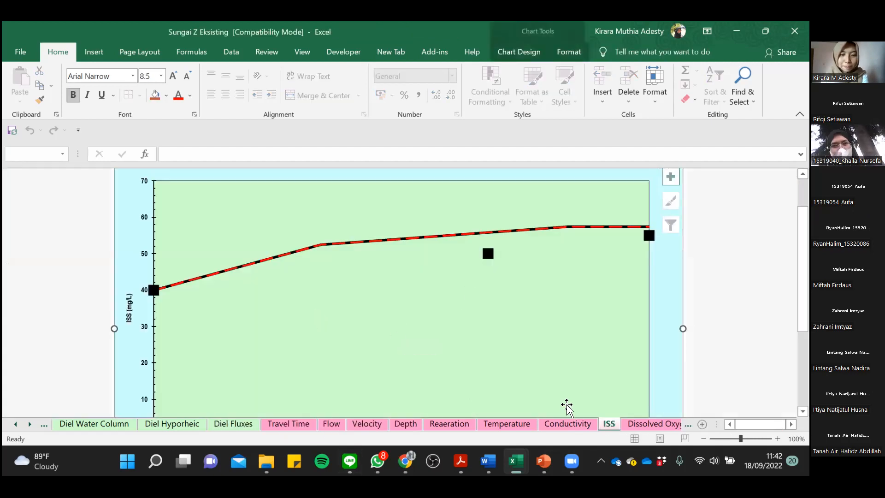
pyautogui.moveTo(741, 439); pyautogui.dragTo(727, 439)
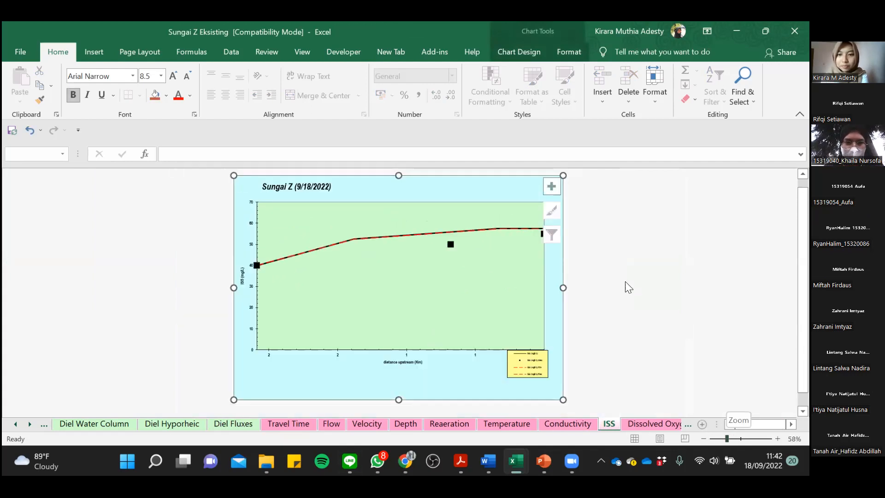
pyautogui.click(579, 276)
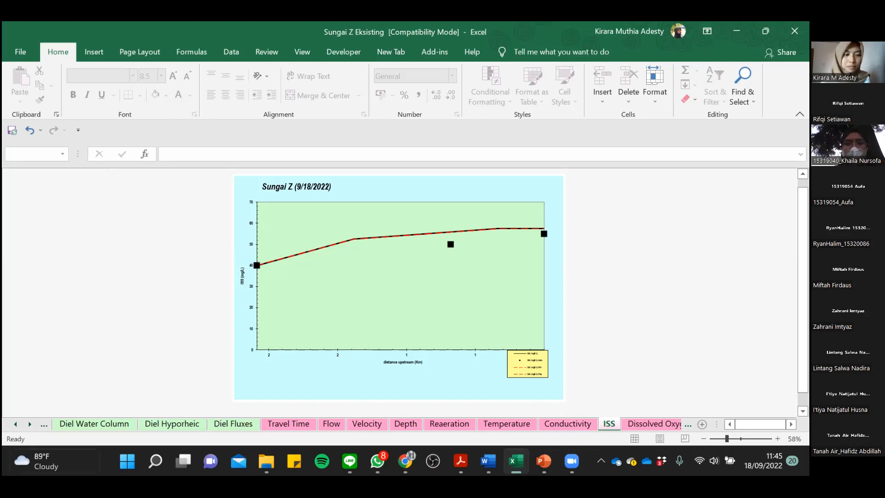
# Open the Headwater sheet and look over the hourly headwater water quality inputs.
pyautogui.click(15, 424)
pyautogui.moveTo(16, 424); pyautogui.dragTo(16, 424)
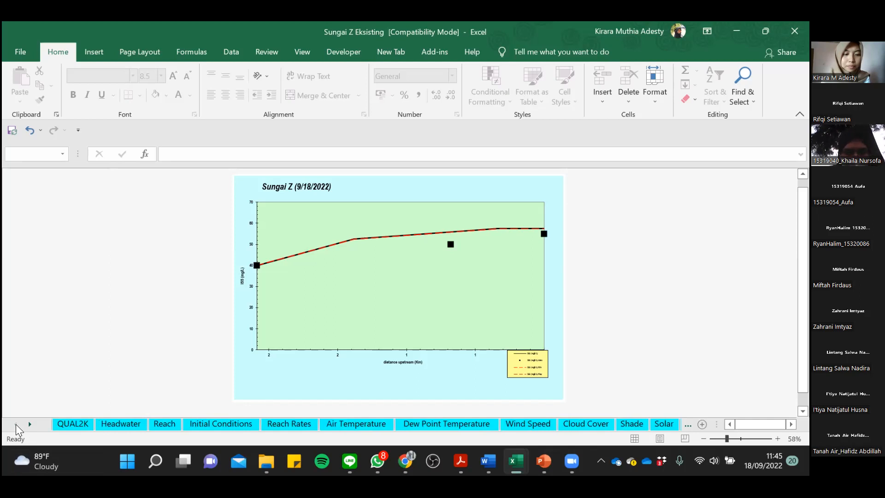
pyautogui.click(105, 423)
pyautogui.scroll(1, 354, 318)
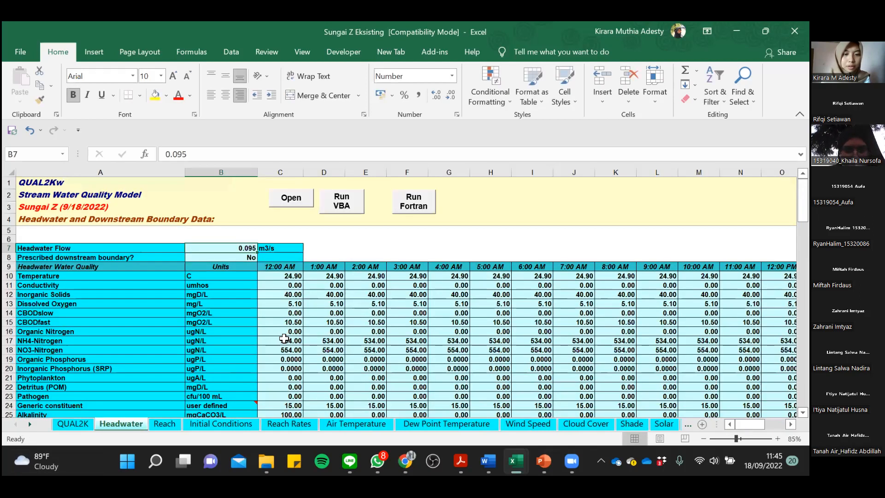
pyautogui.scroll(-1, 354, 318)
pyautogui.click(284, 295)
pyautogui.scroll(1, 341, 300)
pyautogui.scroll(1, 341, 300)
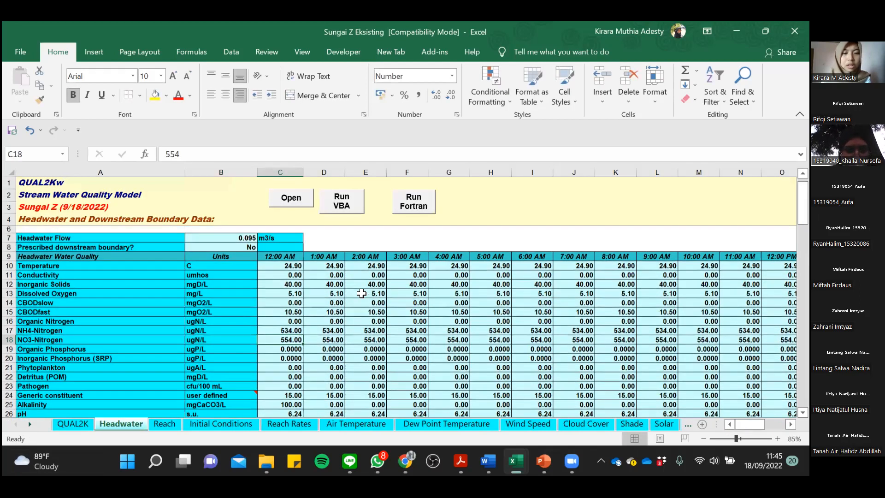
pyautogui.scroll(-1, 363, 367)
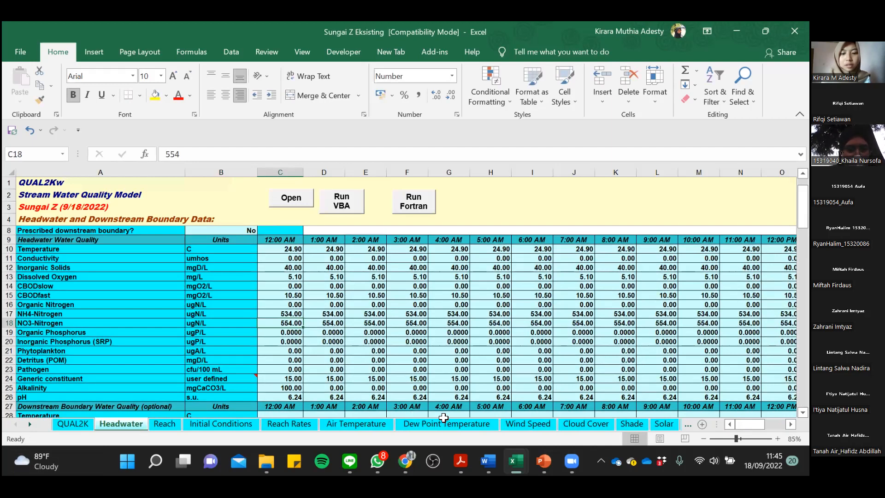
# Check the reach temperatures and inorganic suspended solids on the Initial Conditions sheet.
pyautogui.click(221, 424)
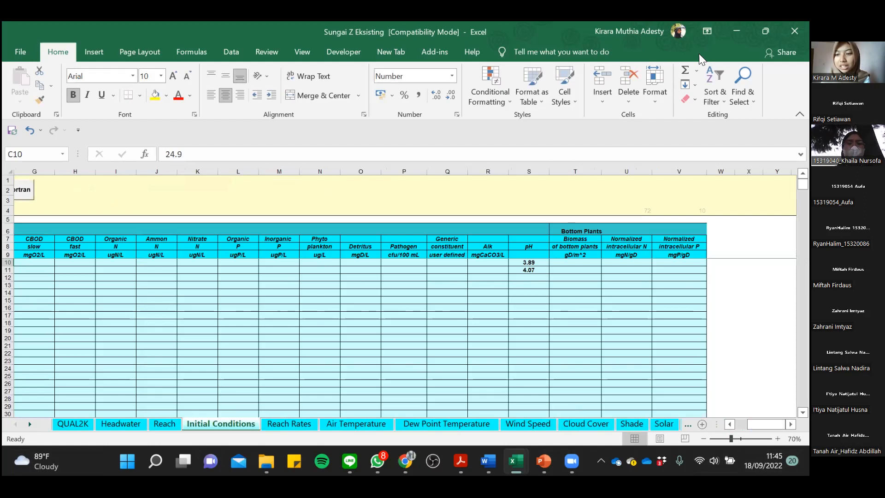
pyautogui.hscroll(-5, 125, 312)
pyautogui.click(240, 293)
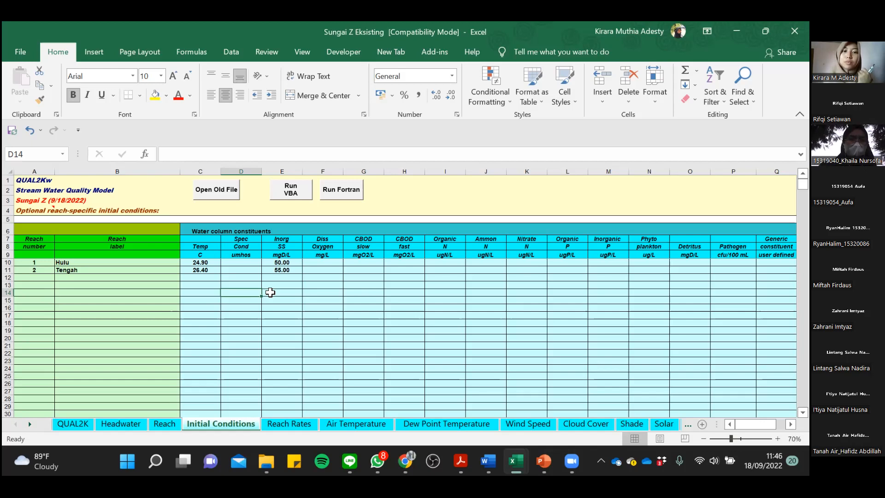
# Return to the Headwater sheet and check the NH4-Nitrogen and NO3-Nitrogen inputs at 12:00 AM.
pyautogui.click(120, 424)
pyautogui.scroll(-1, 288, 314)
pyautogui.click(288, 313)
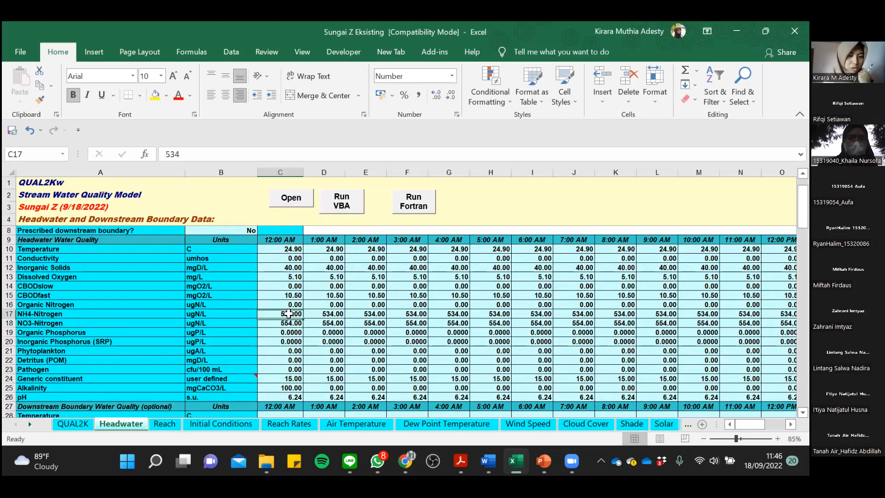
pyautogui.press('Down')
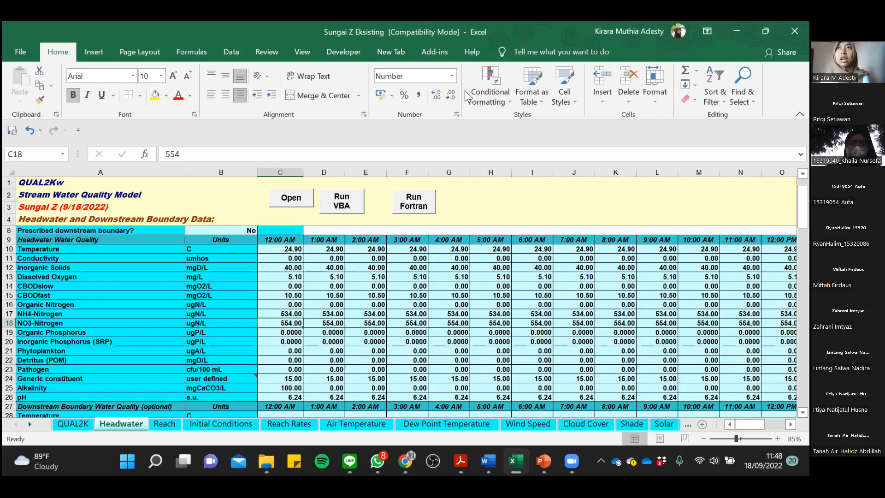
pyautogui.hotkey('alt', 'Tab')
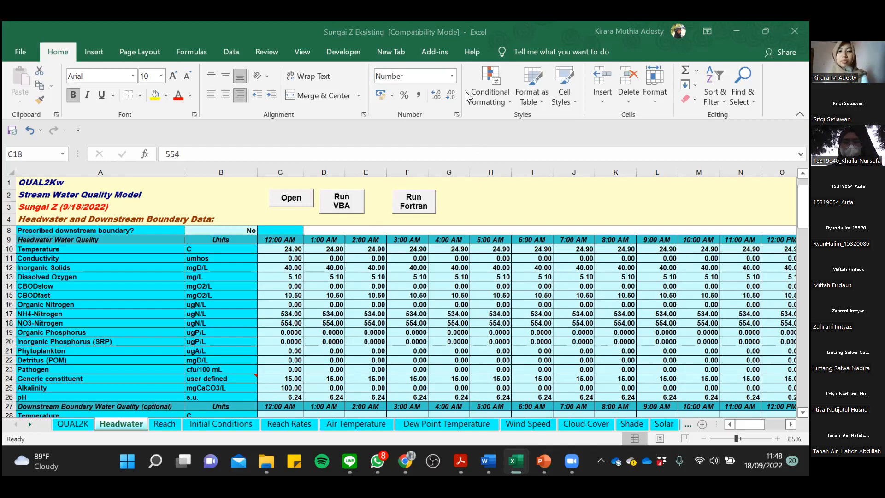